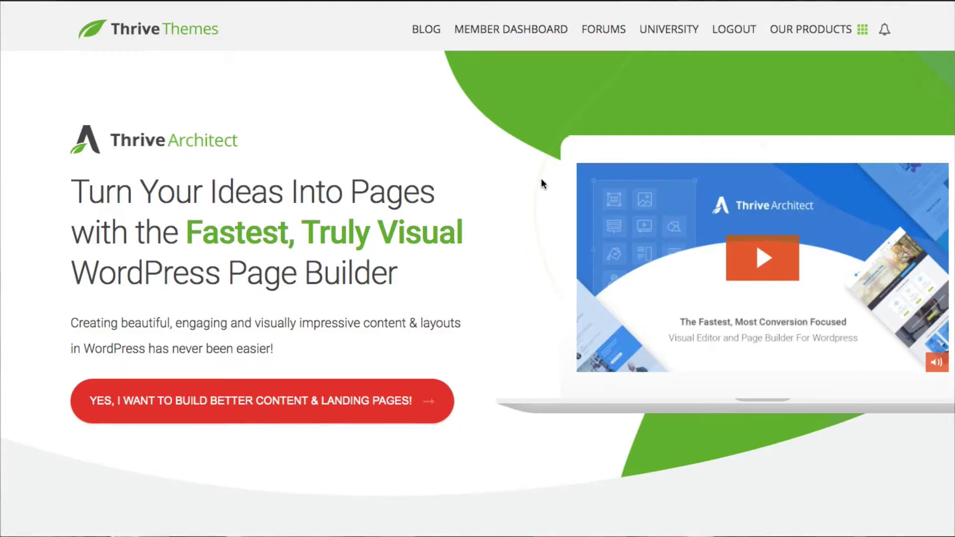
- Look through the Thrive Architect sales page, from the introduction to the walkthrough video and feature sections
scroll(542, 183, down, 10)
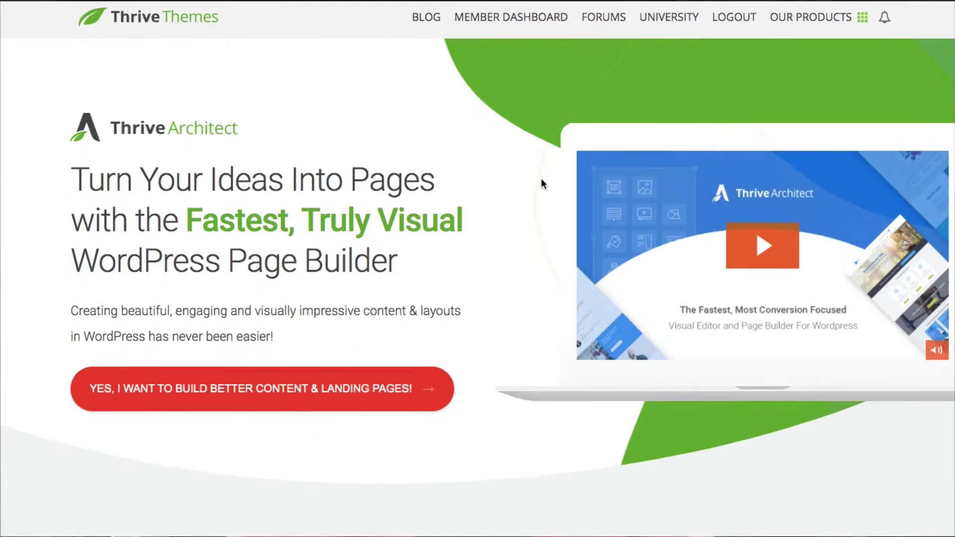
scroll(542, 183, down, 10)
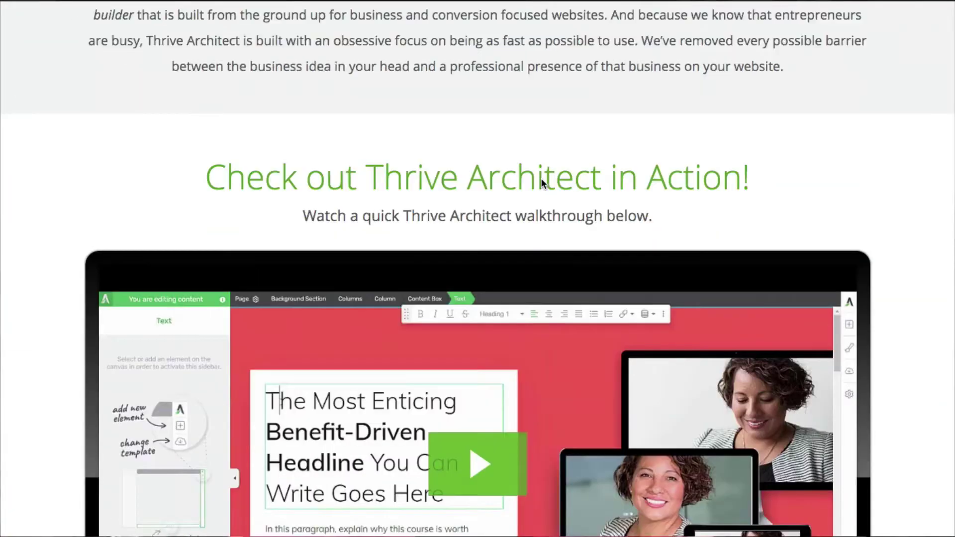
scroll(542, 183, down, 13)
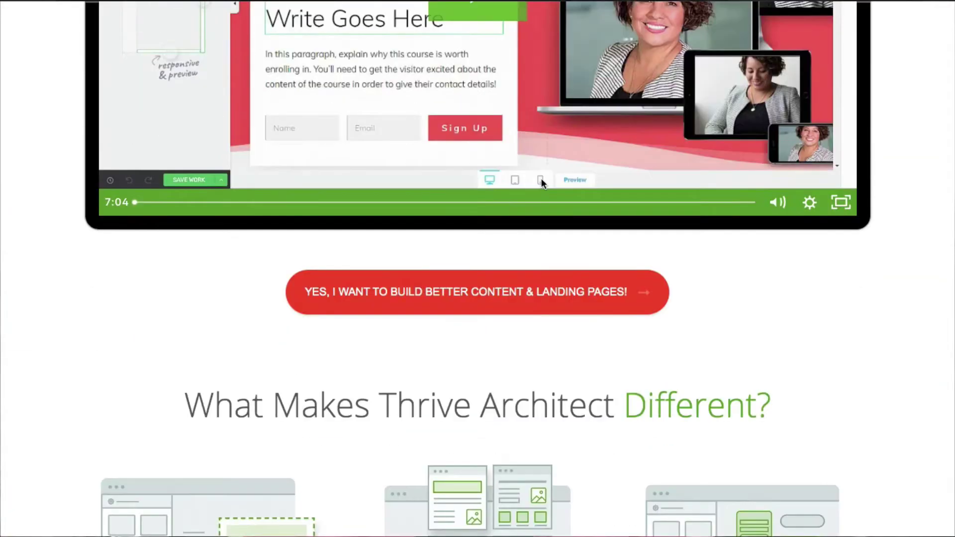
scroll(541, 178, down, 5)
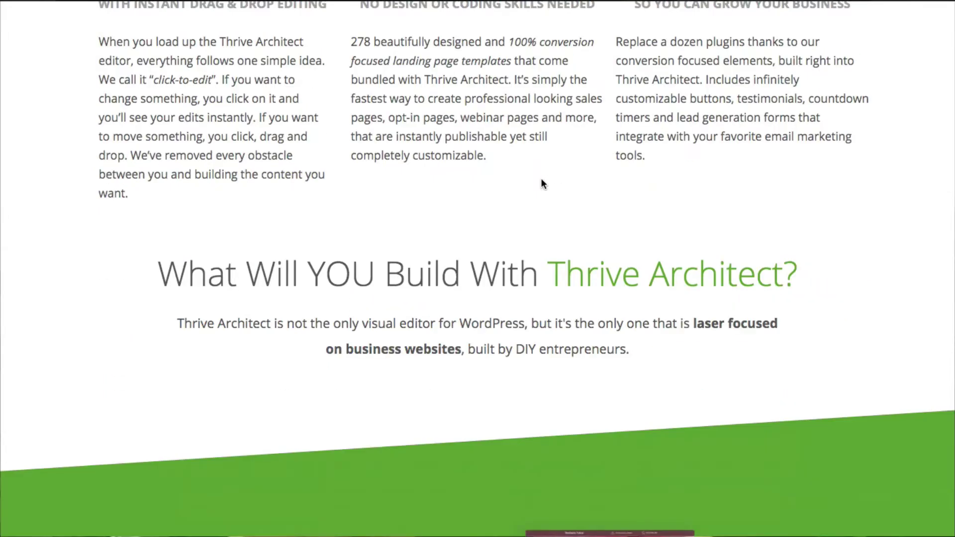
scroll(616, 48, up, 5)
scroll(616, 49, up, 20)
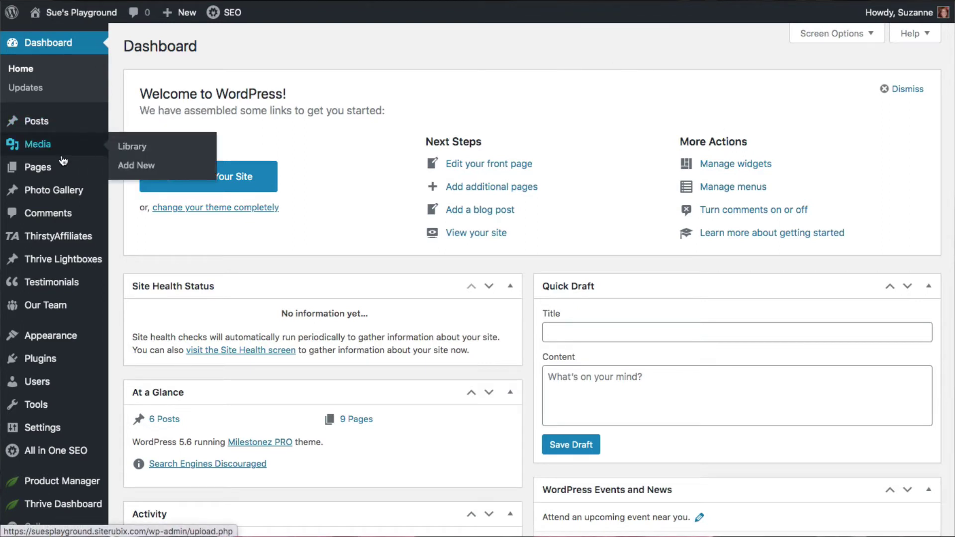
- Switch to the WordPress dashboard and add a new page titled "The Definitive Guide To Getting More Leads"
mouse_move(50, 172)
click(134, 189)
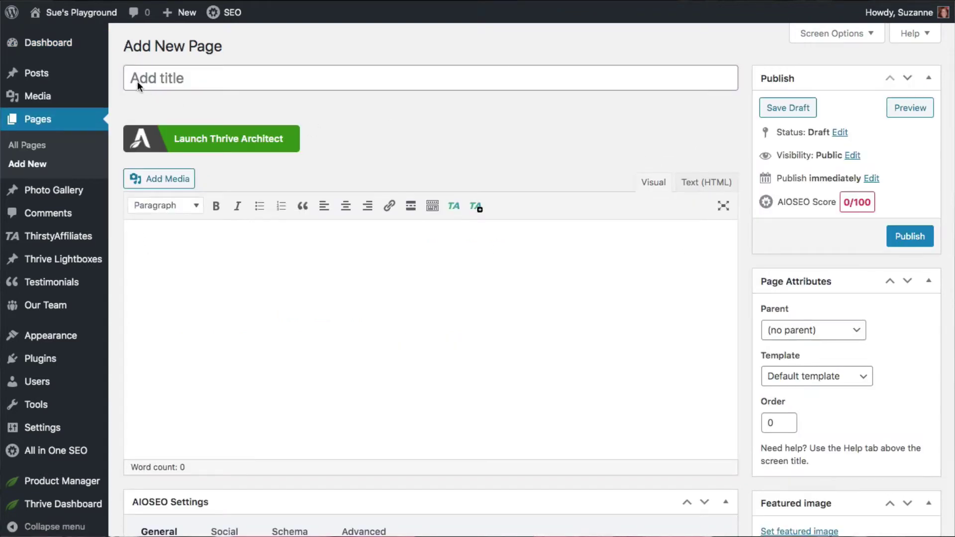
right_click(138, 80)
click(164, 165)
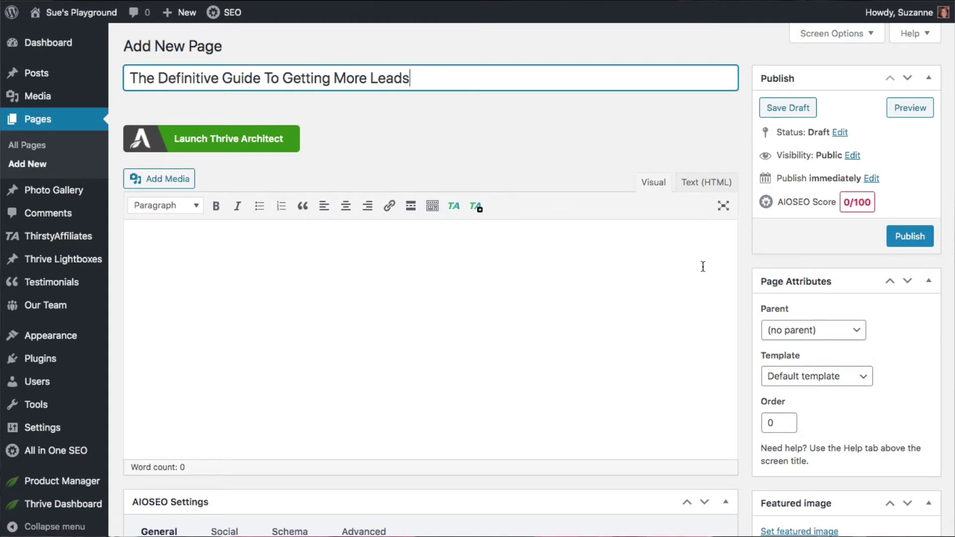
- Launch Thrive Architect for the page, choose Pre-built Landing Page and browse the Smart Landing Page templates
click(204, 144)
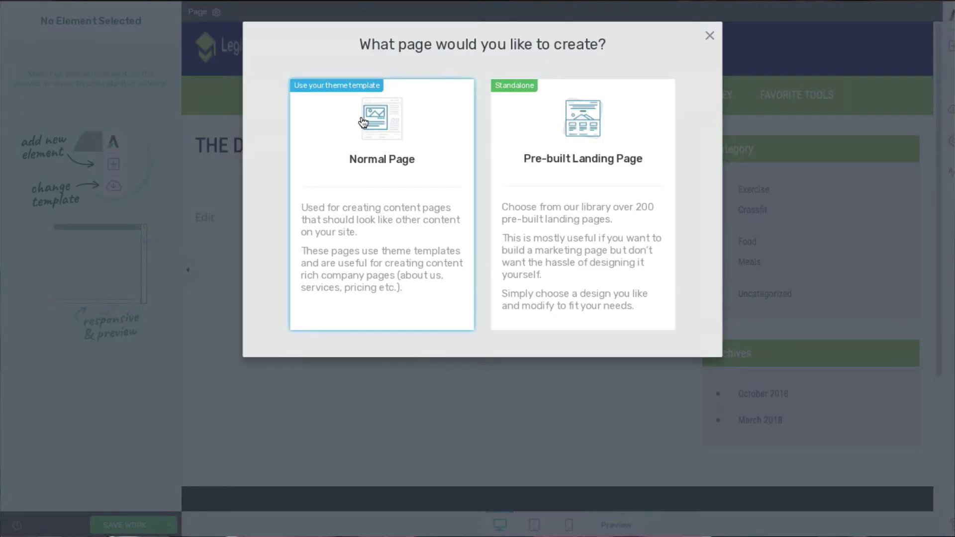
click(571, 188)
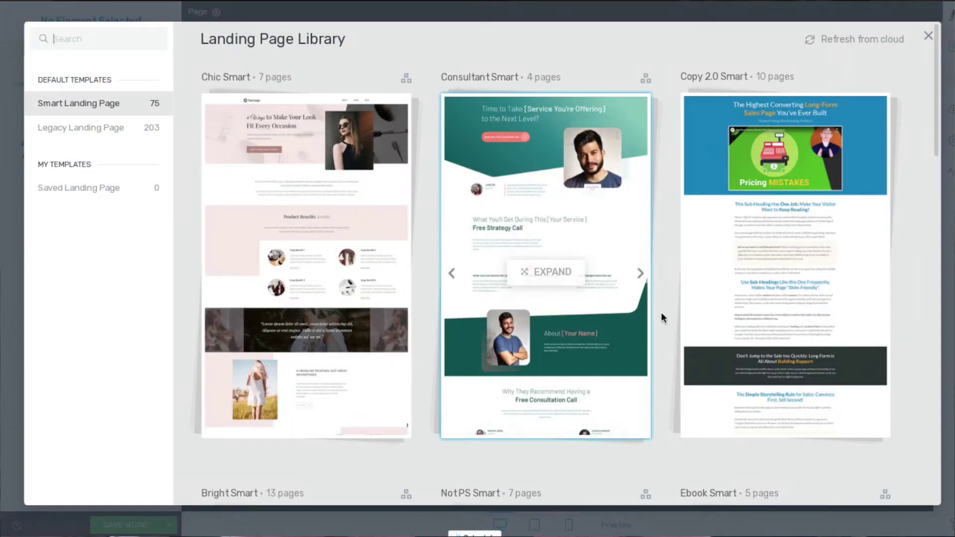
scroll(662, 316, down, 5)
scroll(661, 312, down, 8)
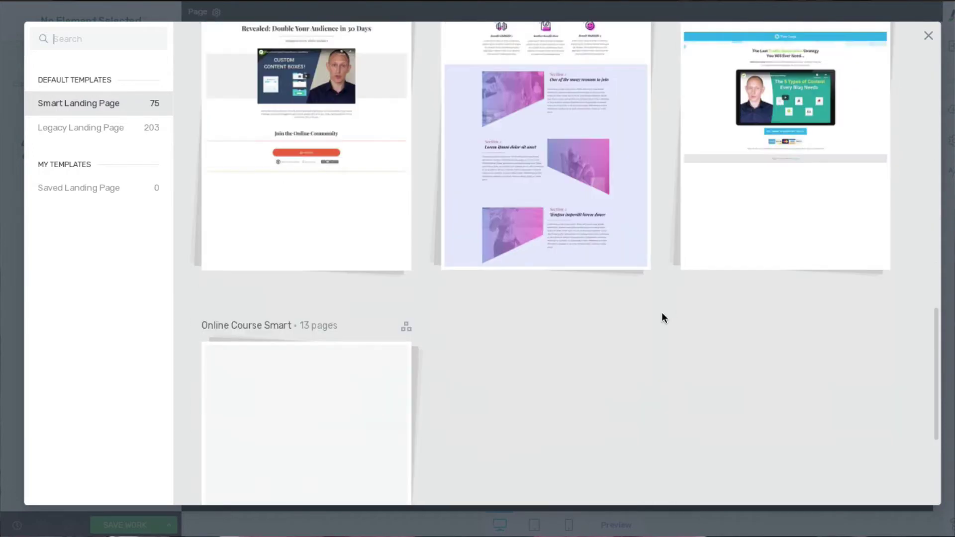
scroll(662, 312, up, 15)
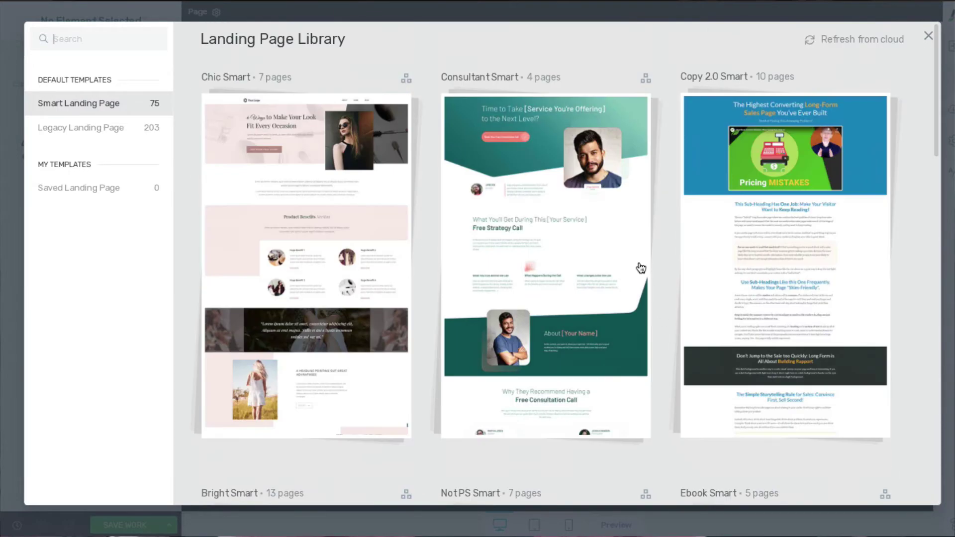
- Apply the "Blank Page – Boxed" template from the Blank set of the Legacy Landing Page templates
click(78, 129)
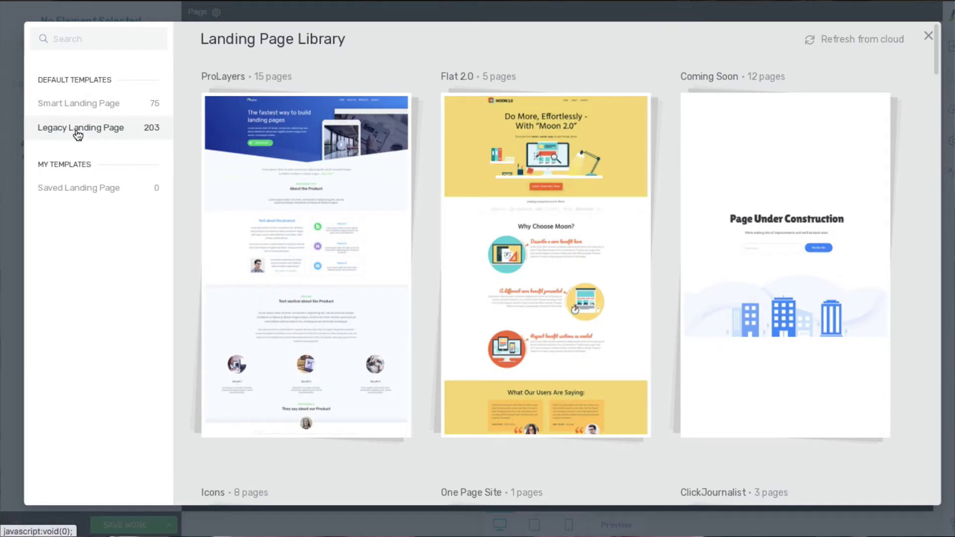
scroll(418, 233, down, 5)
scroll(417, 234, down, 15)
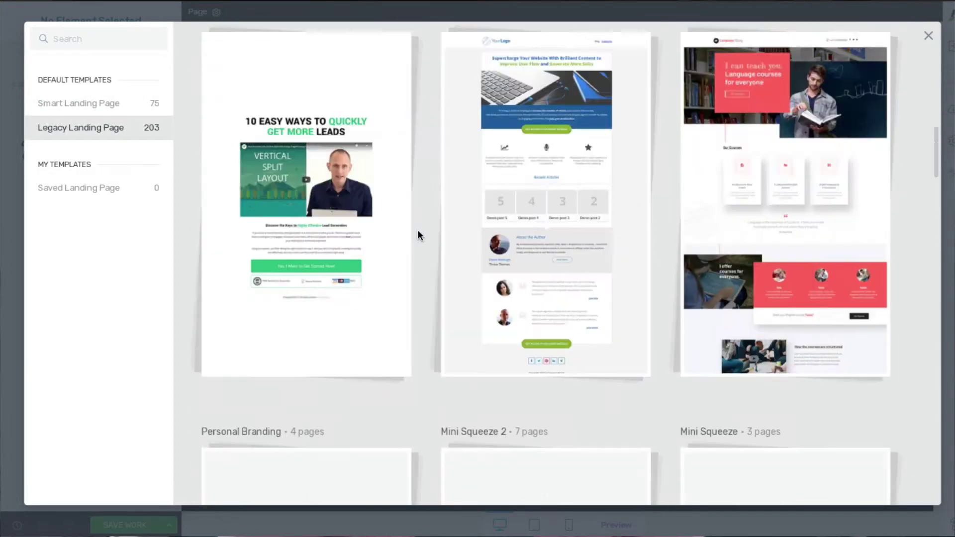
scroll(418, 234, down, 10)
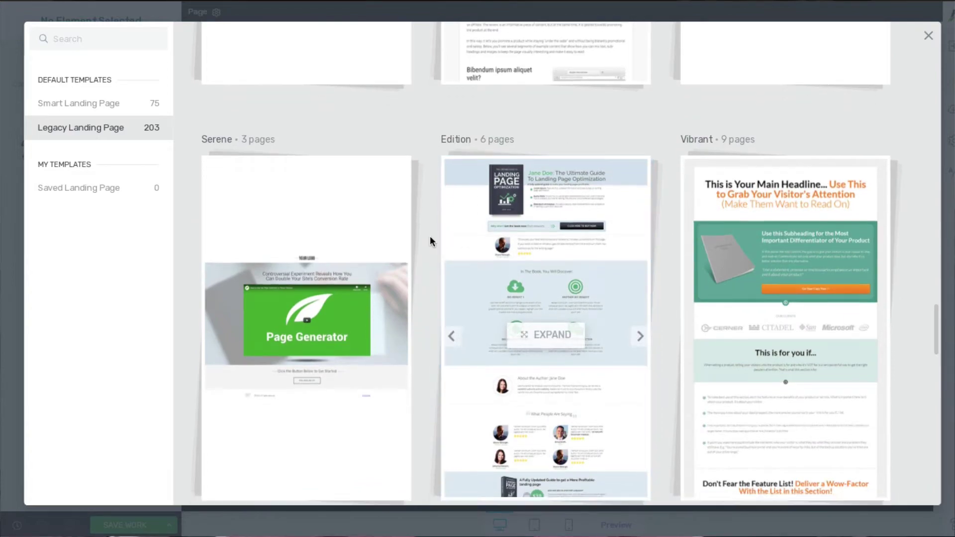
scroll(430, 236, down, 15)
scroll(430, 236, down, 15)
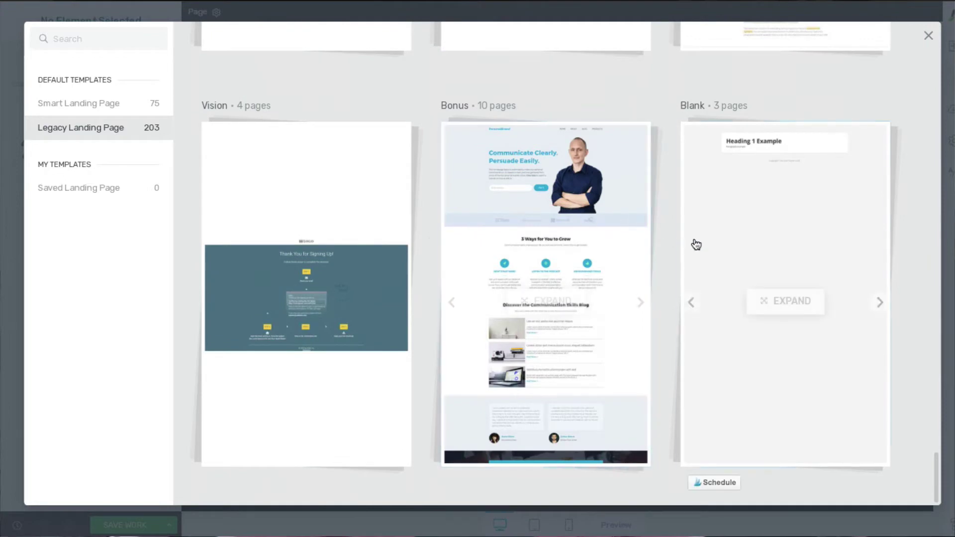
click(754, 245)
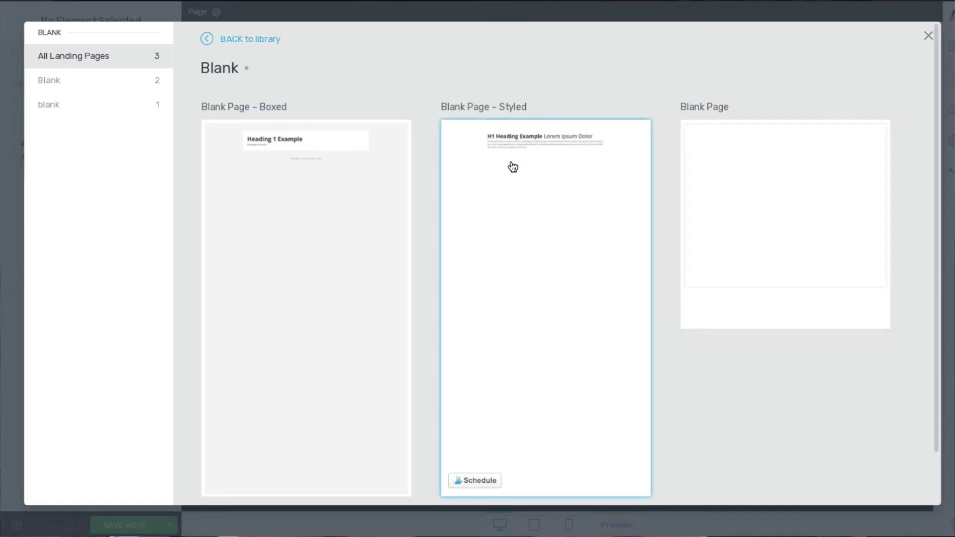
click(297, 234)
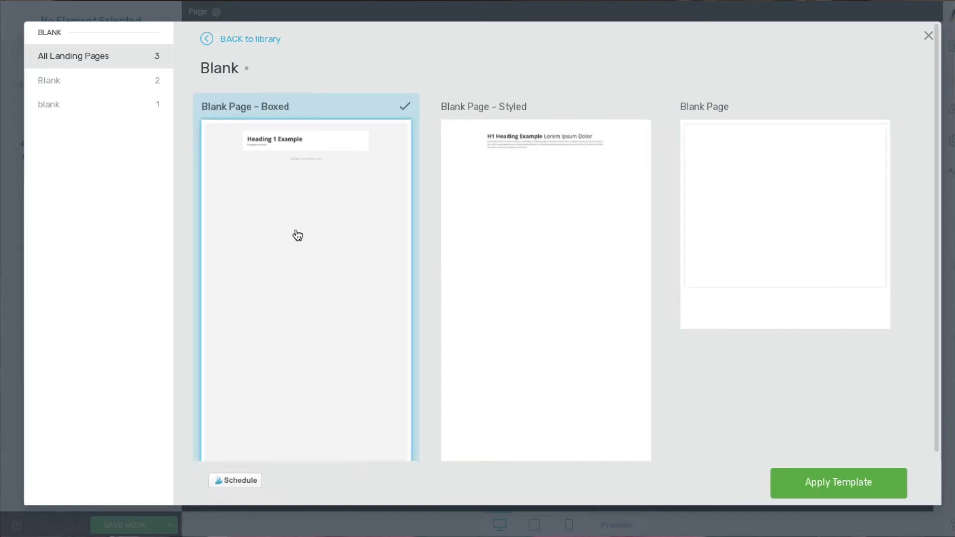
click(819, 481)
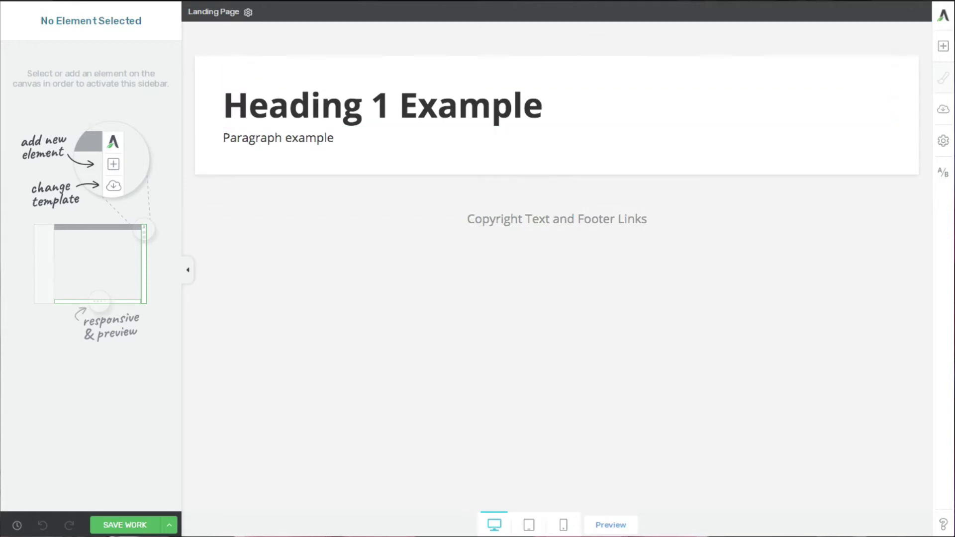
- Replace the example heading with "The Definitive Guide To Getting More Leads Without Spending A Penny On Ads..."
double_click(396, 118)
drag(397, 118, 450, 121)
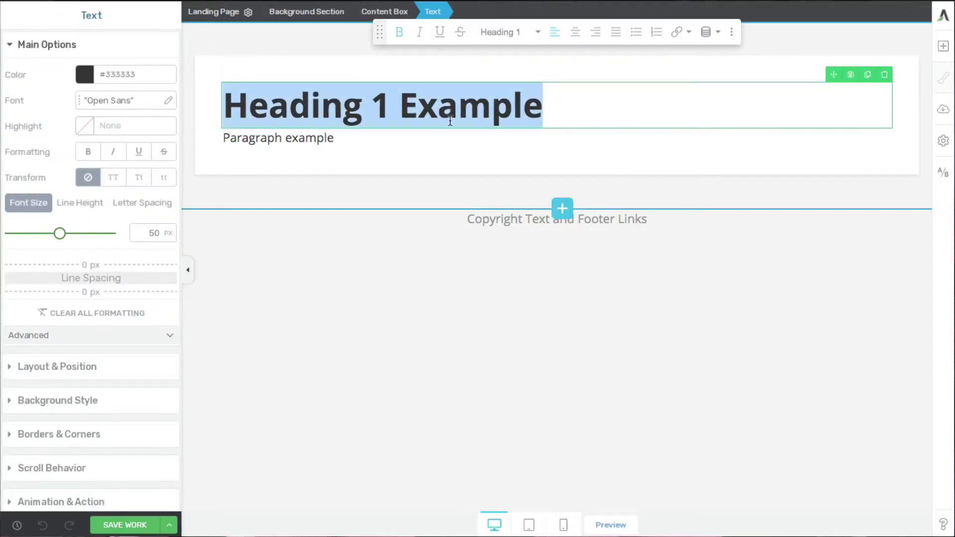
text(The Definitive Guide To Getting More Leads Without Spending A Penny On Ads...)
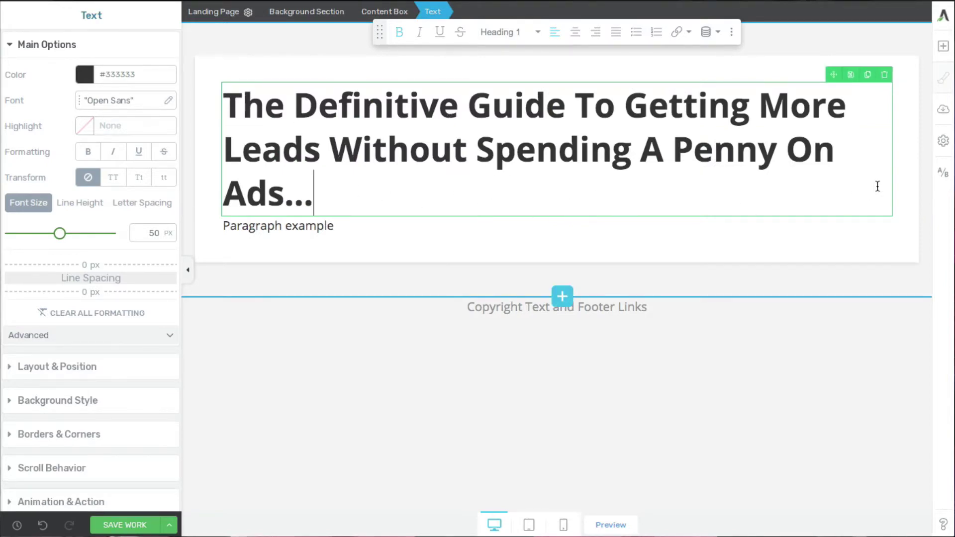
- Add a new Text element between the main heading and the example paragraph
click(942, 49)
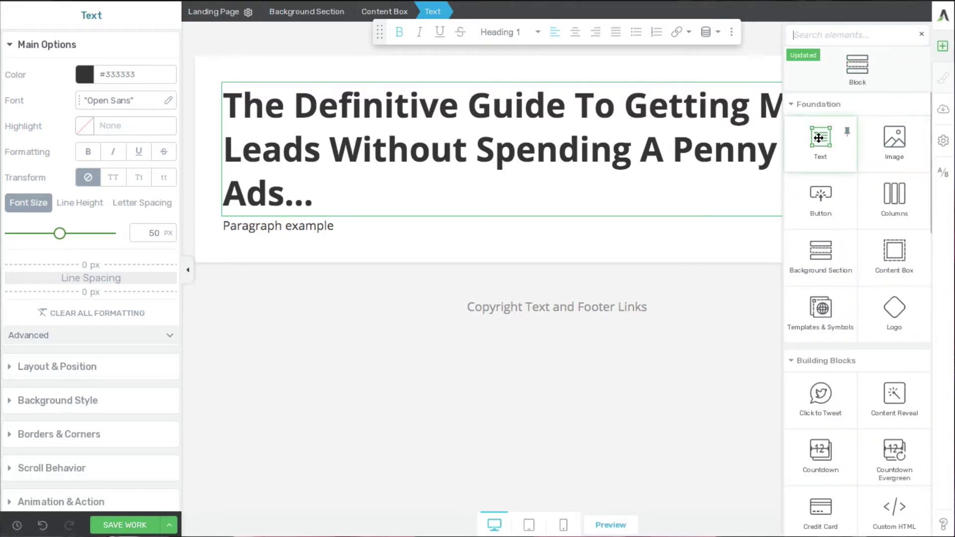
drag(819, 138, 547, 214)
click(354, 222)
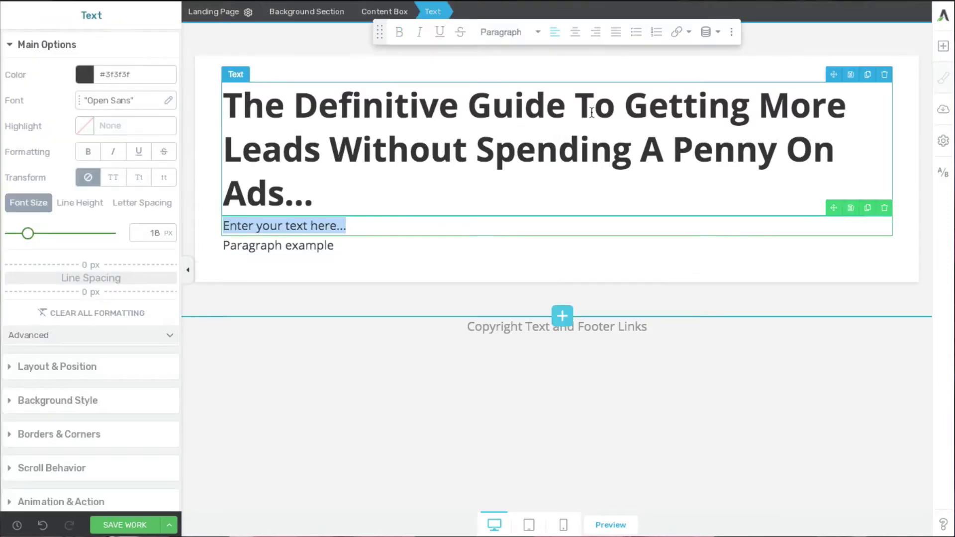
- Copy "Without Spending A Penny On Ads..." from the heading and paste it over the new text element's placeholder
double_click(352, 149)
drag(353, 149, 338, 180)
right_click(380, 152)
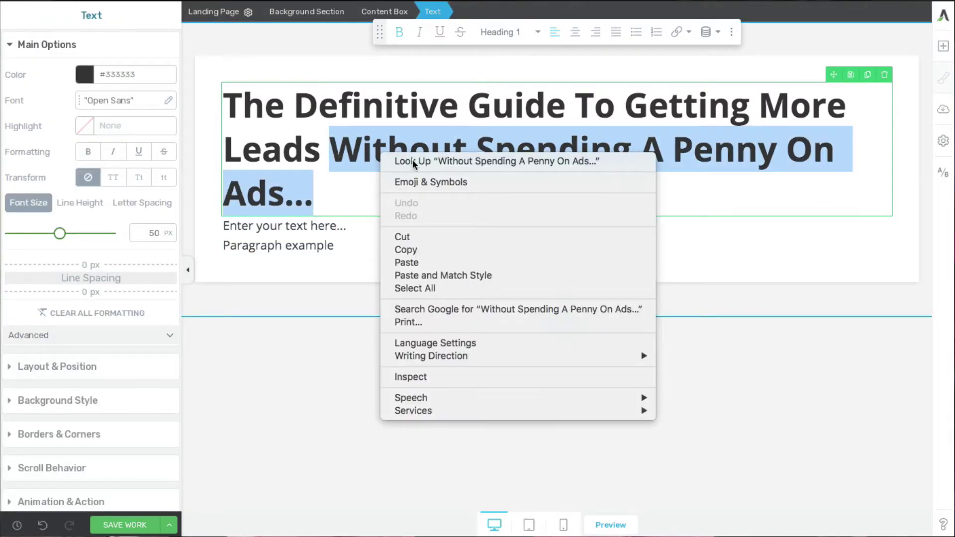
click(409, 250)
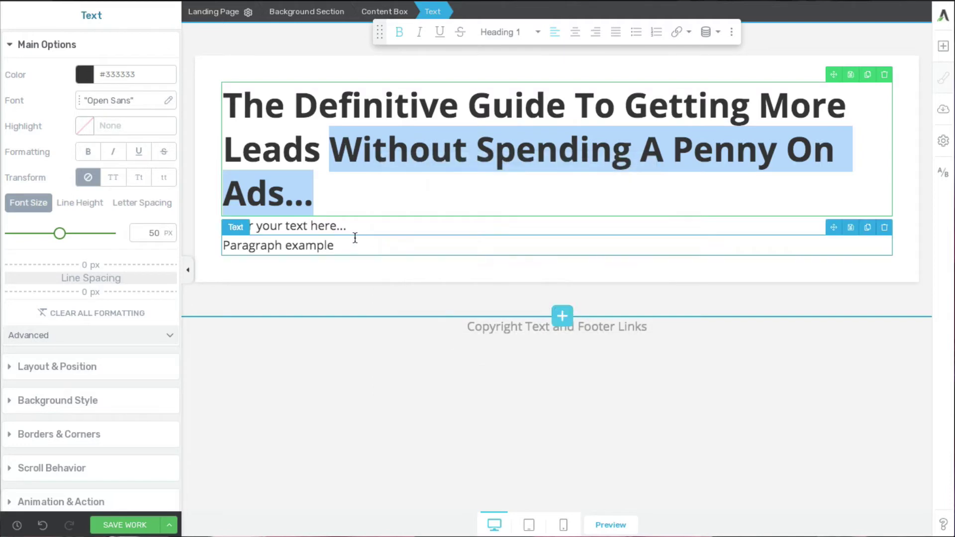
click(325, 227)
drag(347, 226, 221, 227)
key(ctrl+v)
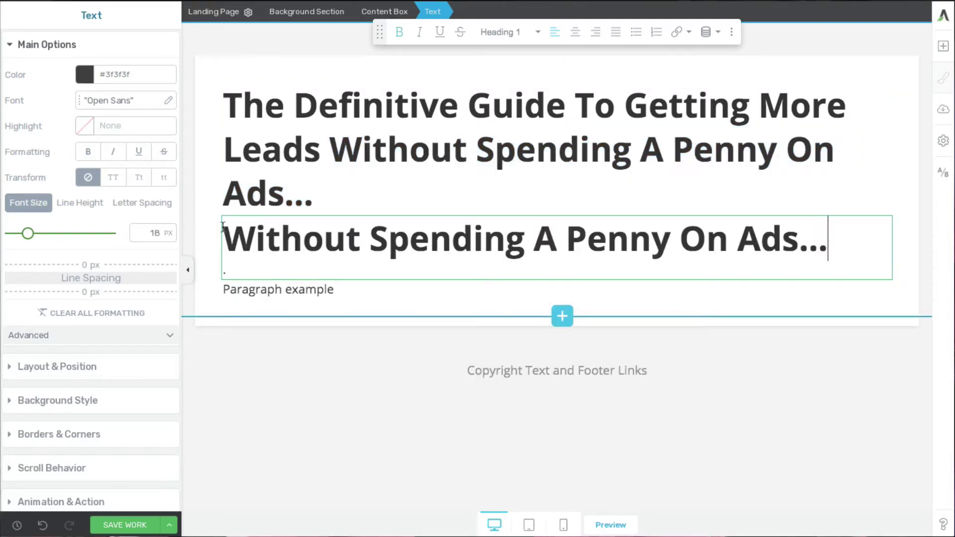
- Delete "Without Spending A Penny On Ads..." from the main heading, leaving "The Definitive Guide To Getting More Leads"
double_click(356, 168)
drag(356, 169, 337, 186)
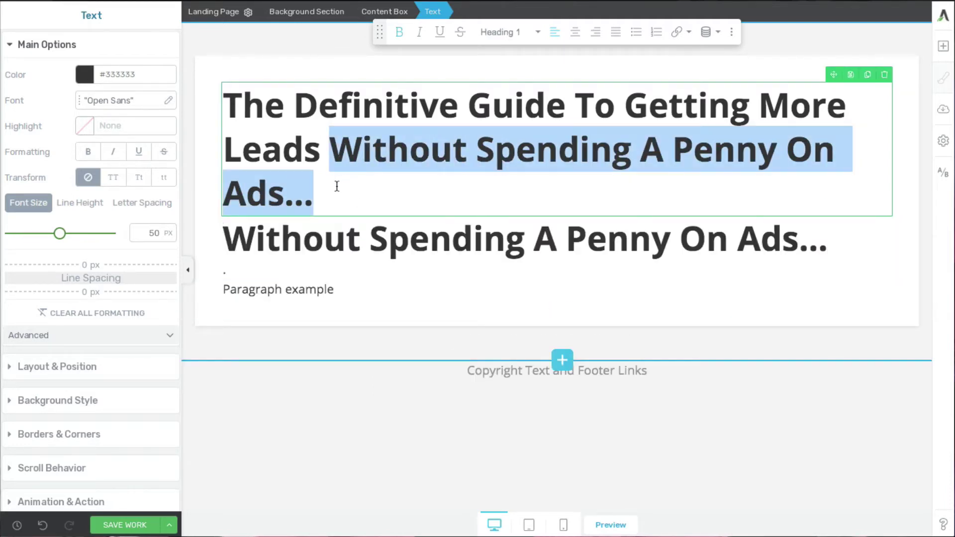
key(BackSpace)
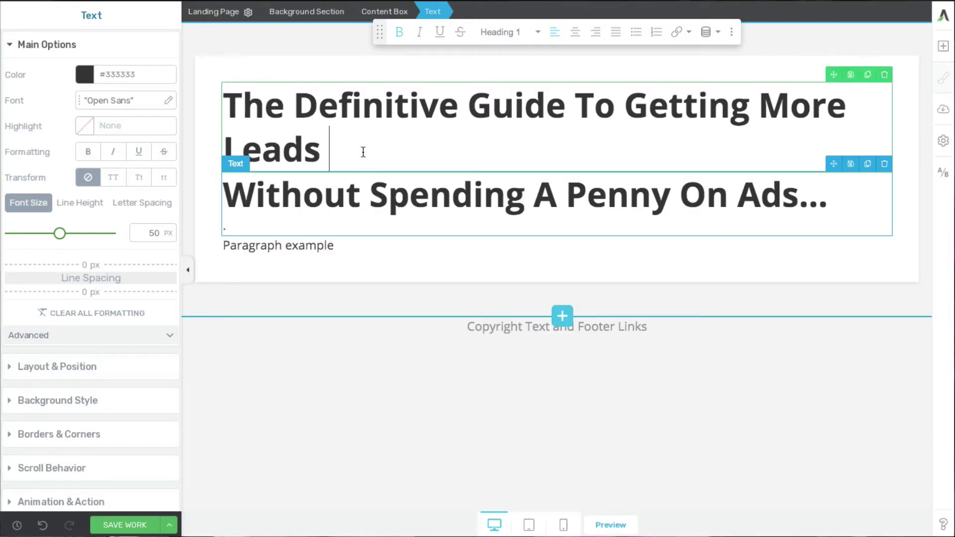
- Center-align the main heading and the "Without Spending A Penny On Ads..." line below it
drag(330, 149, 567, 66)
click(574, 34)
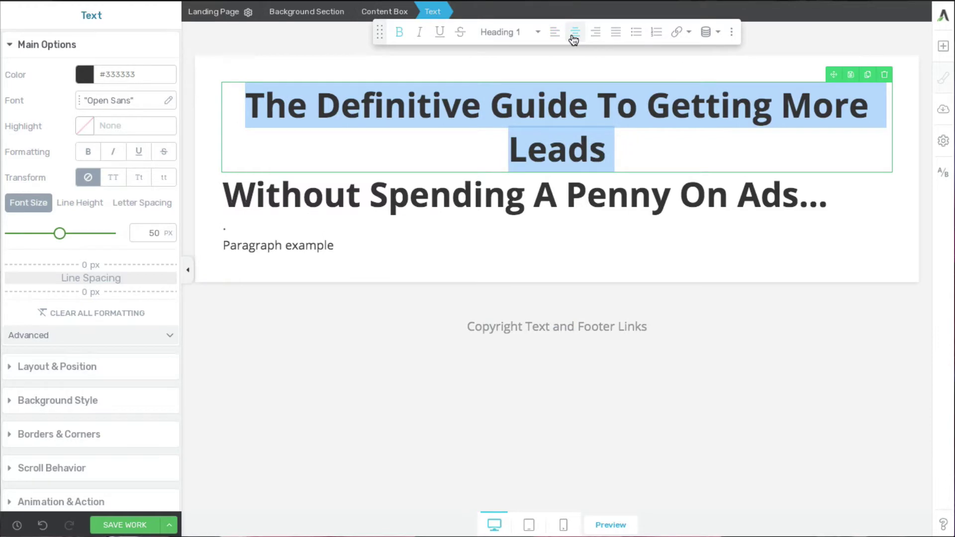
drag(223, 195, 802, 192)
click(575, 33)
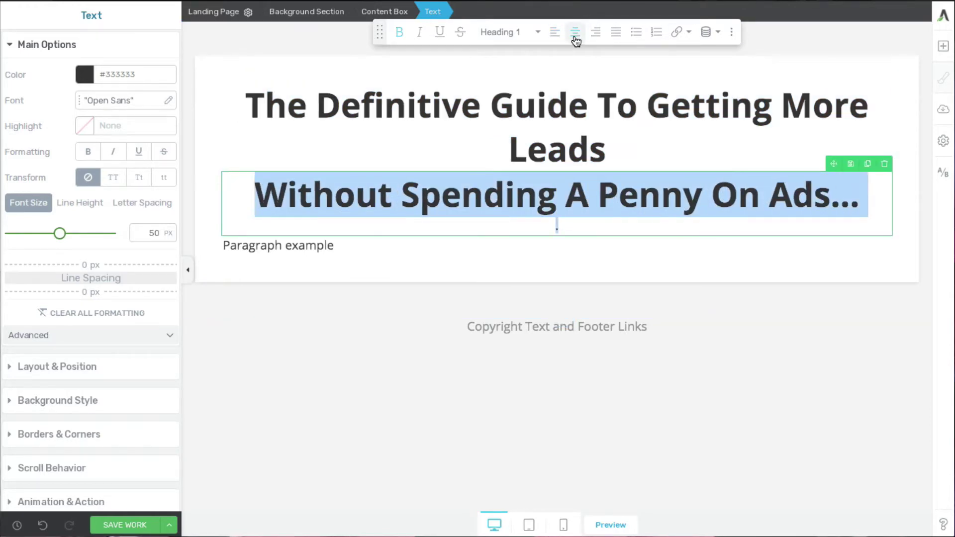
click(541, 126)
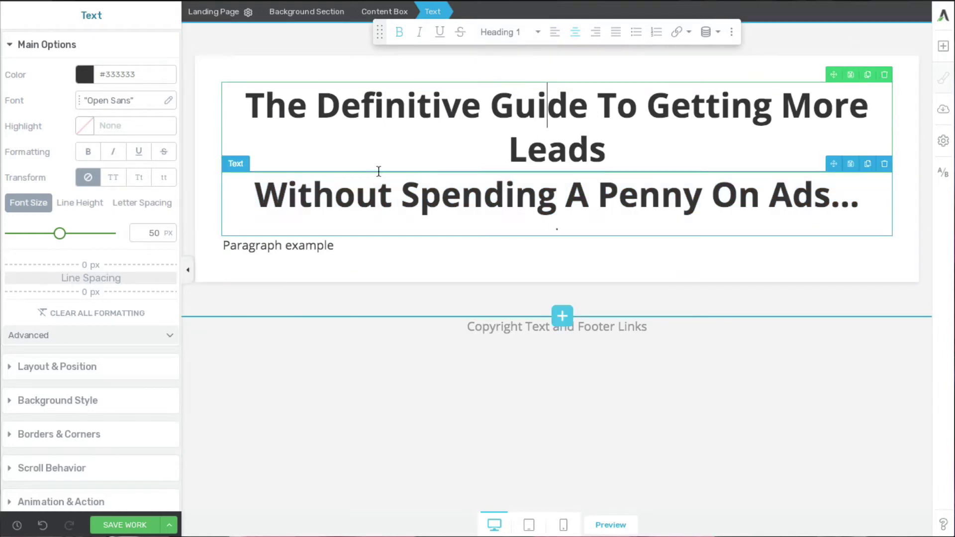
- Change the "Without Spending A Penny On Ads..." line to the Heading 3 style
drag(255, 195, 853, 209)
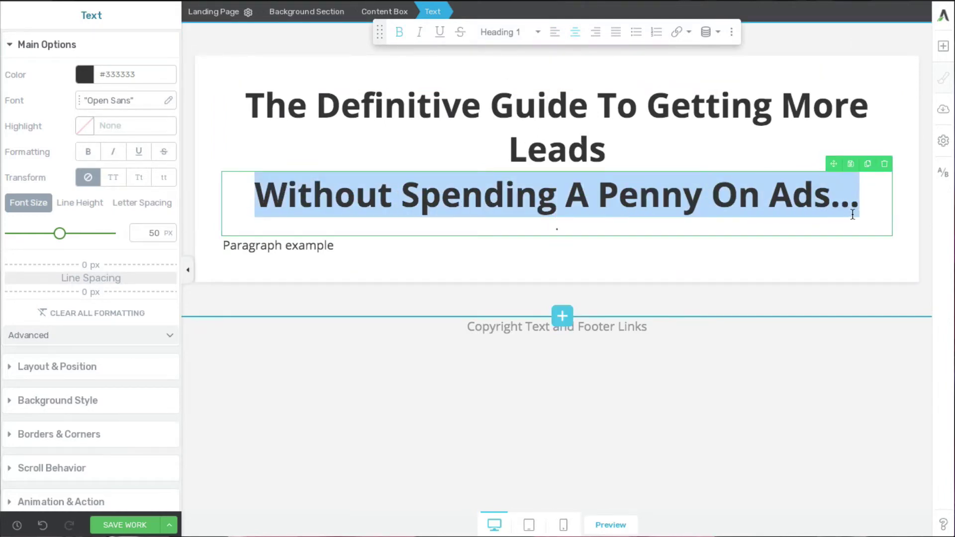
click(517, 36)
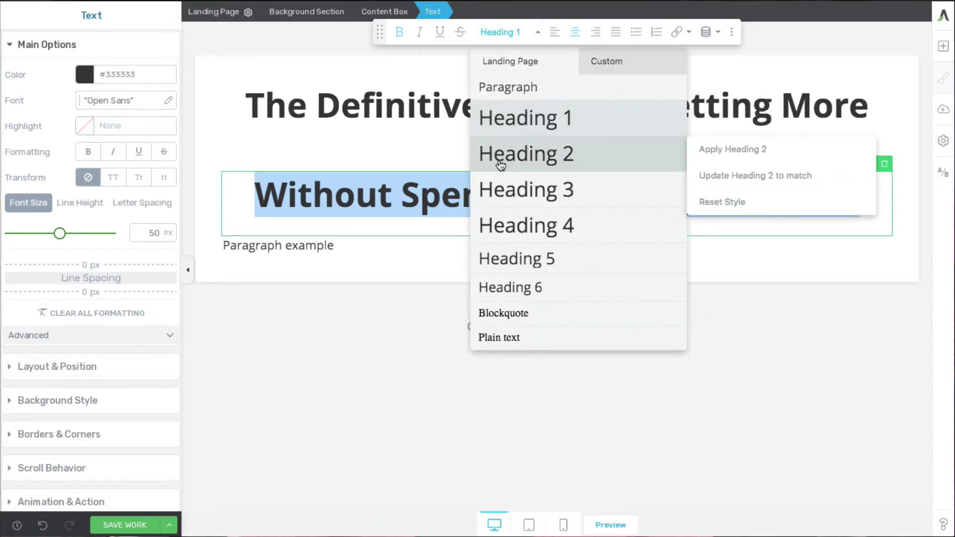
click(503, 190)
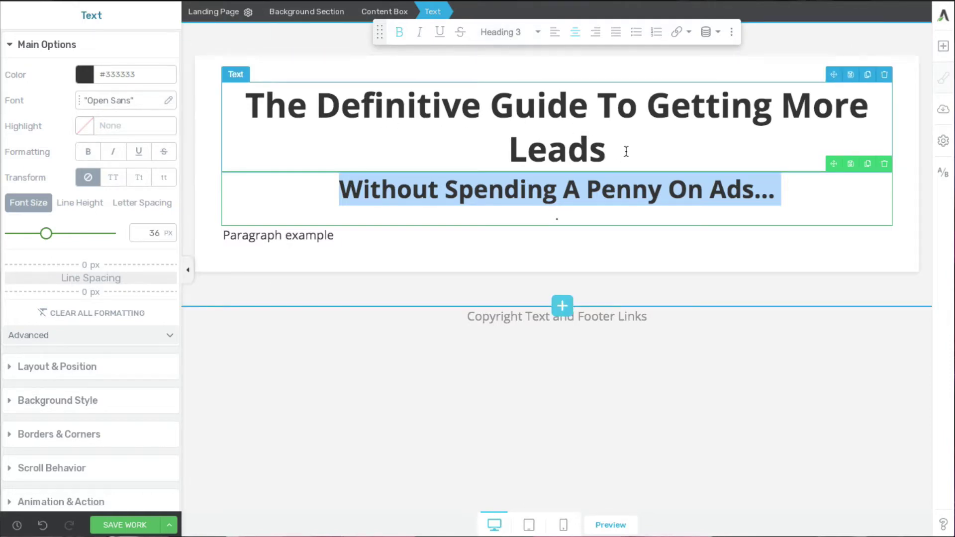
- Set the main heading's font to the web safe font "Impact, Charcoal, sans-serif"
drag(246, 106, 556, 154)
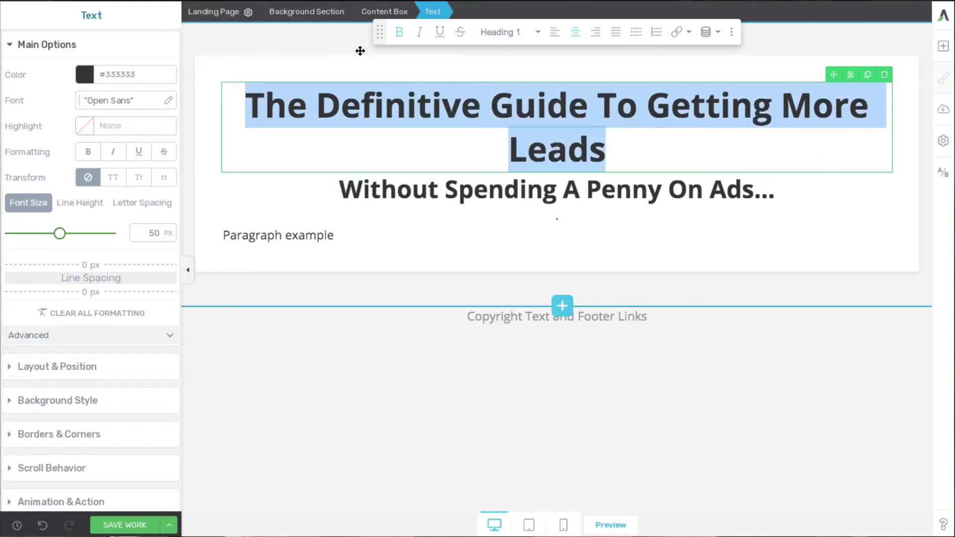
click(124, 100)
click(90, 183)
click(105, 256)
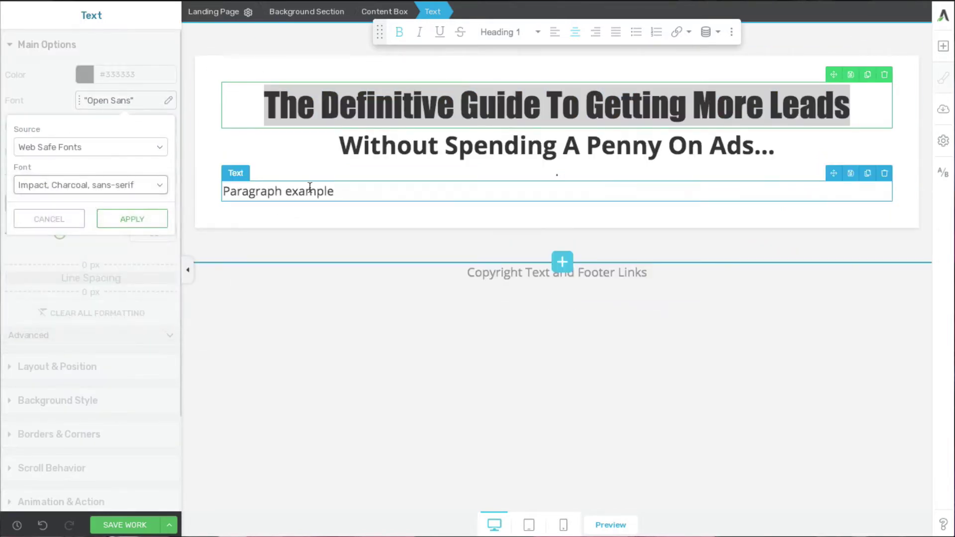
click(781, 147)
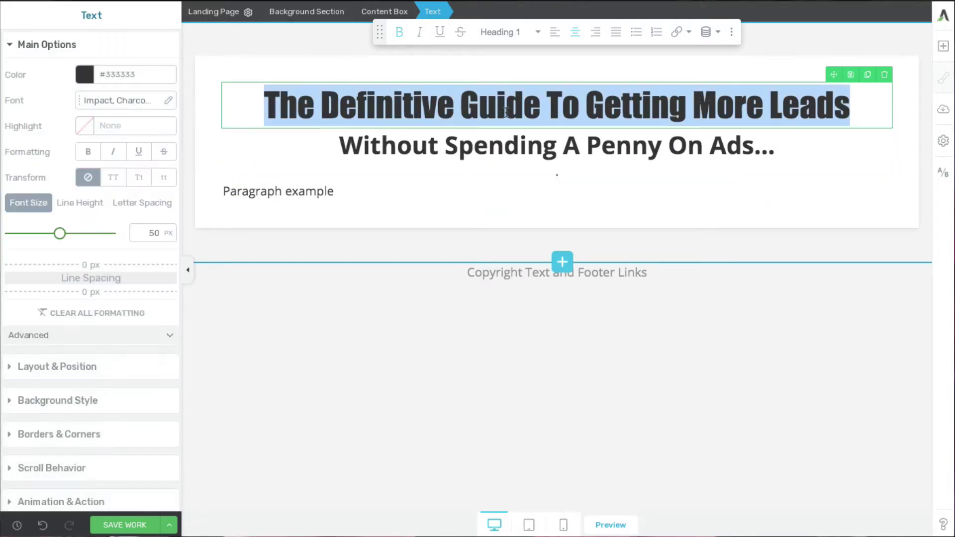
- Color the main heading with the saved Navy Blue (#0d0271)
click(86, 76)
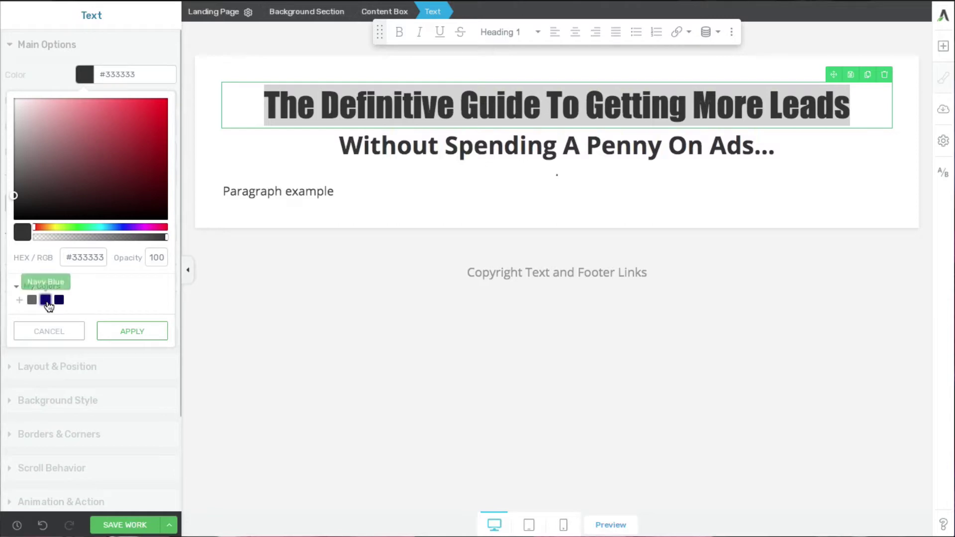
click(46, 300)
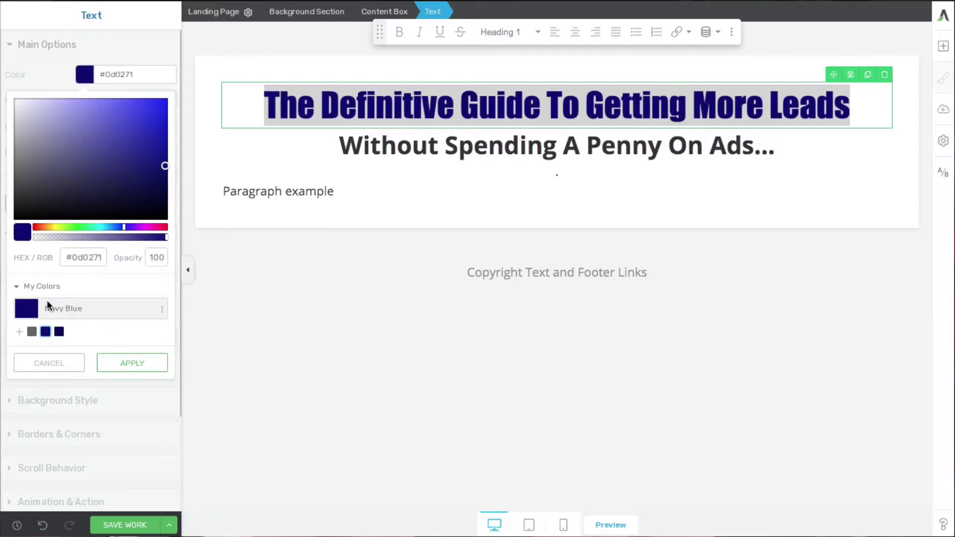
click(136, 371)
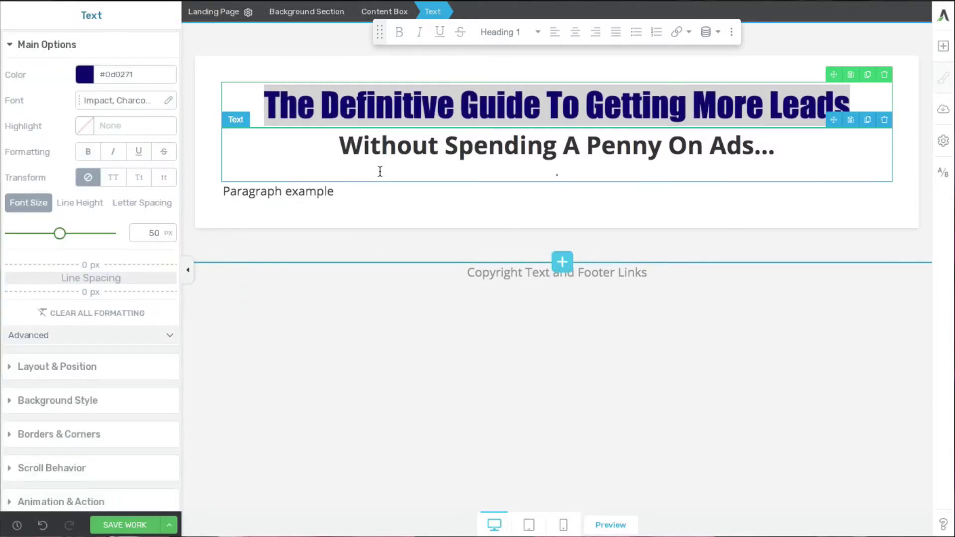
- Apply the saved Navy Blue color to the "Without Spending A Penny On Ads..." line
drag(341, 150, 768, 162)
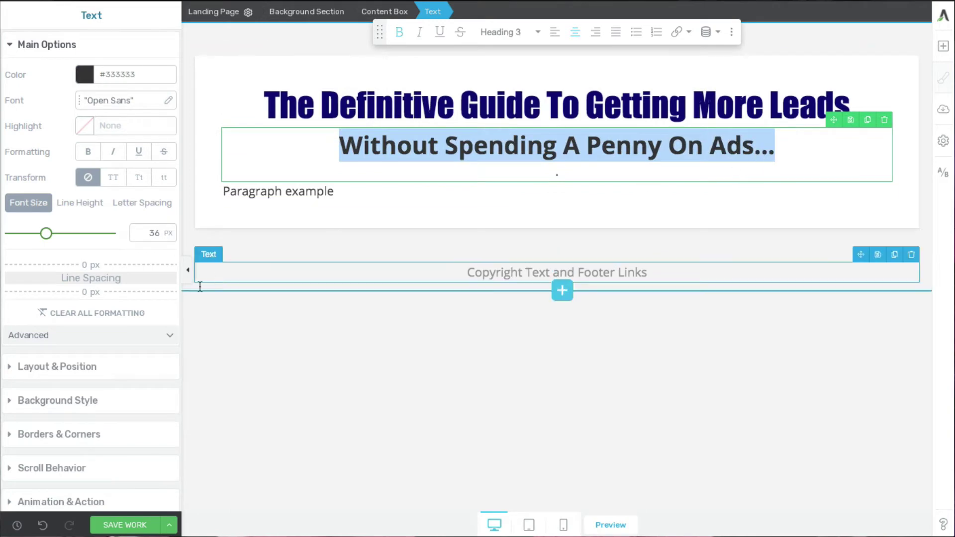
click(88, 79)
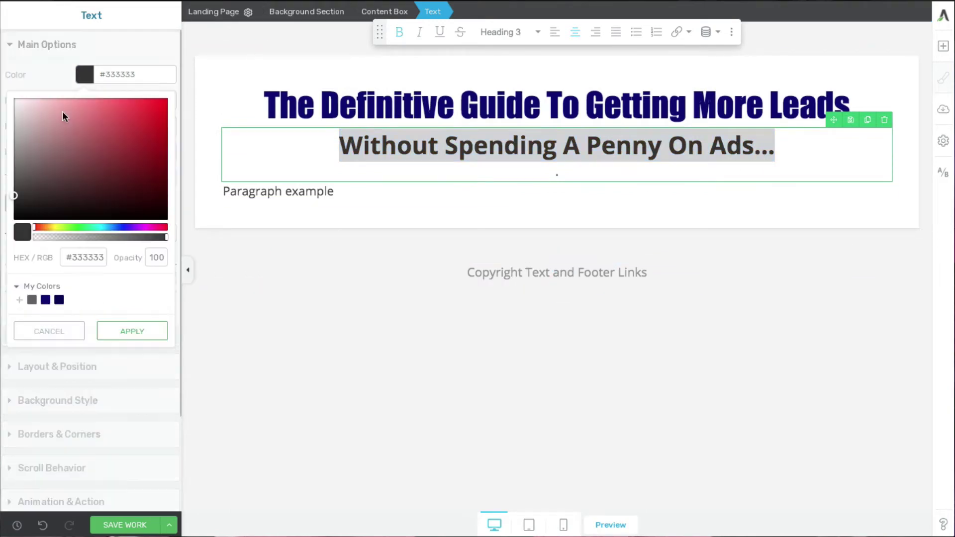
click(45, 300)
click(136, 365)
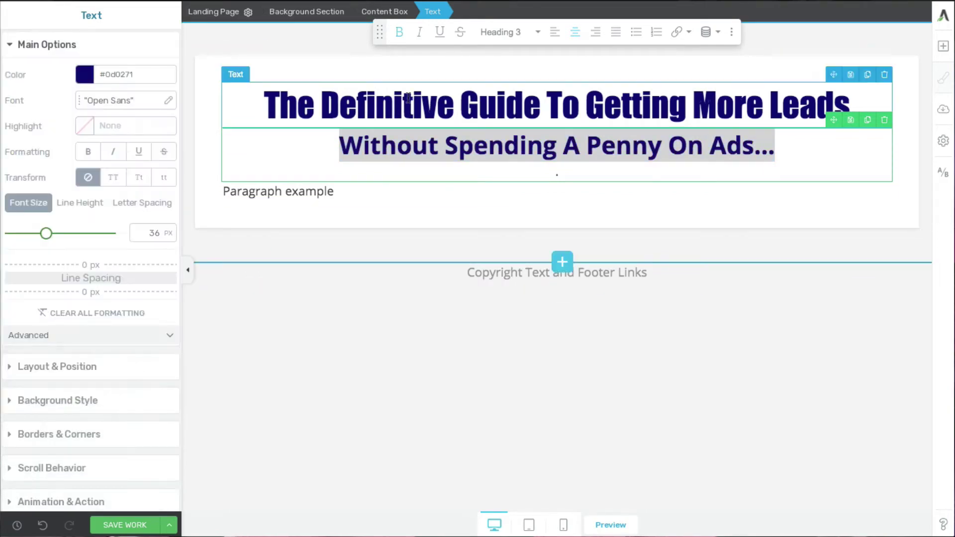
- Break the main heading onto a second line before "To" and set its letter spacing to 2 px
click(547, 106)
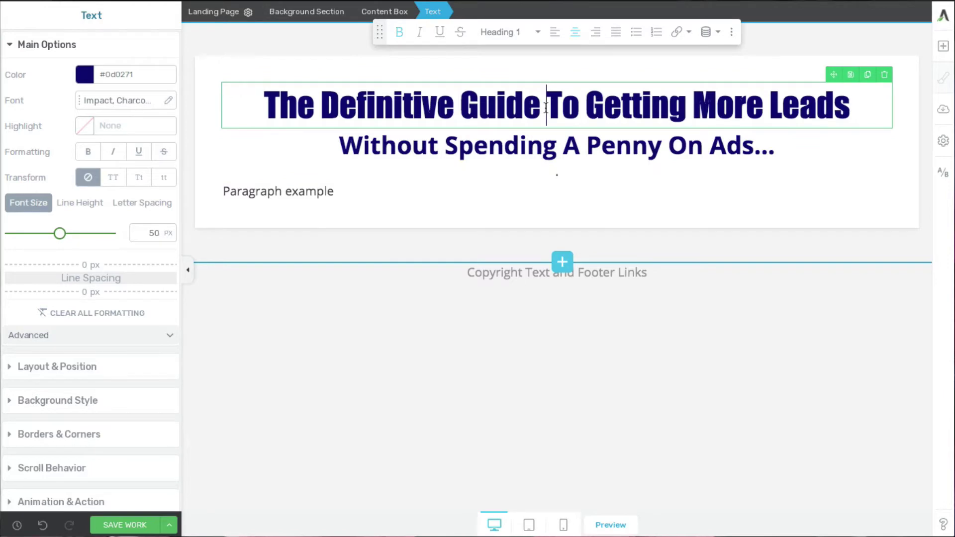
key(Return)
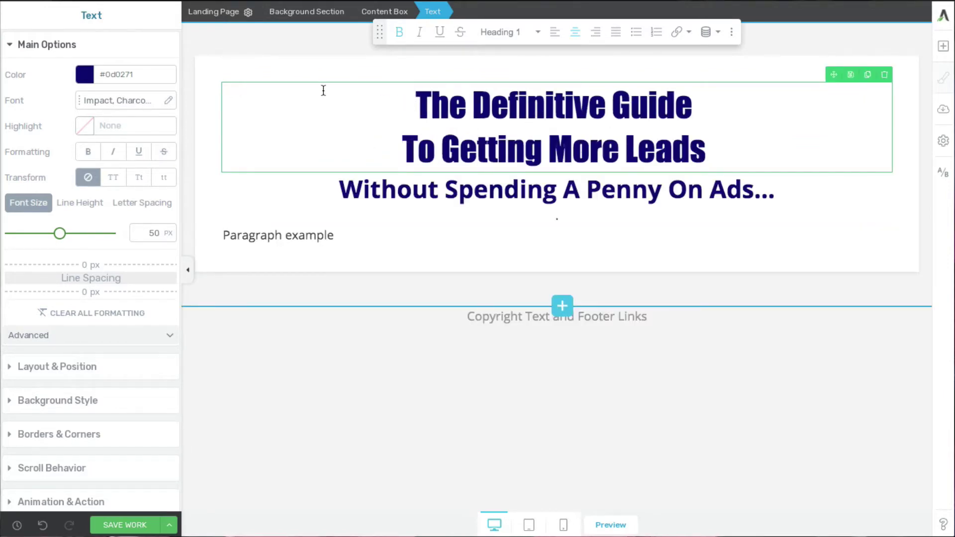
click(134, 204)
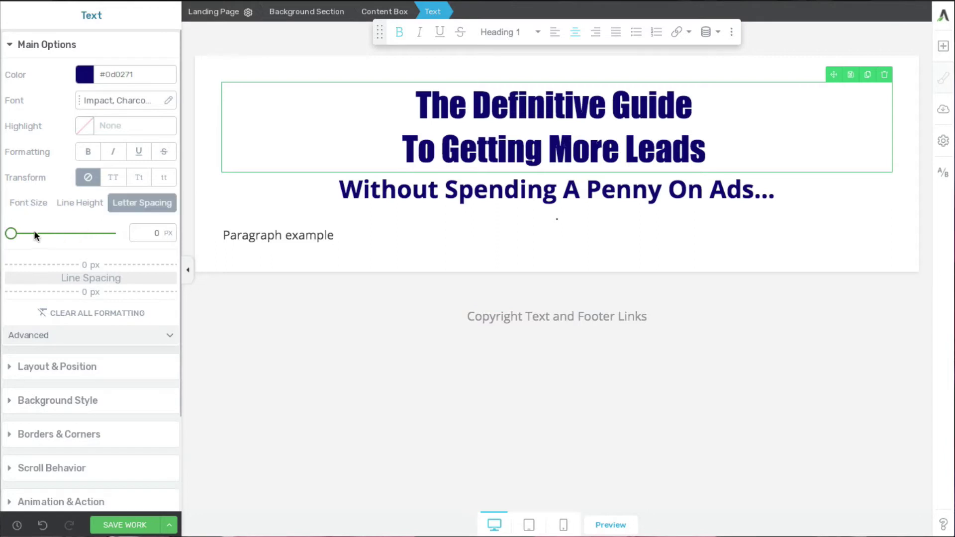
drag(12, 238, 14, 239)
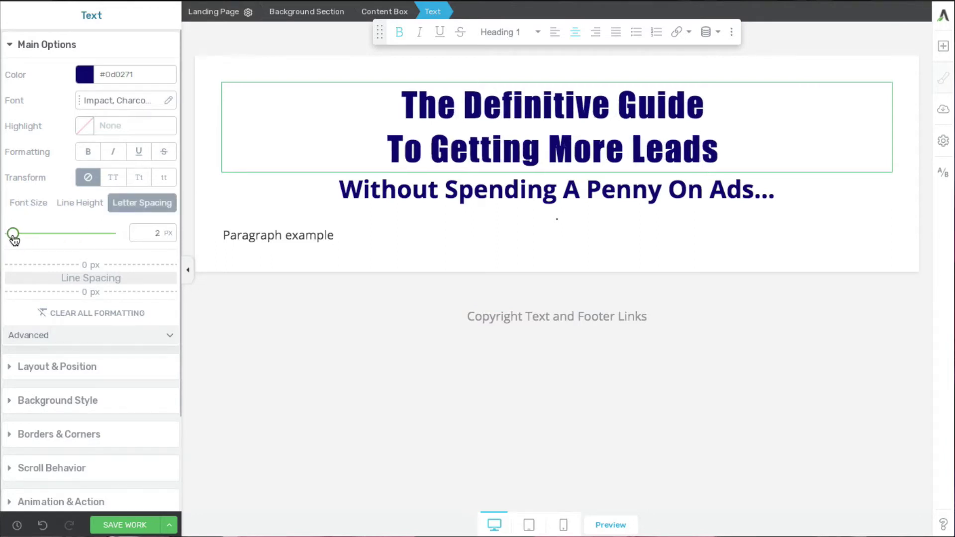
- Change the color of the "Without Spending A Penny On Ads..." line to dark red #710502
triple_click(678, 189)
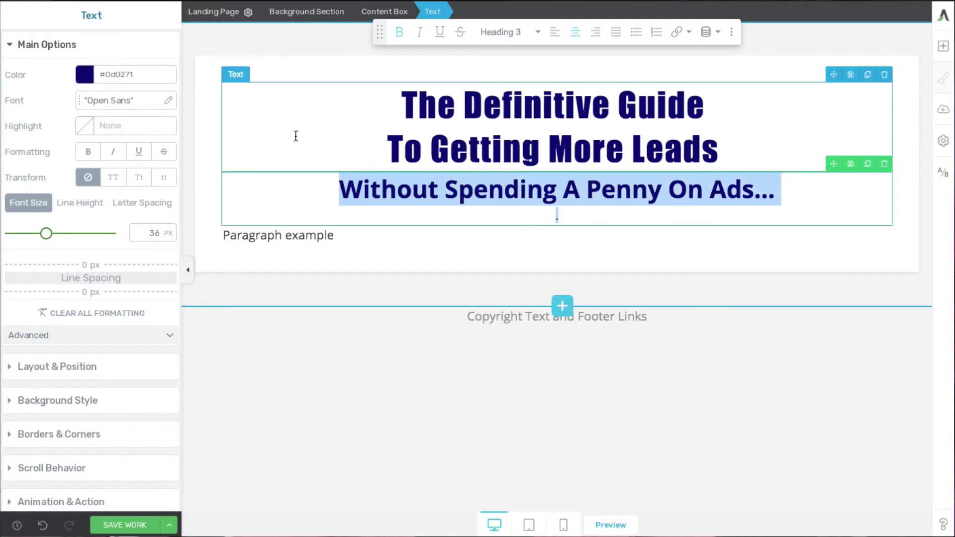
click(84, 76)
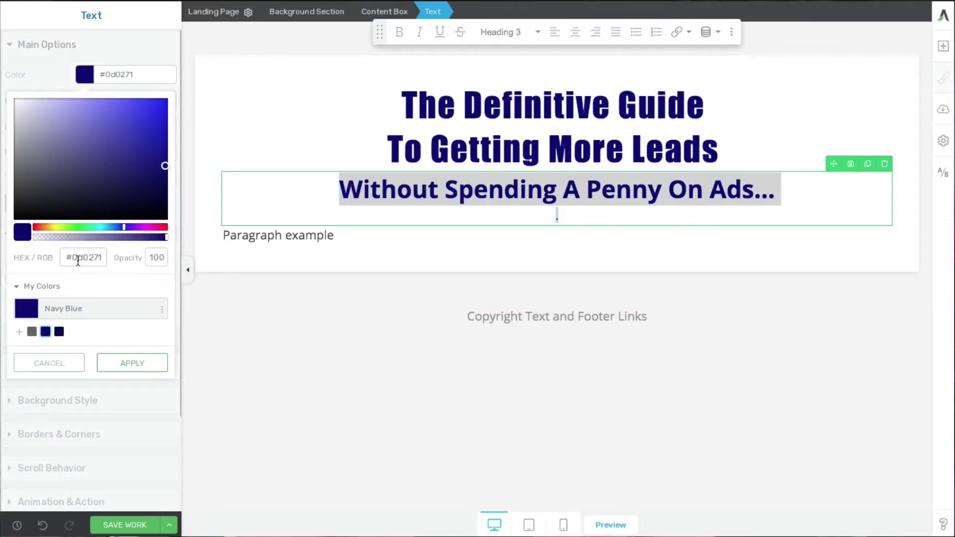
click(33, 229)
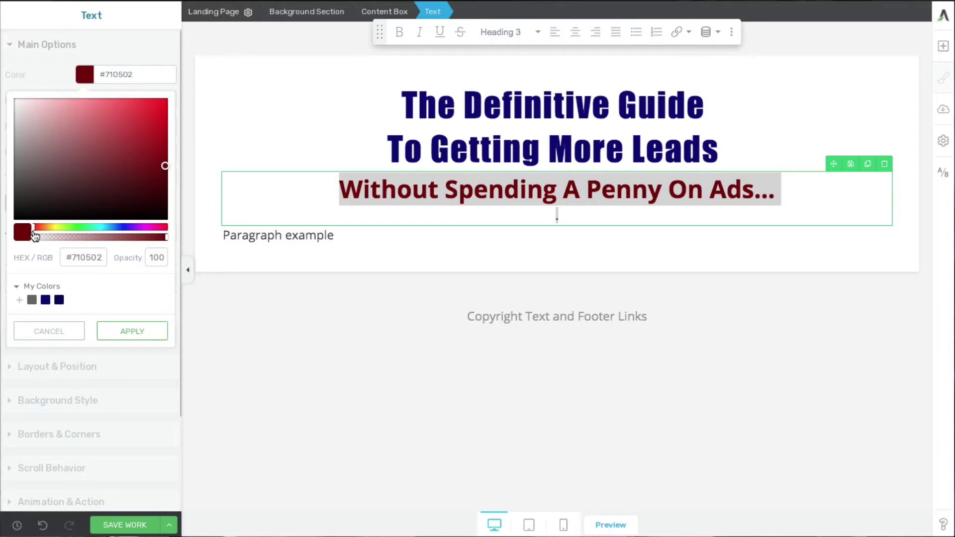
click(132, 331)
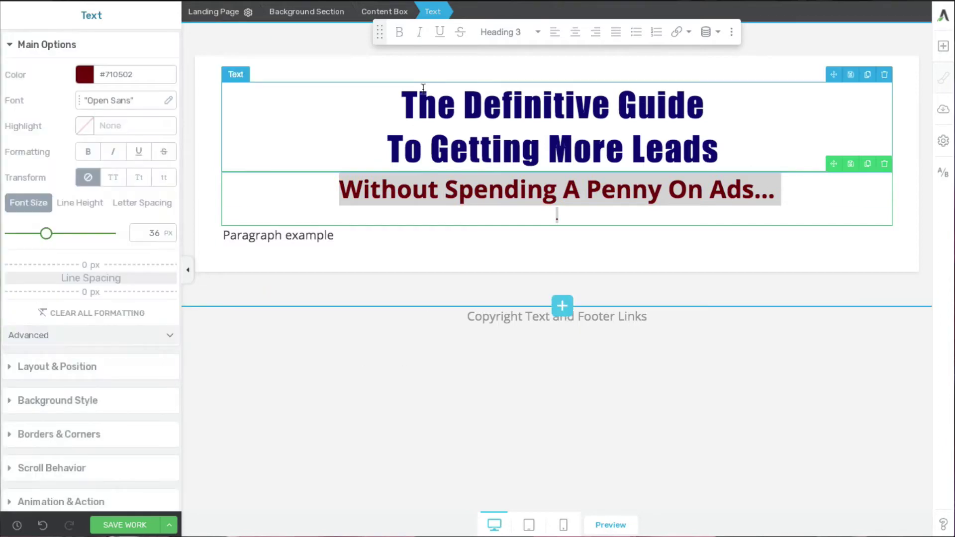
- Remove the bold formatting from the subheadline and break it onto a second line before "On Ads..."
click(399, 32)
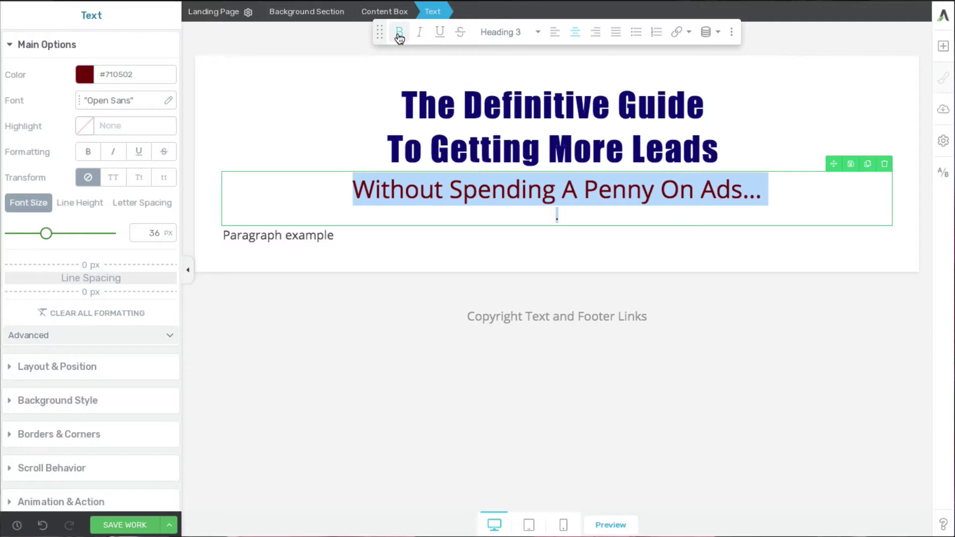
click(661, 190)
key(Return)
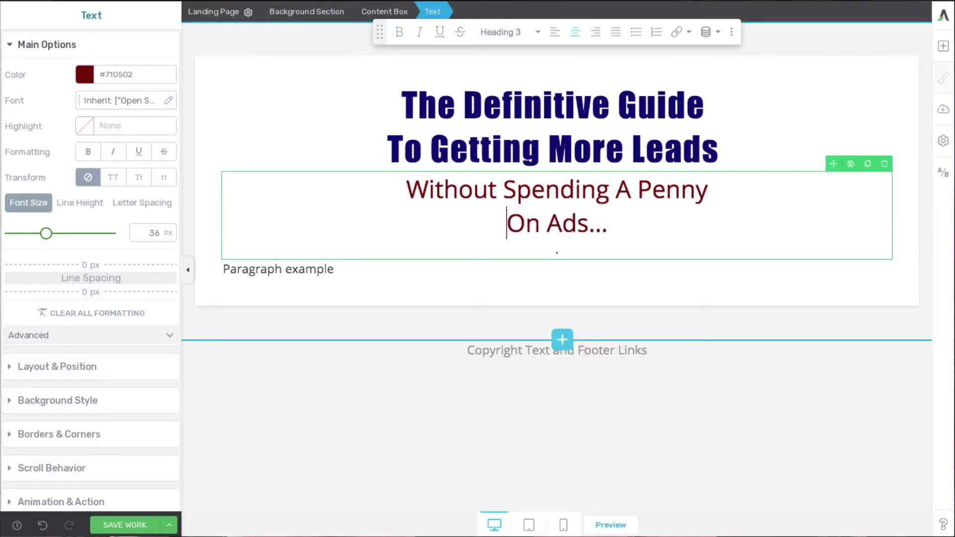
- Move the word "To" from the start of the heading's second line to the end of its first line
click(426, 149)
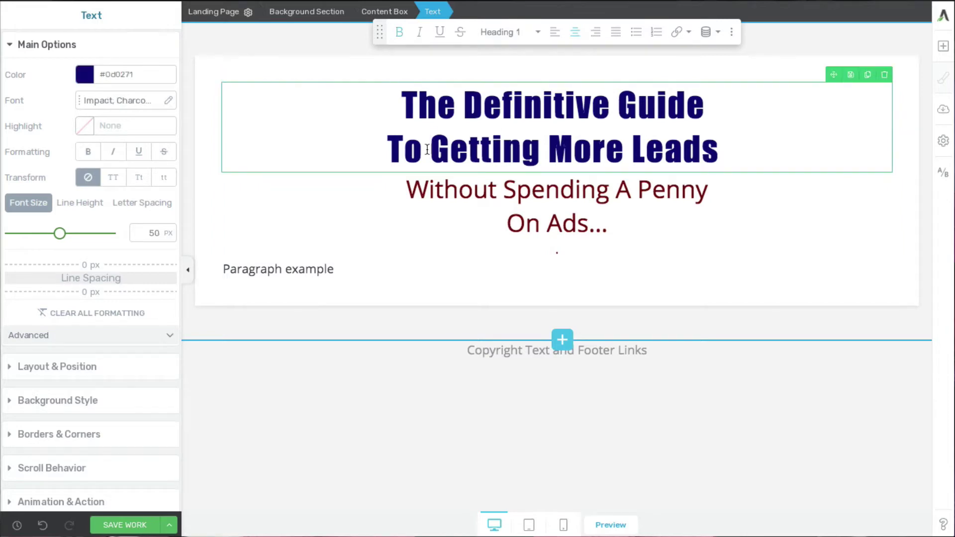
key(BackSpace)
key(BackSpace)
key(BackSpace)
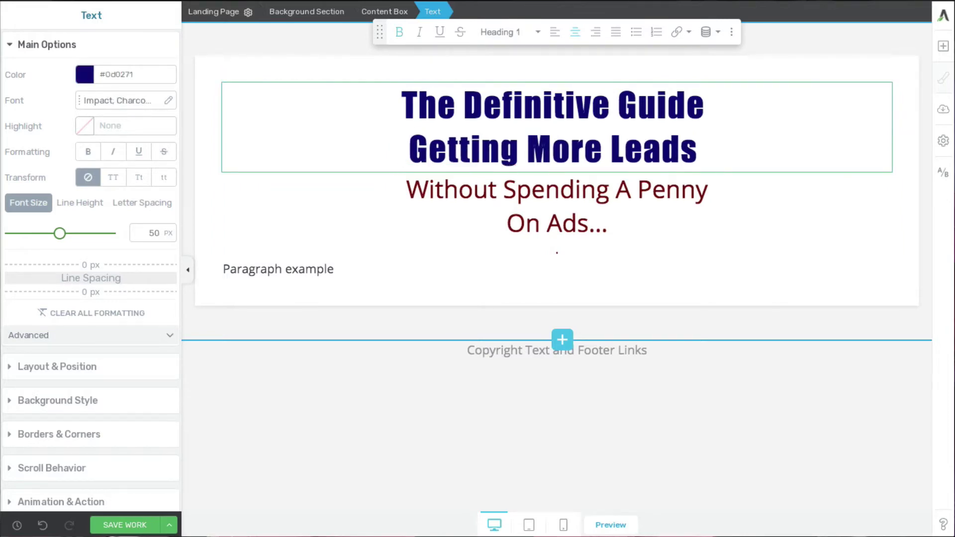
text(To)
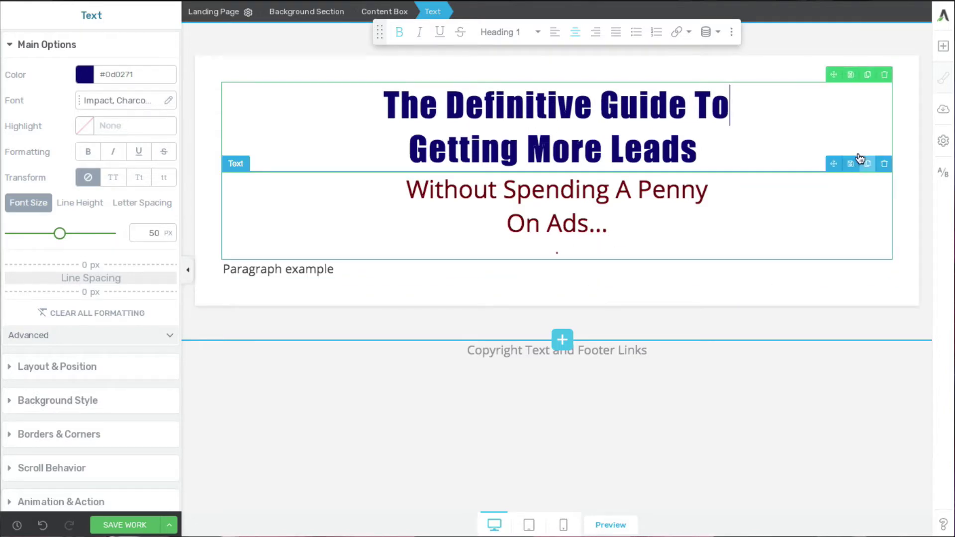
- Add a Lead Generation element below the subheadline, using the simple stacked Name and Email template with a full-width blue Sign Up button
click(943, 45)
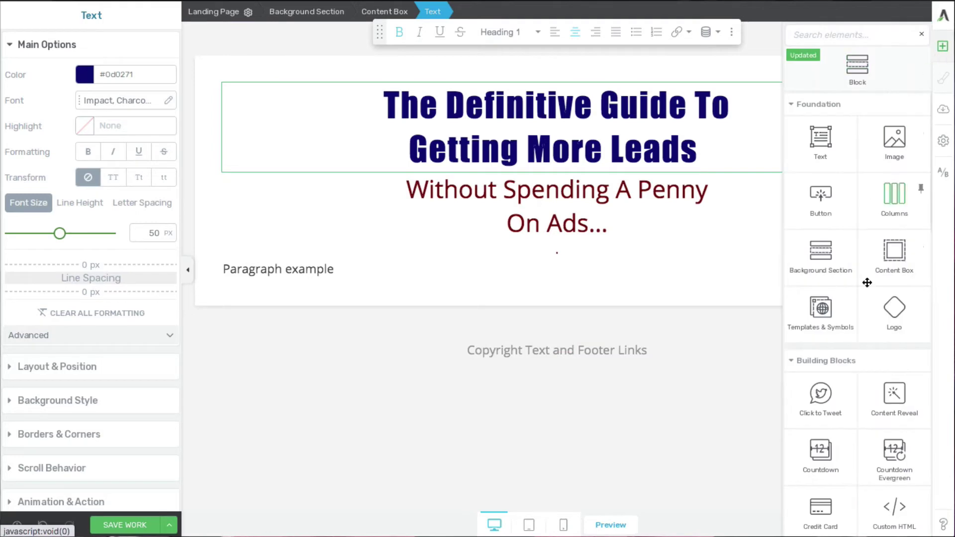
scroll(860, 306, down, 10)
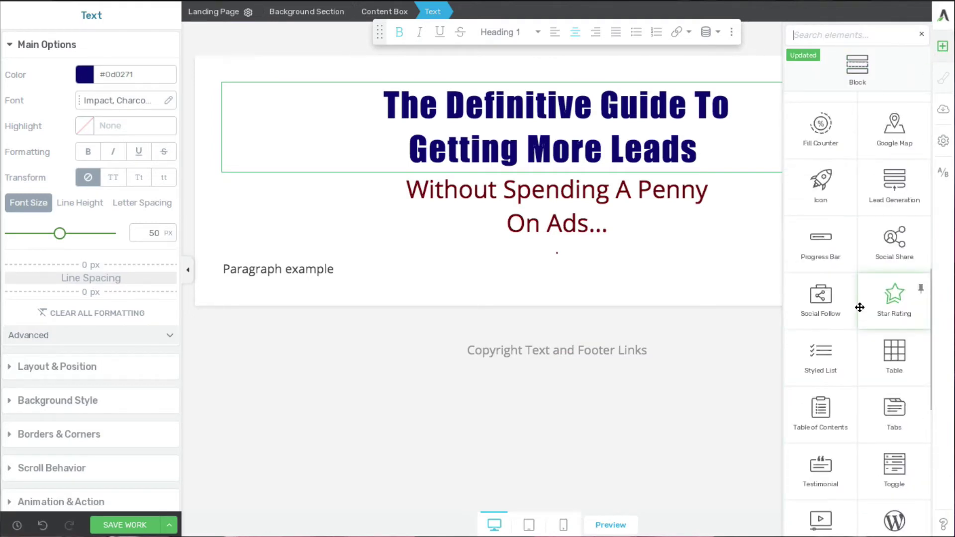
drag(872, 187, 559, 248)
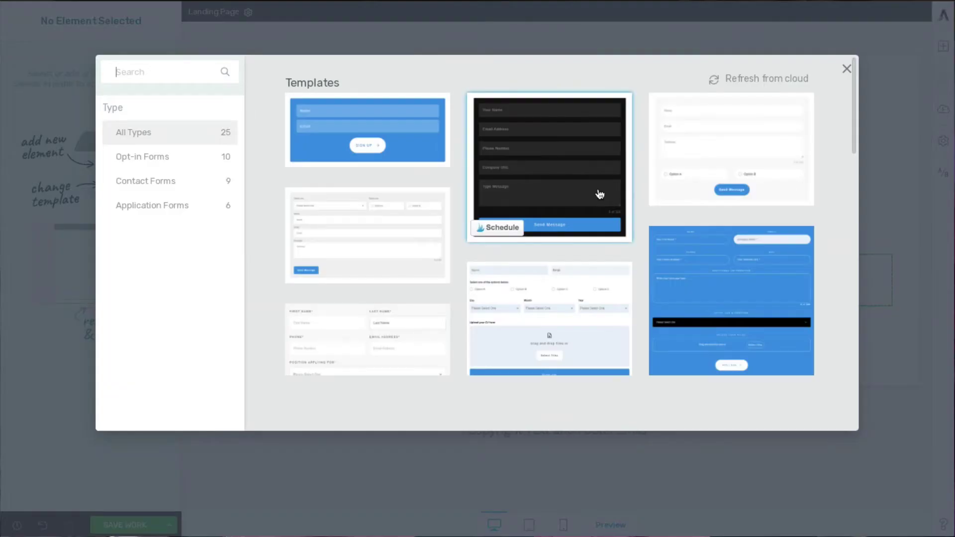
scroll(526, 301, down, 10)
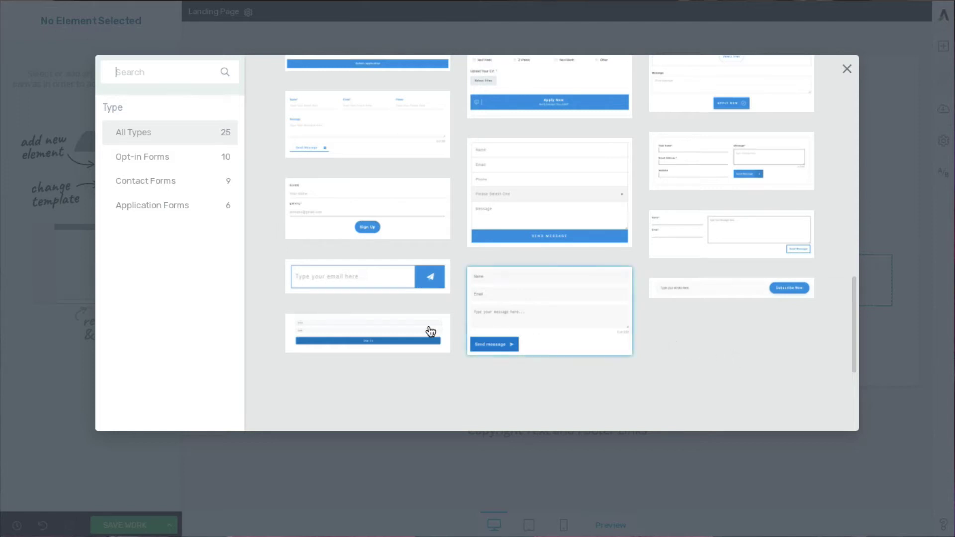
click(364, 335)
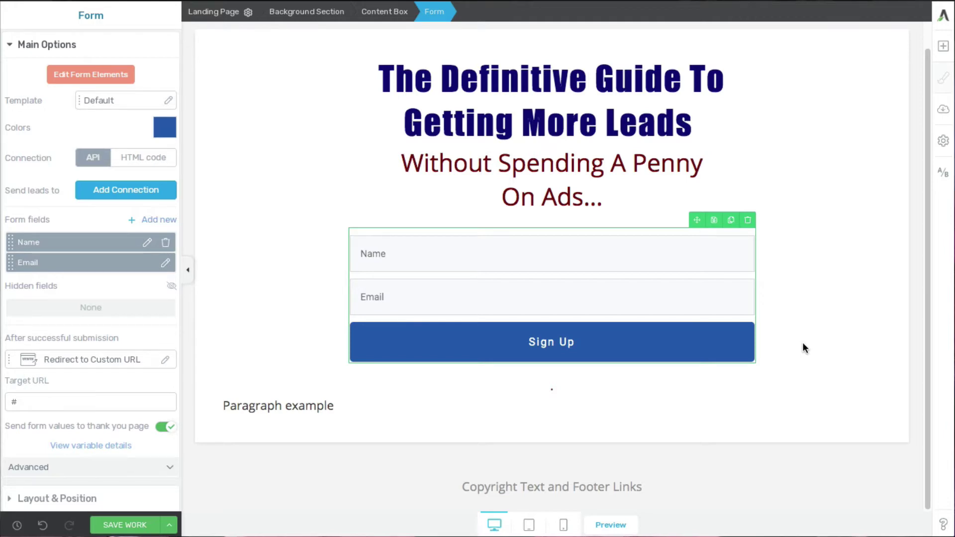
key(Escape)
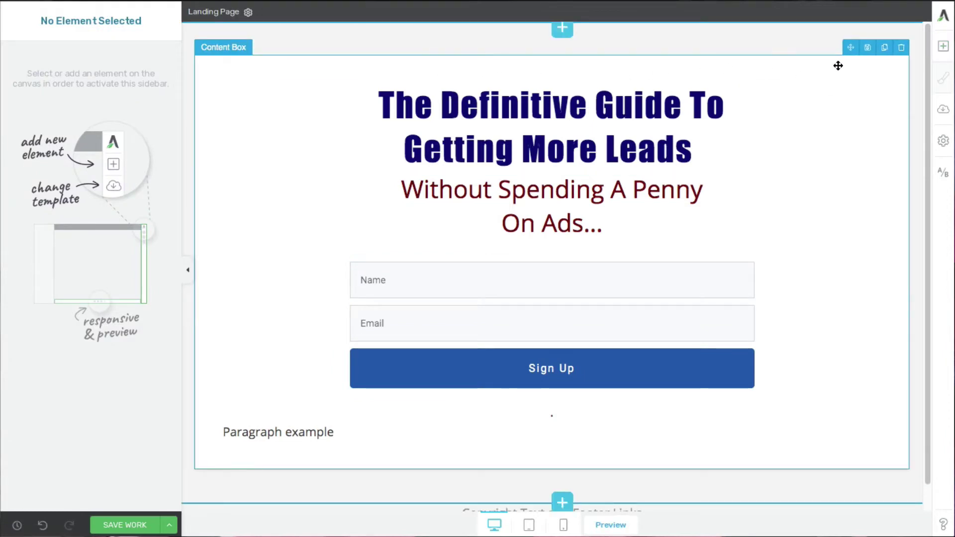
- Add a Divider element above the main heading inside the content box
click(942, 47)
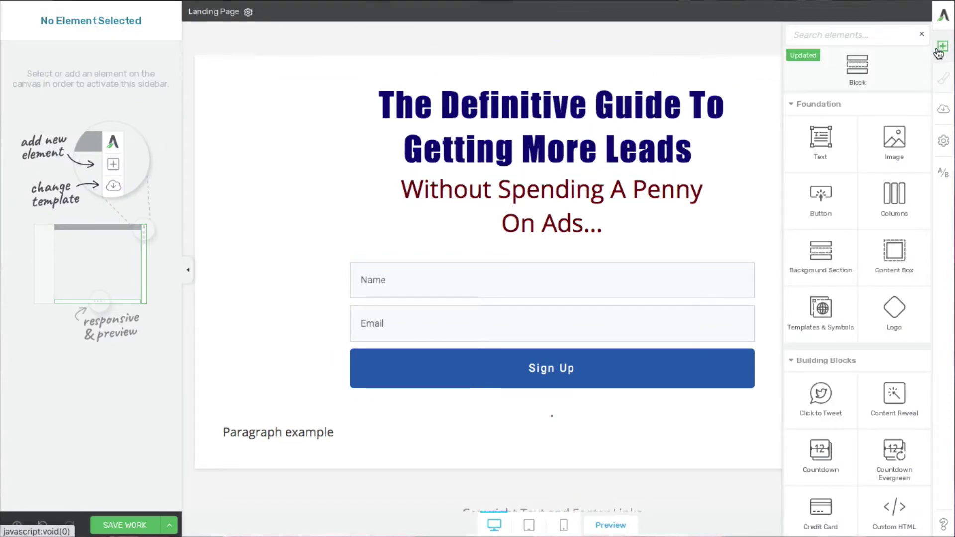
drag(849, 378, 592, 86)
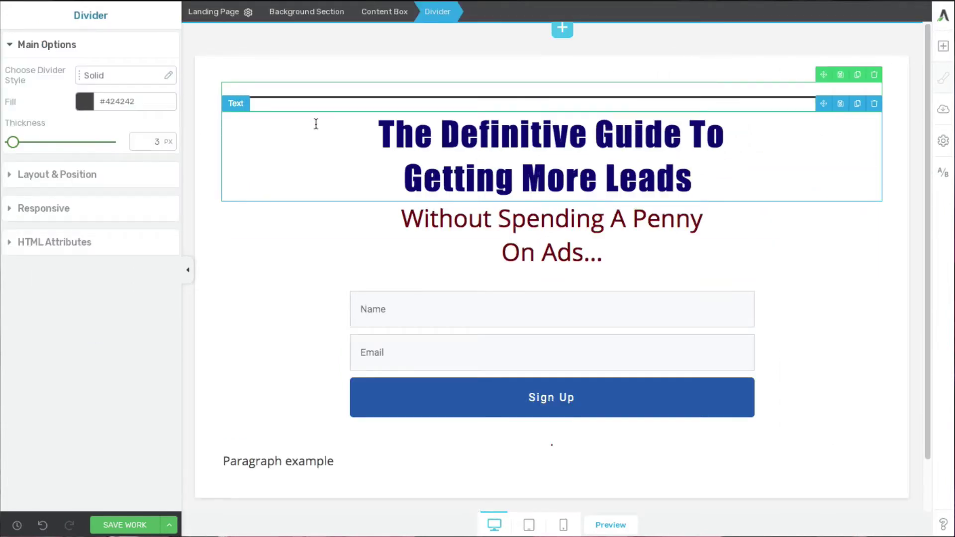
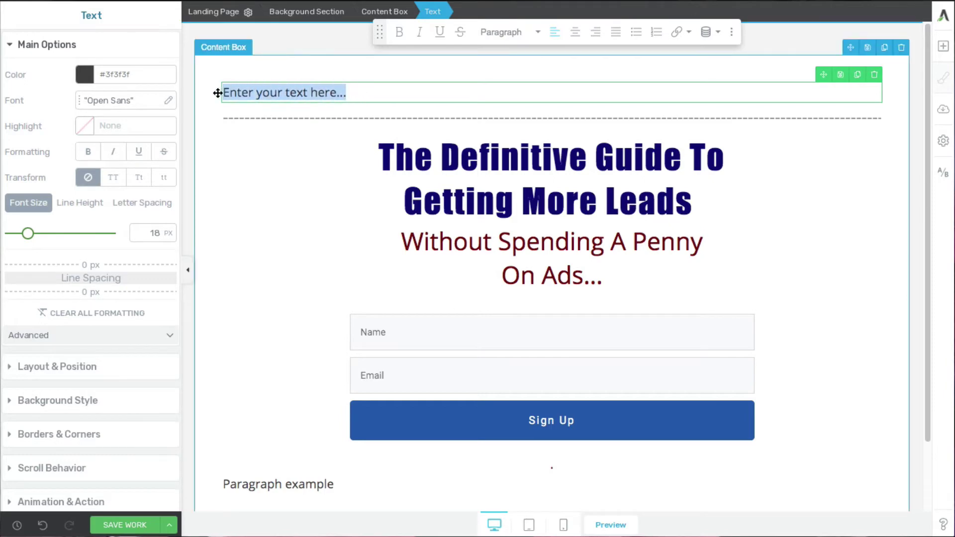
- Replace the placeholder above the divider with "INSTANT ACCESS: Learn To Get Free Leads, Starting Today!" and center-align it
text(INSTANT ACCESS: Learn To Get Free Leads, Starting Today!)
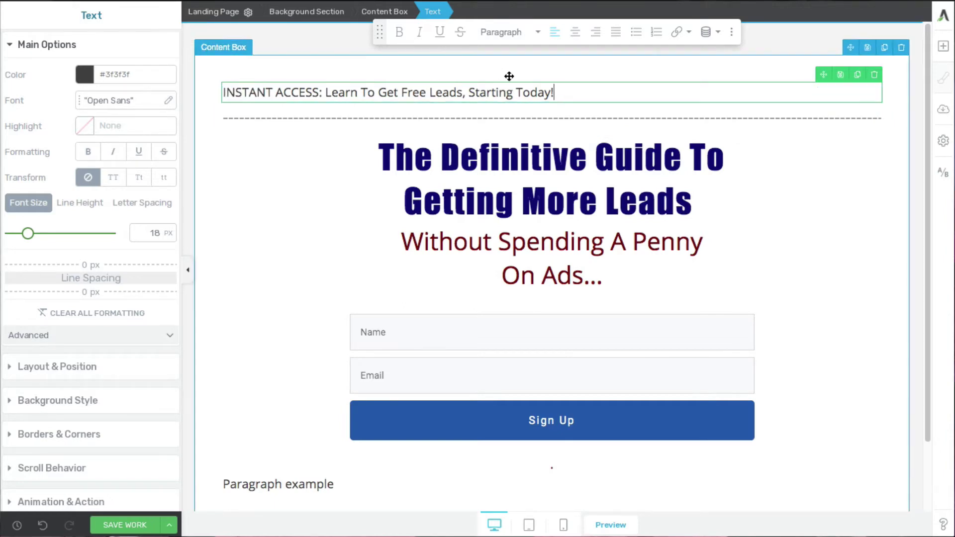
drag(559, 92, 213, 96)
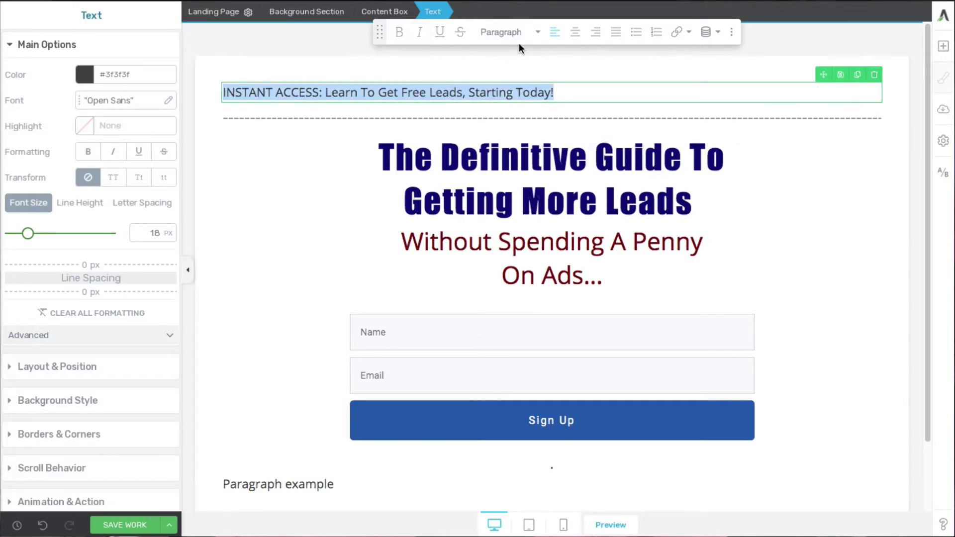
click(575, 32)
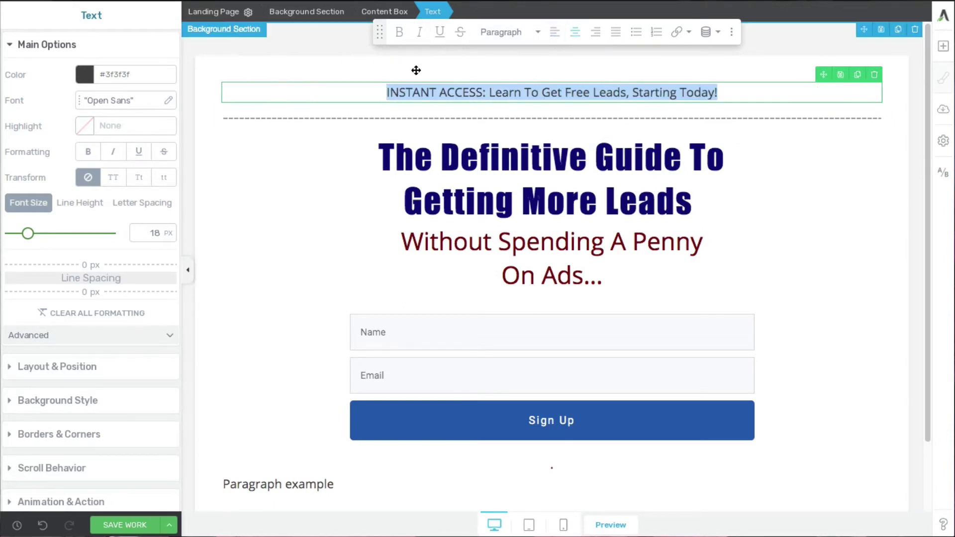
- Color the "INSTANT ACCESS" line above the divider with the saved Navy Blue and make the words "INSTANT ACCESS" bold
click(87, 86)
click(46, 301)
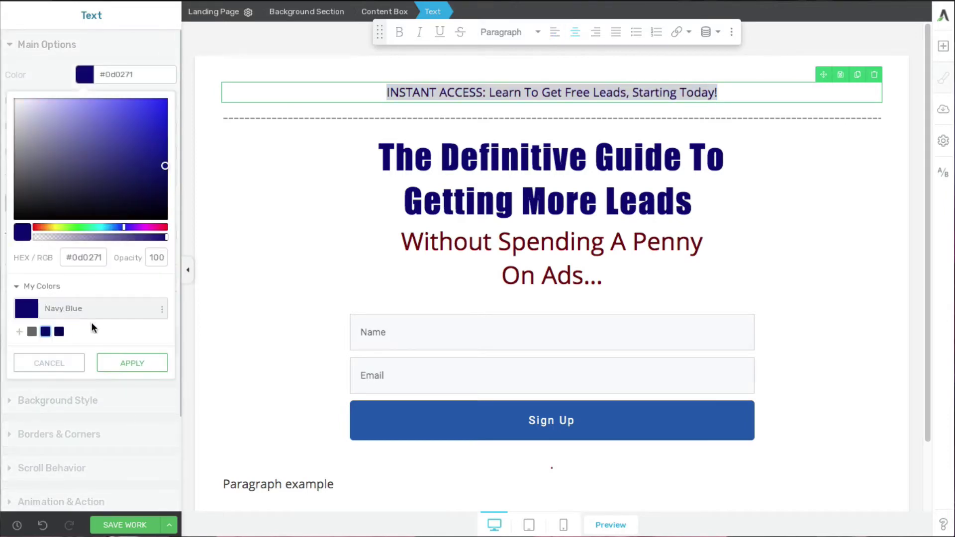
click(123, 374)
drag(387, 92, 483, 92)
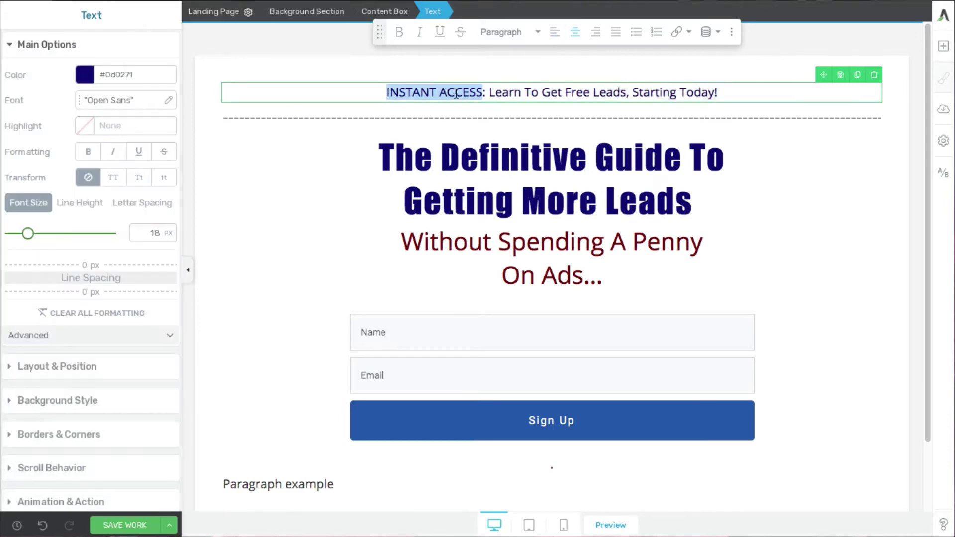
click(399, 33)
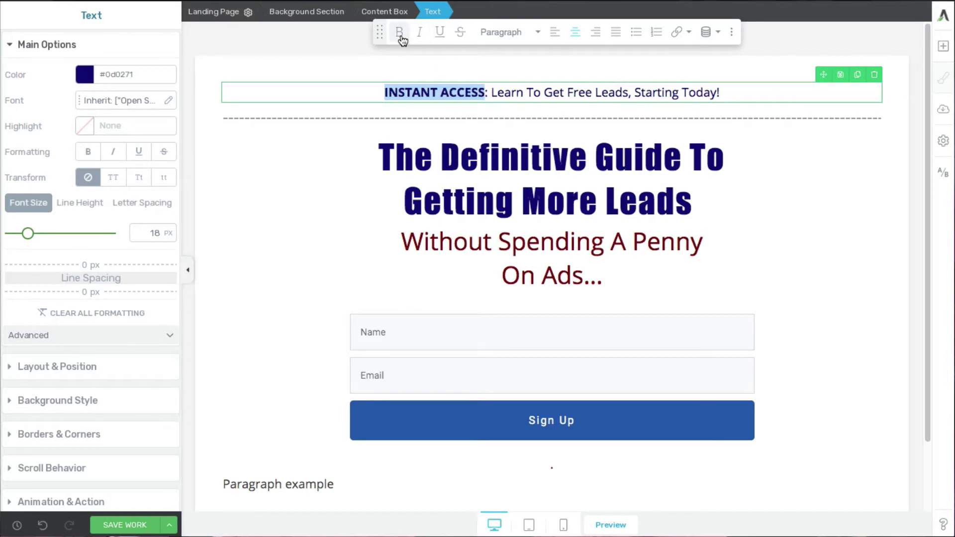
click(838, 362)
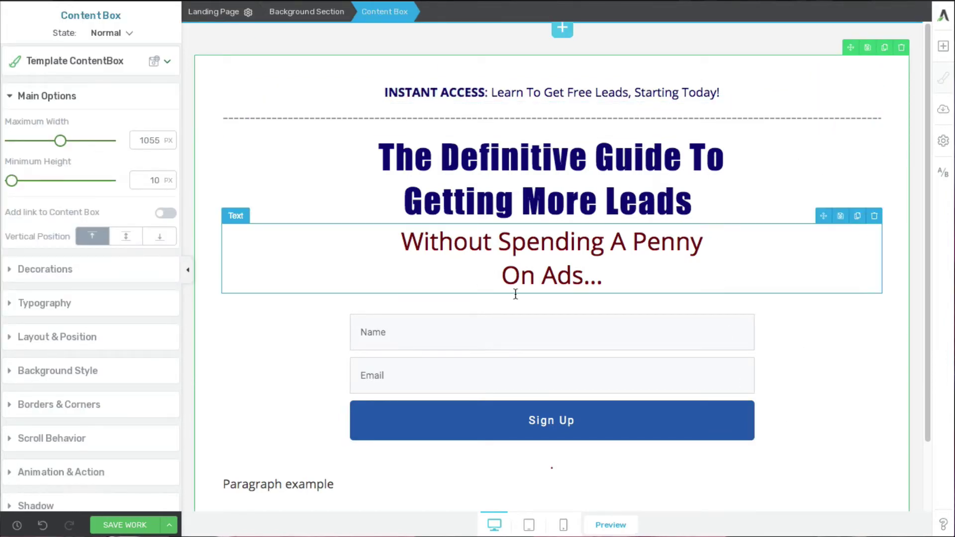
- Reduce the font size of the whole "INSTANT ACCESS" line to 17 px
click(724, 94)
drag(725, 94, 385, 102)
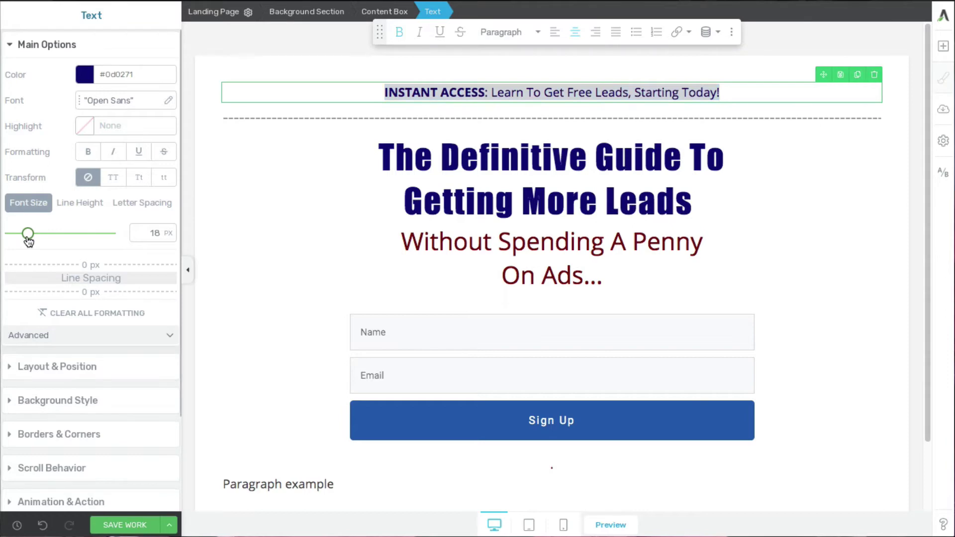
drag(28, 240, 28, 241)
- Add a centered text element between the subheadline and the form reading "A Proven Guide To Help New Marketers Get Free Leads!"
scroll(478, 149, down, 1)
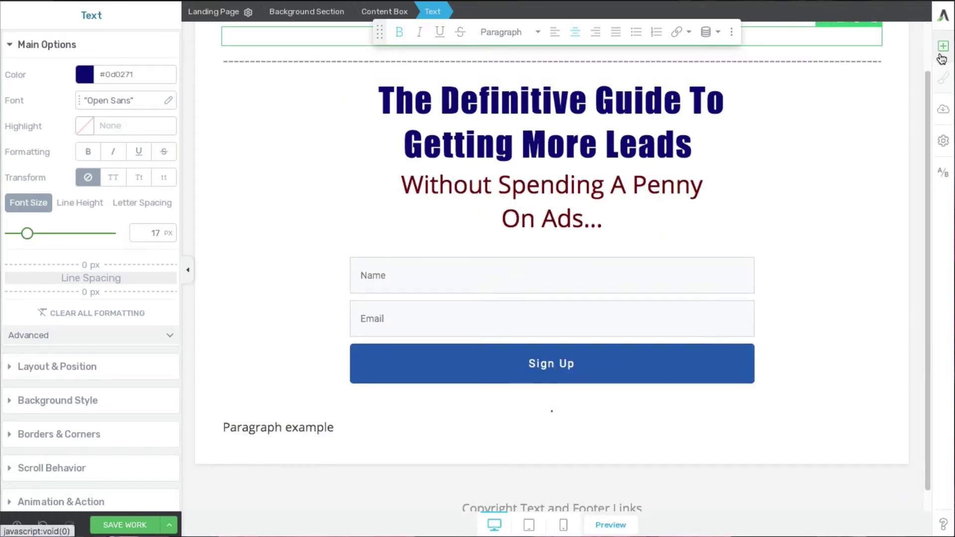
click(943, 47)
drag(820, 141, 627, 247)
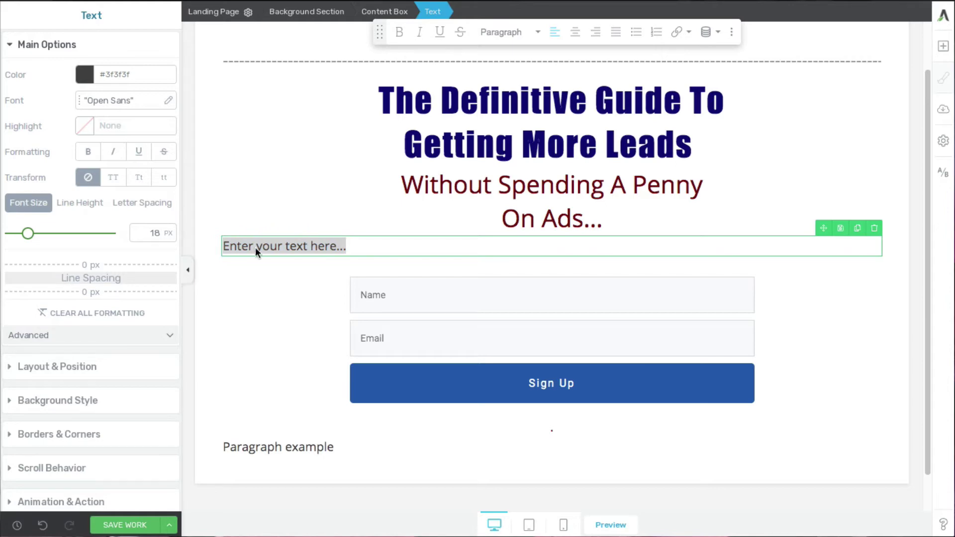
text(A Proven Guide To Help New Marketers Get Free Leads!)
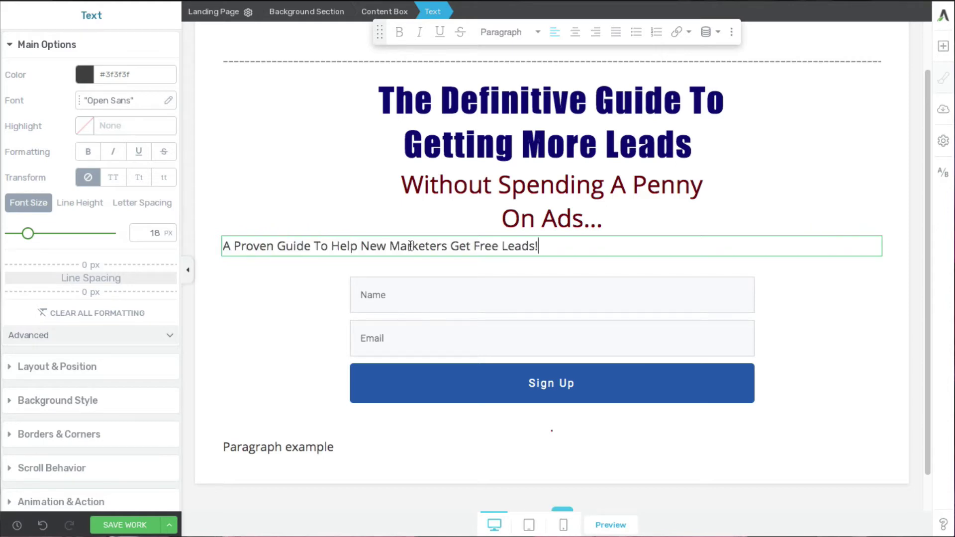
click(575, 34)
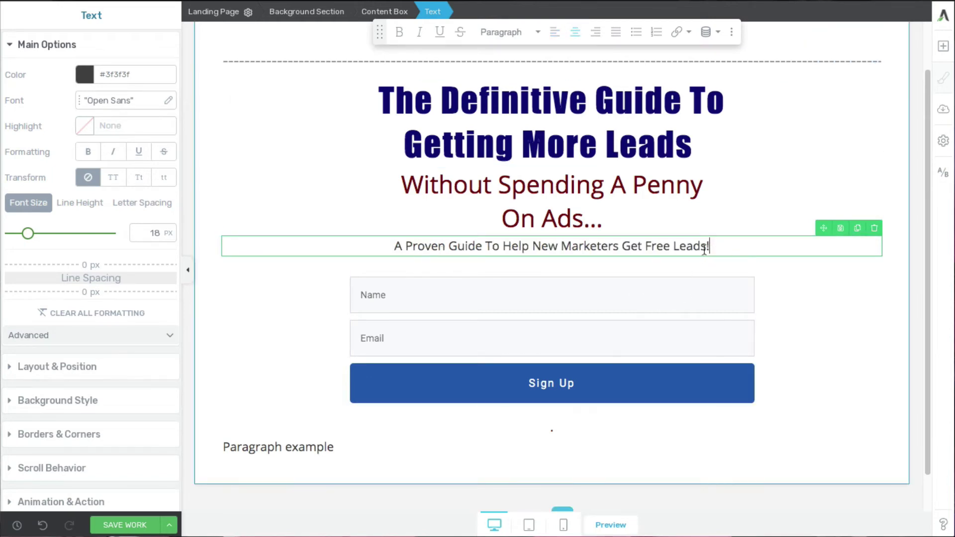
- Color the "A Proven Guide To Help New Marketers Get Free Leads!" line with the saved Navy Blue
drag(704, 250, 381, 239)
click(85, 76)
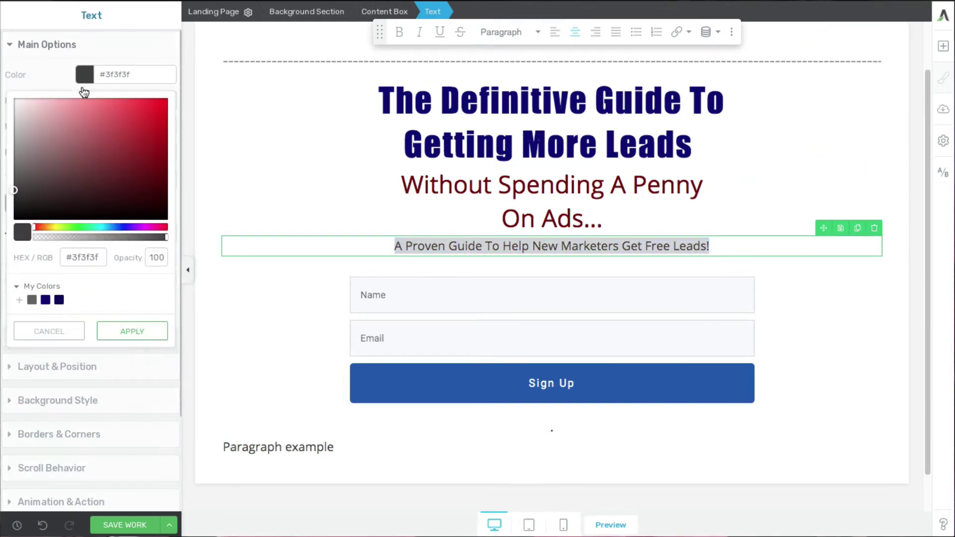
click(46, 300)
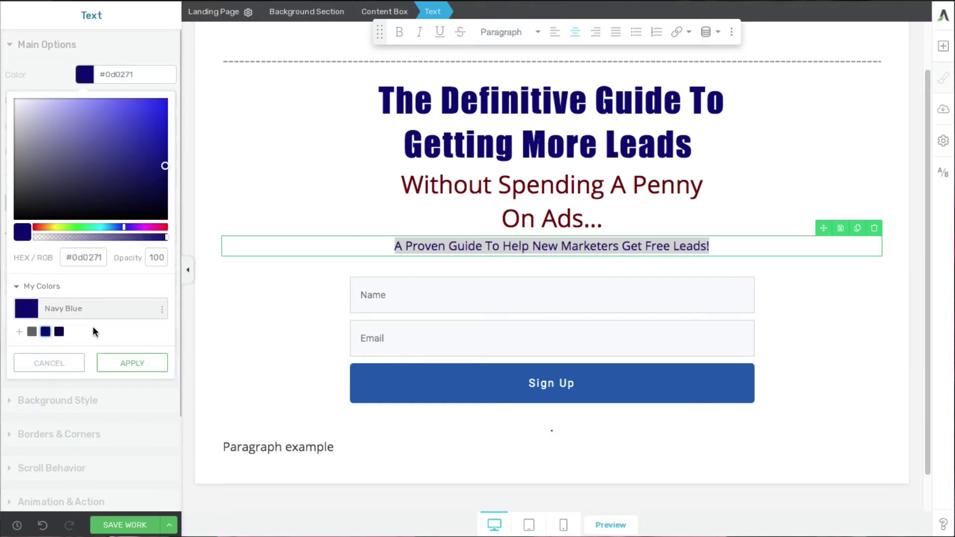
click(125, 374)
click(830, 317)
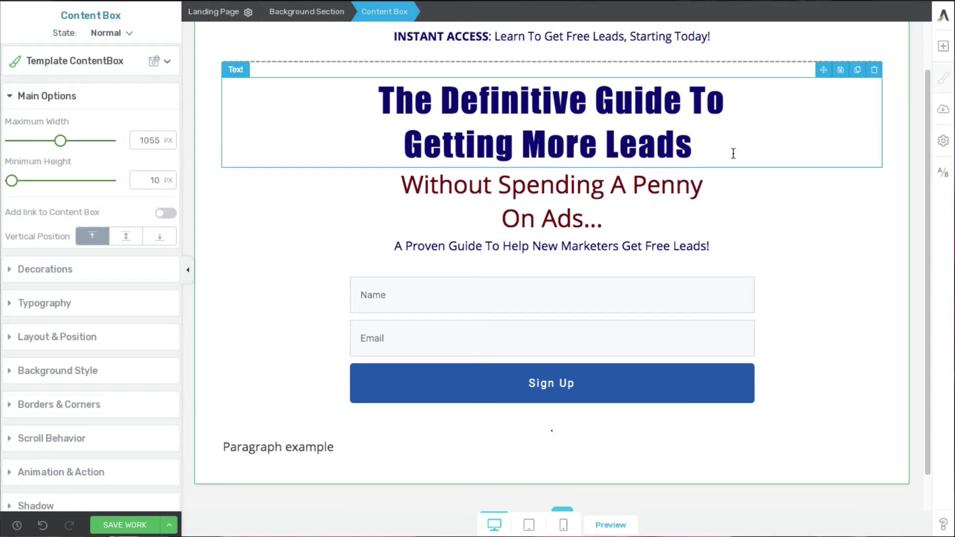
- Insert a blank text element between the subheadline and the "A Proven Guide" line, and delete the "Paragraph example" text below the form
click(943, 46)
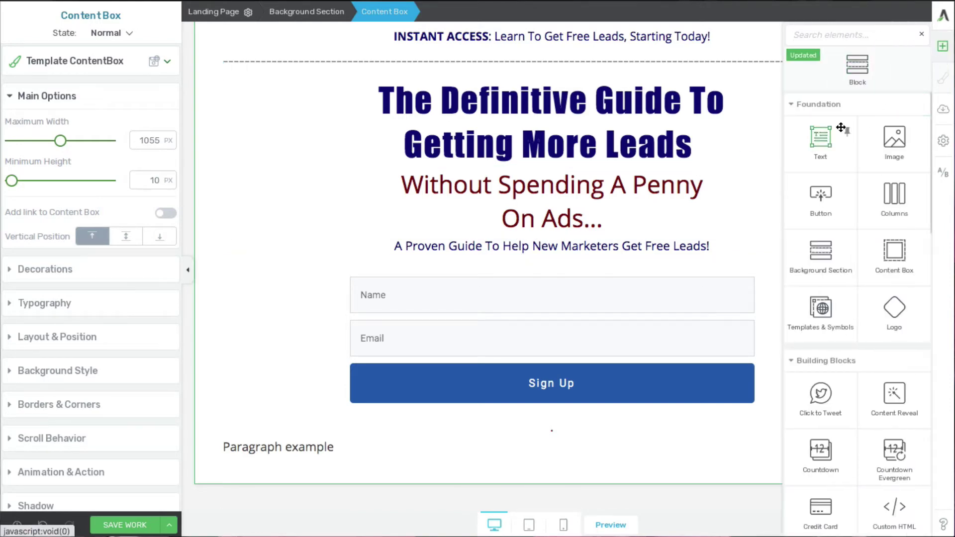
drag(841, 127, 607, 234)
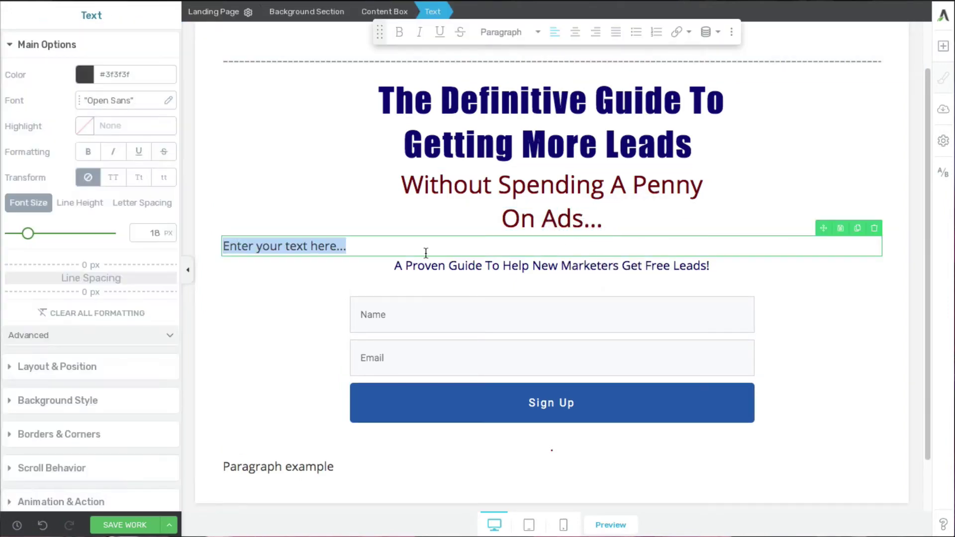
click(817, 358)
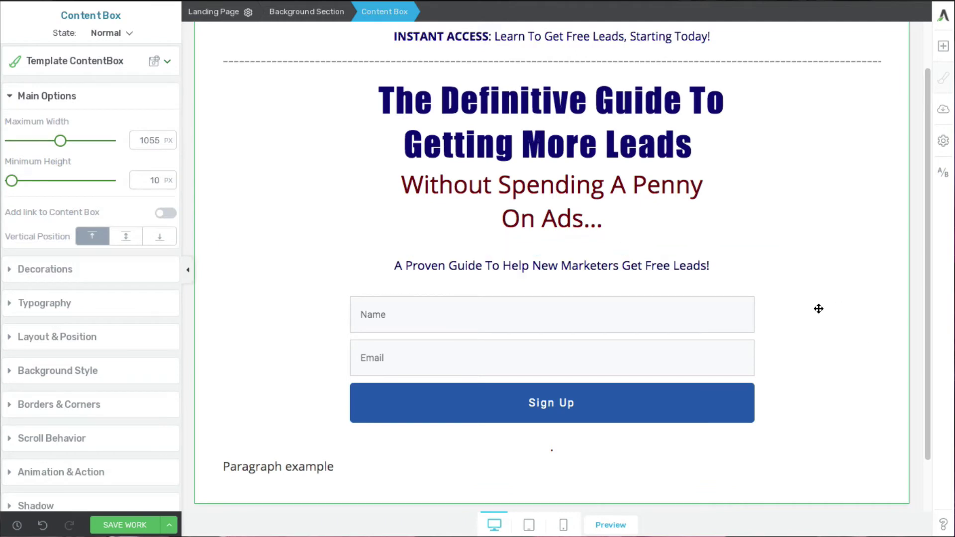
key(Escape)
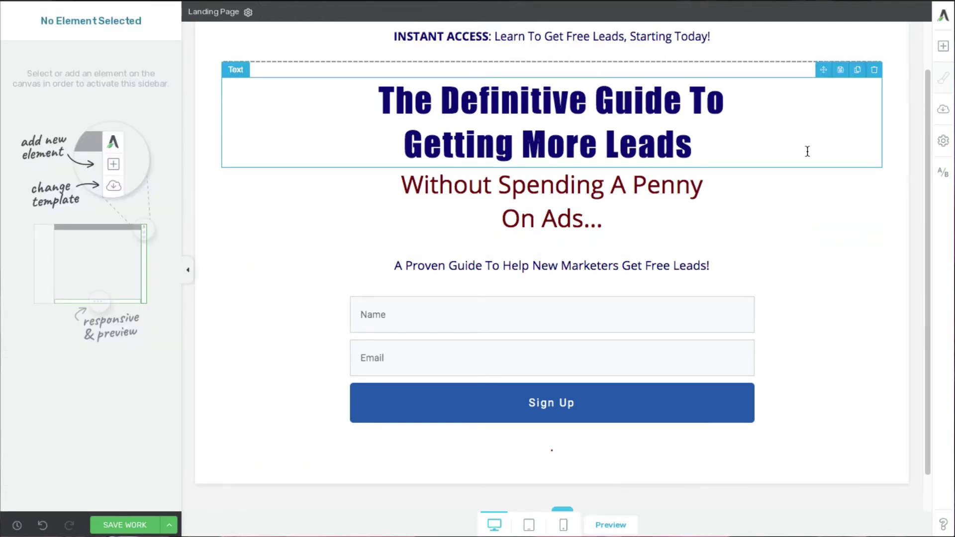
- Add a text shadow to the main heading "The Definitive Guide To Getting More Leads"
click(720, 156)
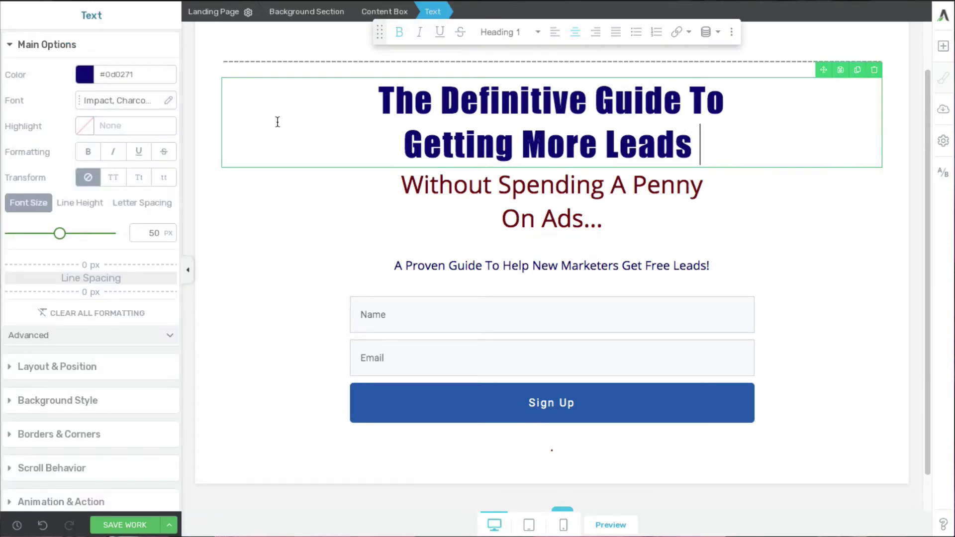
scroll(83, 244, down, 2)
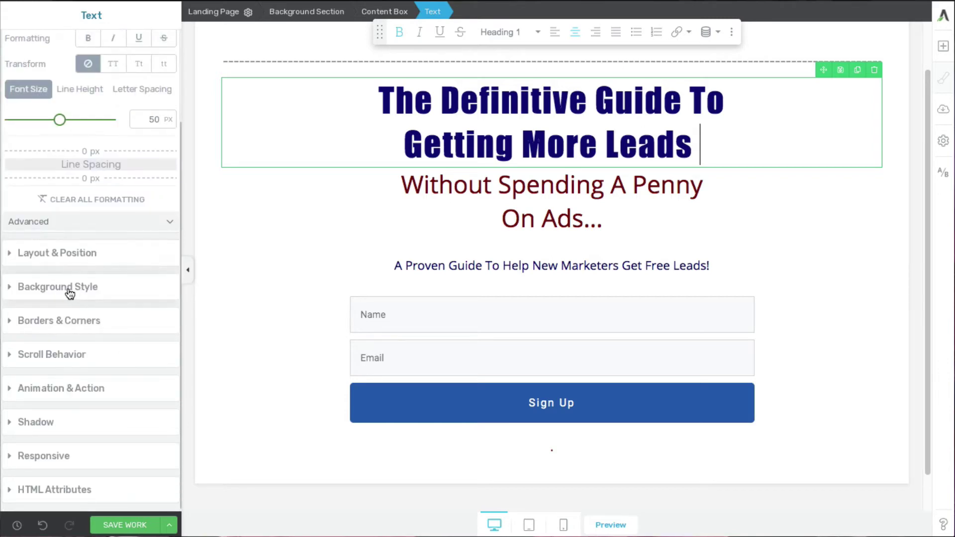
click(38, 428)
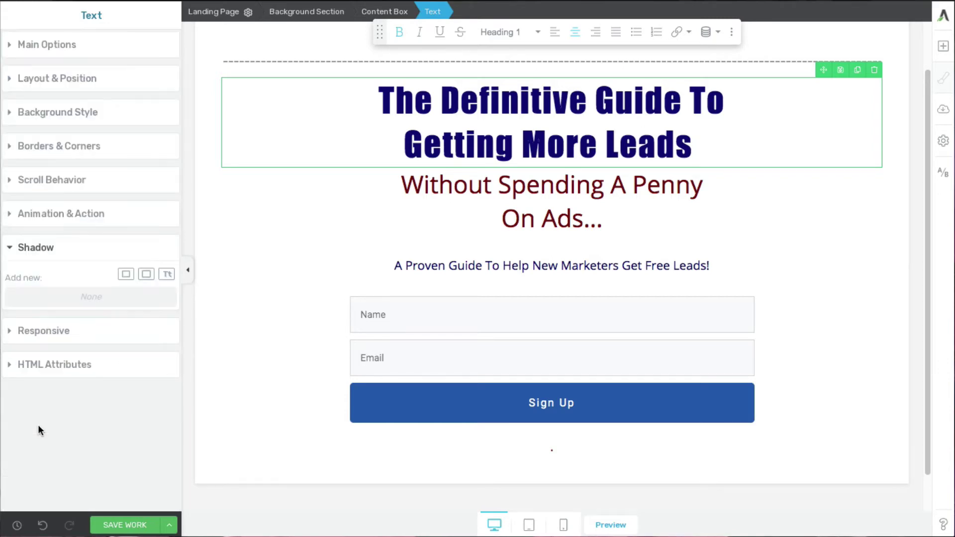
click(168, 275)
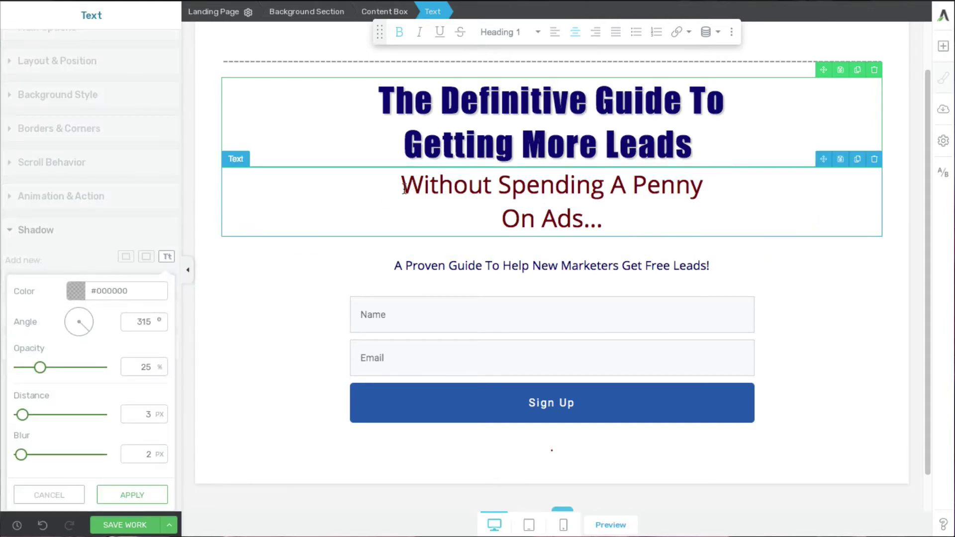
- Add a text shadow with a 3 px distance to the subheadline "Without Spending A Penny On Ads..."
click(470, 210)
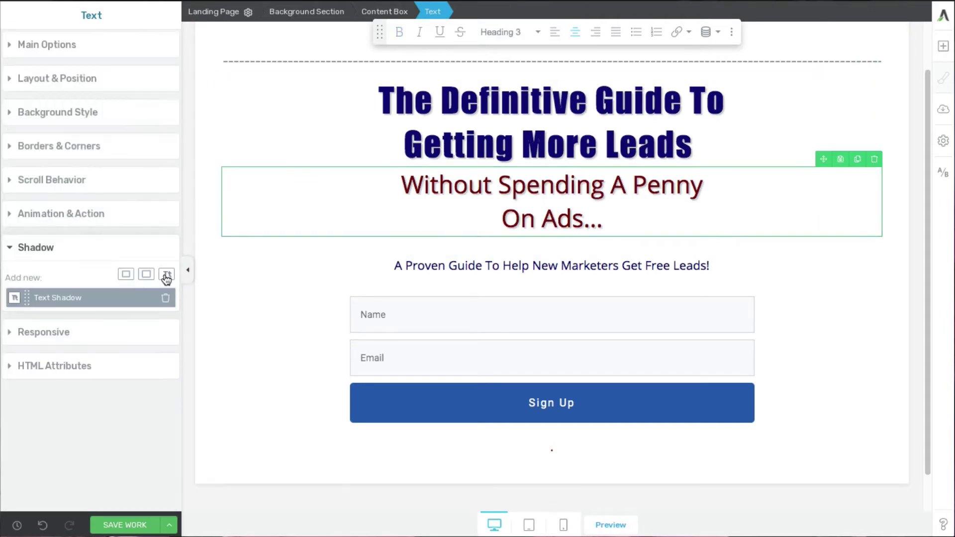
click(166, 273)
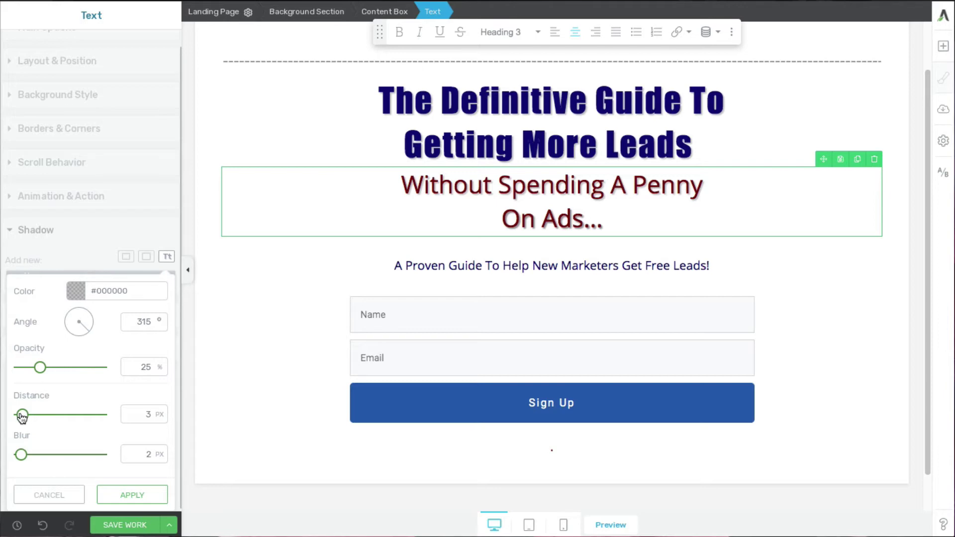
mouse_move(23, 416)
mouse_down()
mouse_move(36, 416)
mouse_move(25, 416)
mouse_up()
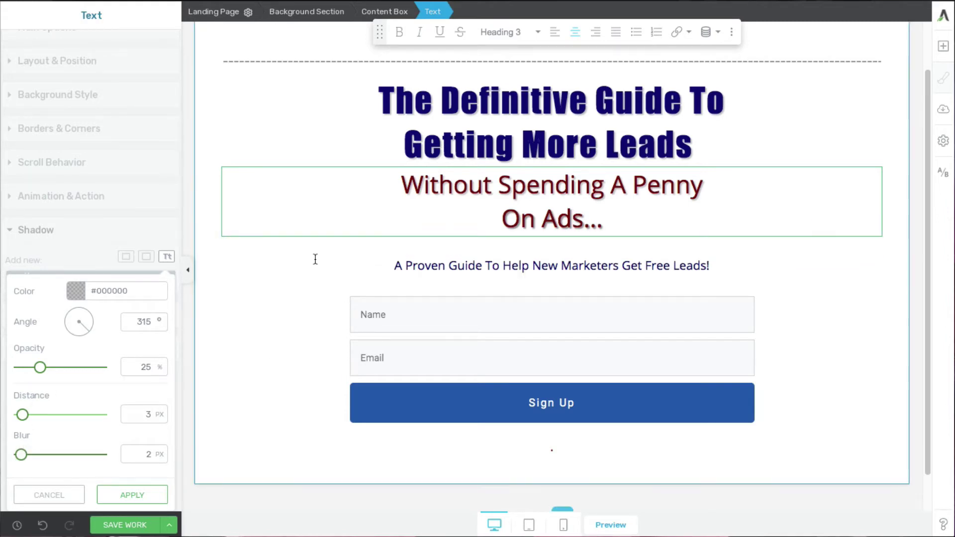
- Set the distance of the main heading's text shadow to 4 px
click(467, 140)
click(75, 297)
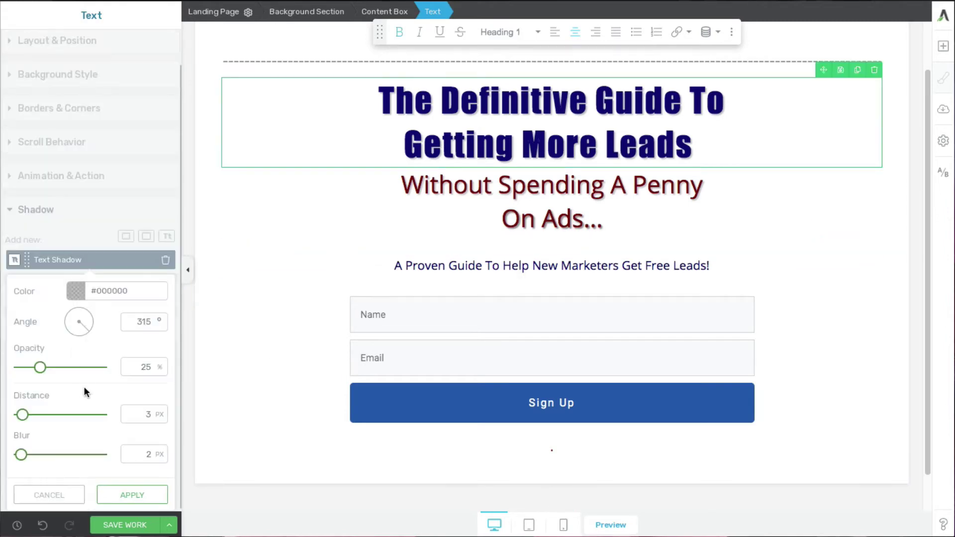
drag(24, 419, 25, 419)
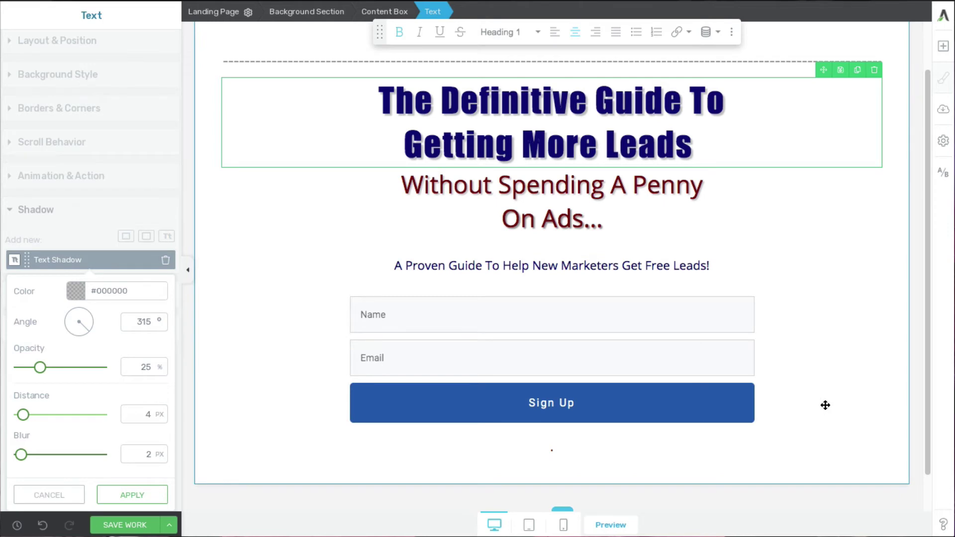
click(845, 399)
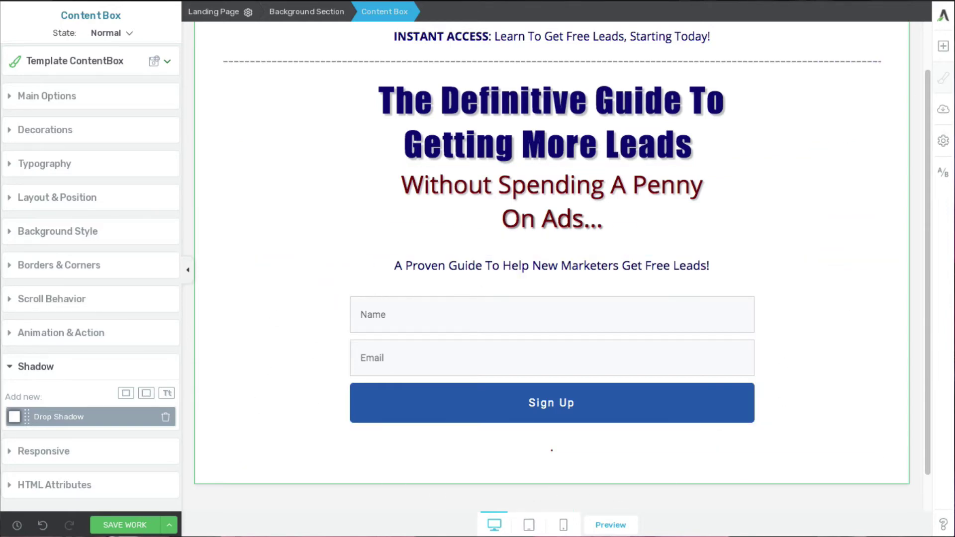
- Add a Content Box element directly below the sign-up form
click(941, 48)
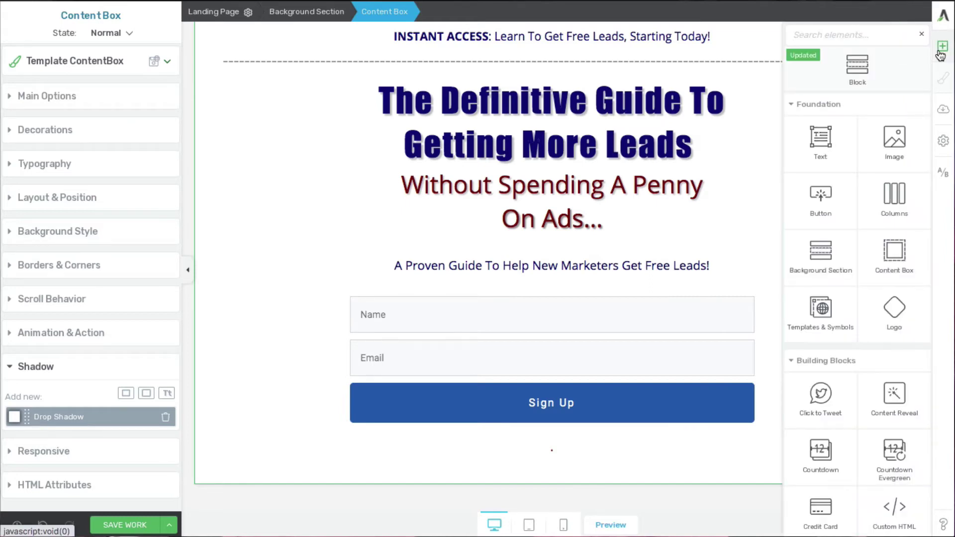
mouse_move(943, 78)
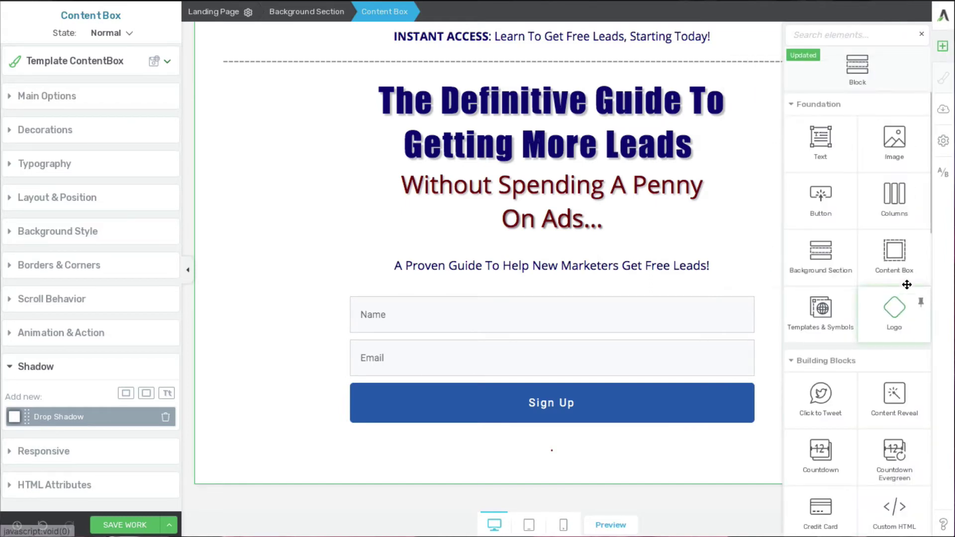
drag(893, 264, 557, 434)
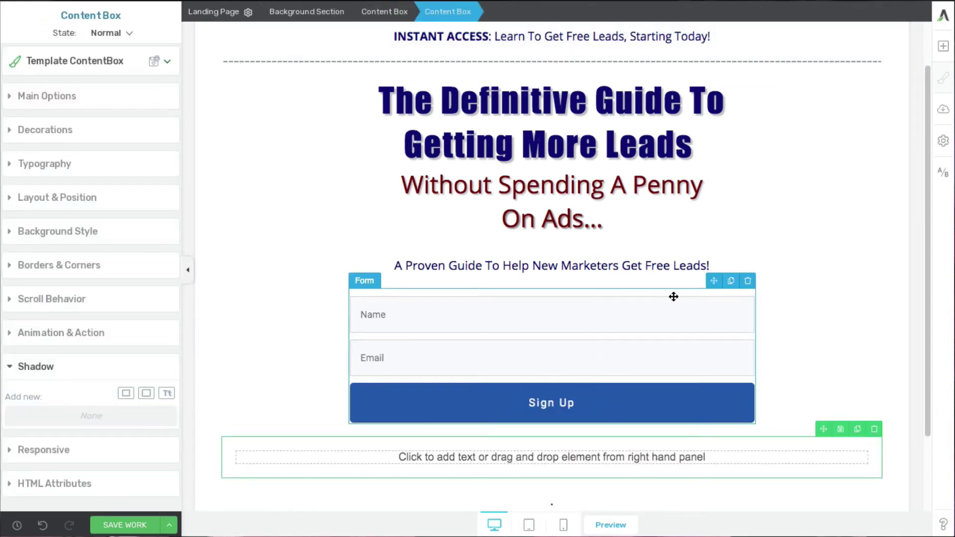
- Move the sign-up form into the new content box and place the "A Proven Guide" line above it inside the box
drag(713, 284, 699, 326)
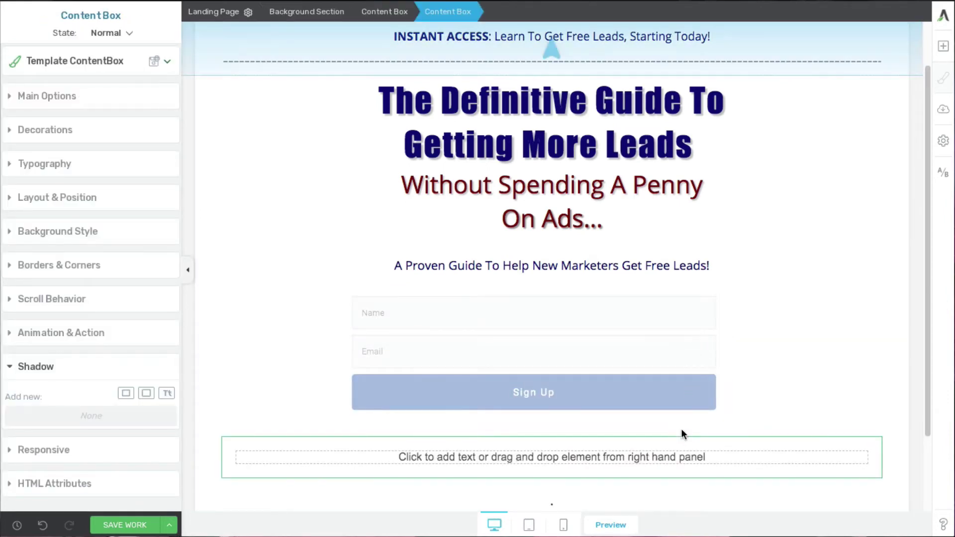
drag(682, 434, 677, 457)
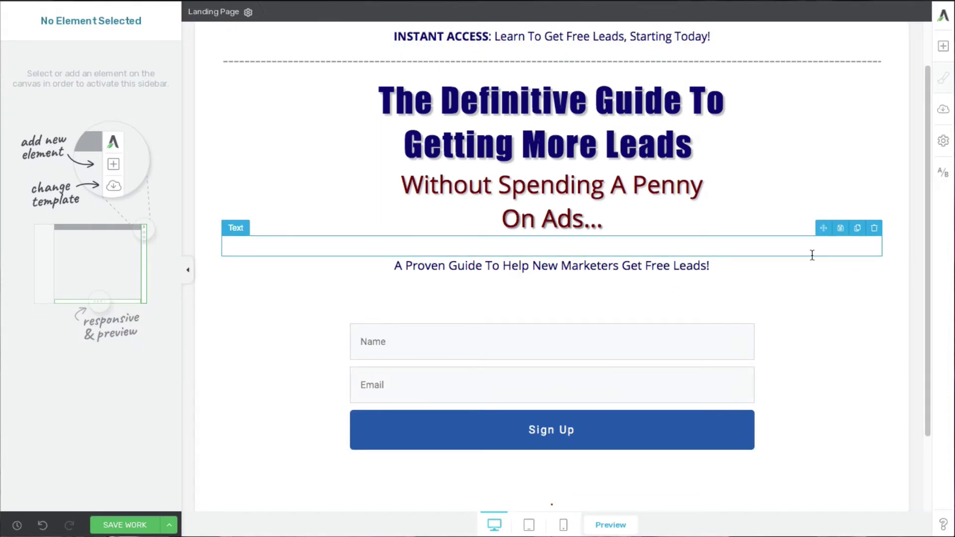
drag(820, 252, 746, 308)
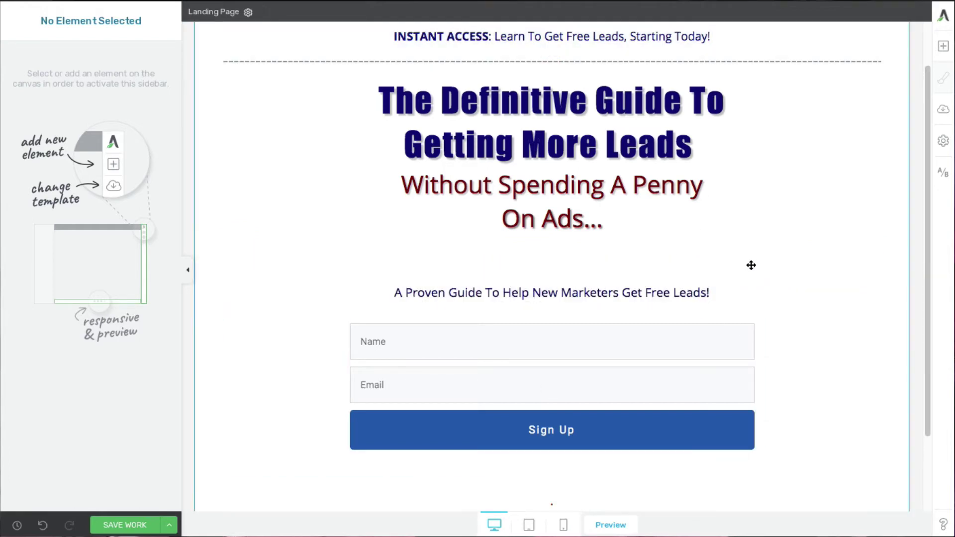
- Apply a drop shadow with the default settings to the content box around the sign-up form
click(229, 332)
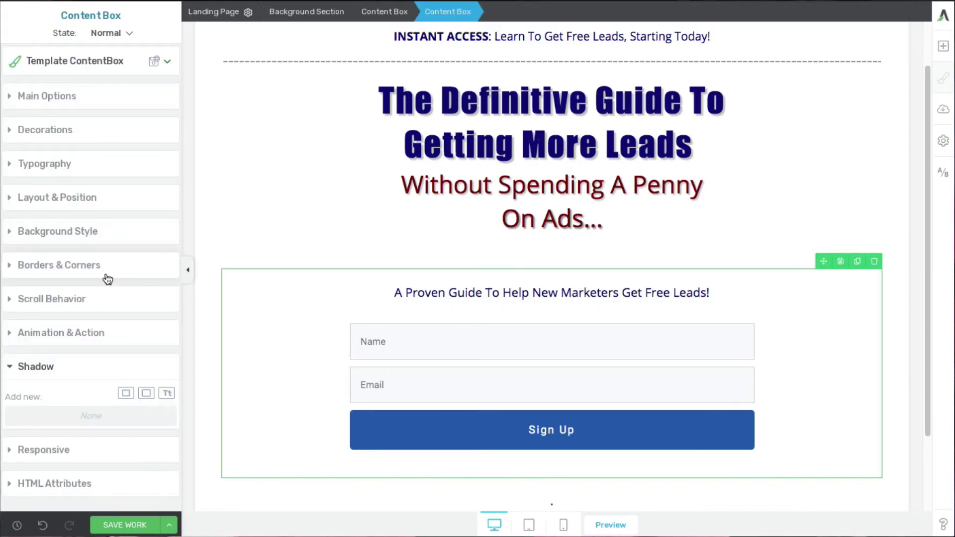
click(146, 394)
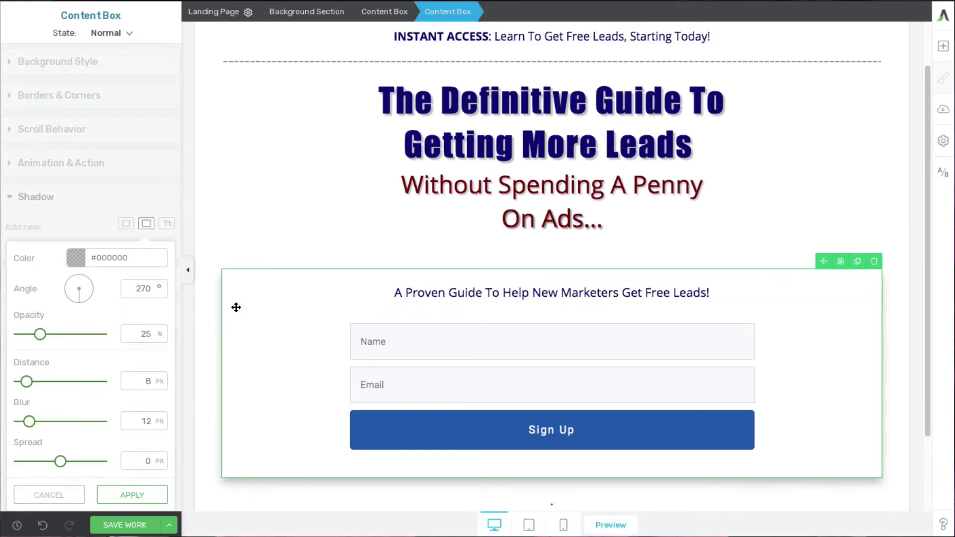
click(132, 495)
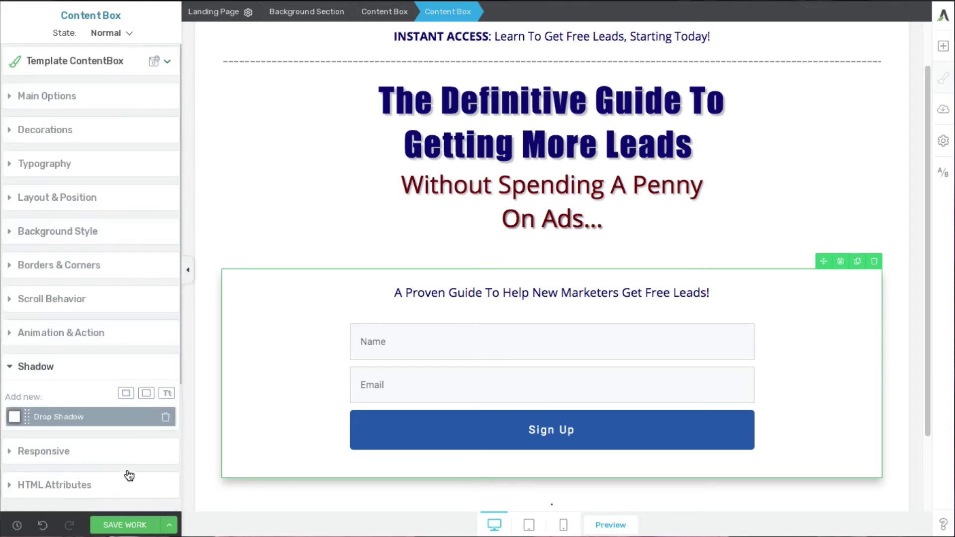
- Narrow the form's content box with a left margin of 66 px and a right margin of 67 px
click(43, 199)
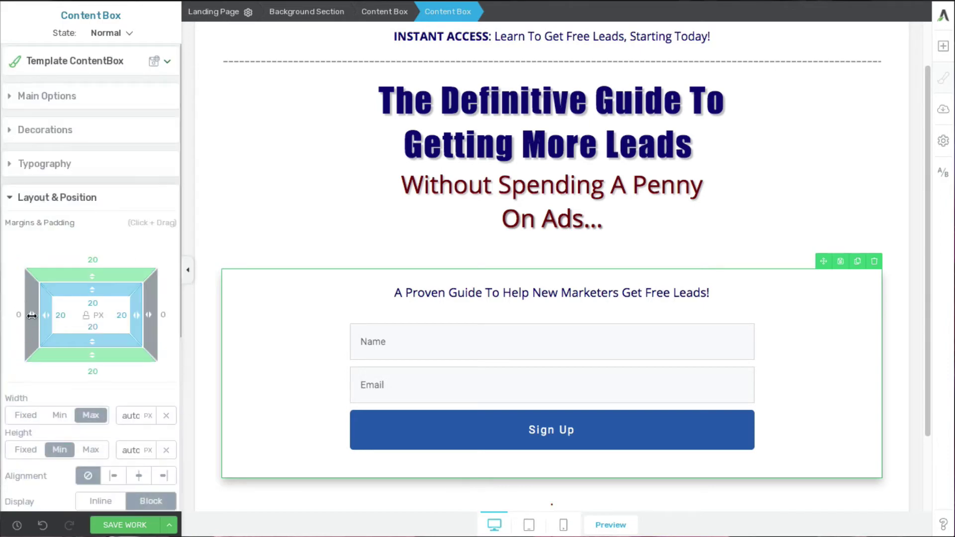
drag(30, 315, 2, 319)
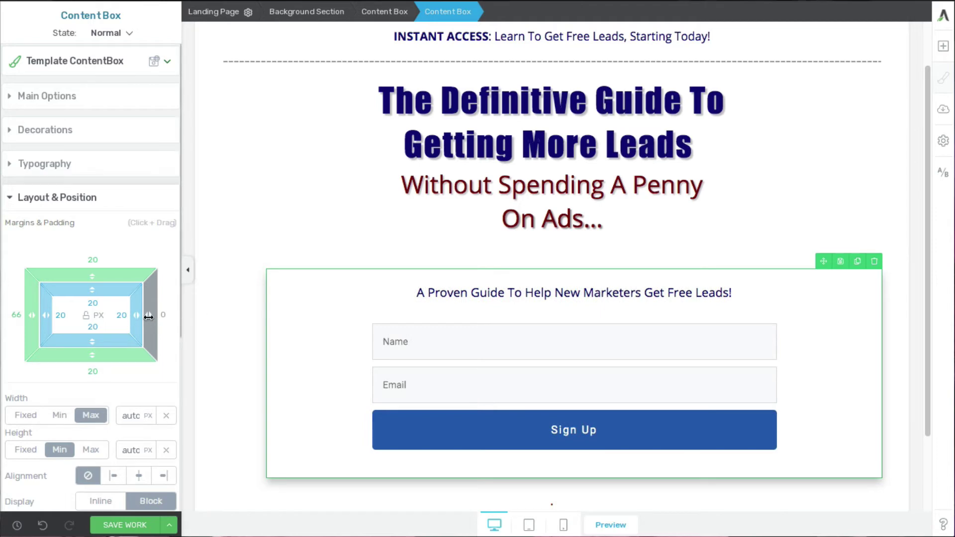
drag(148, 317, 287, 372)
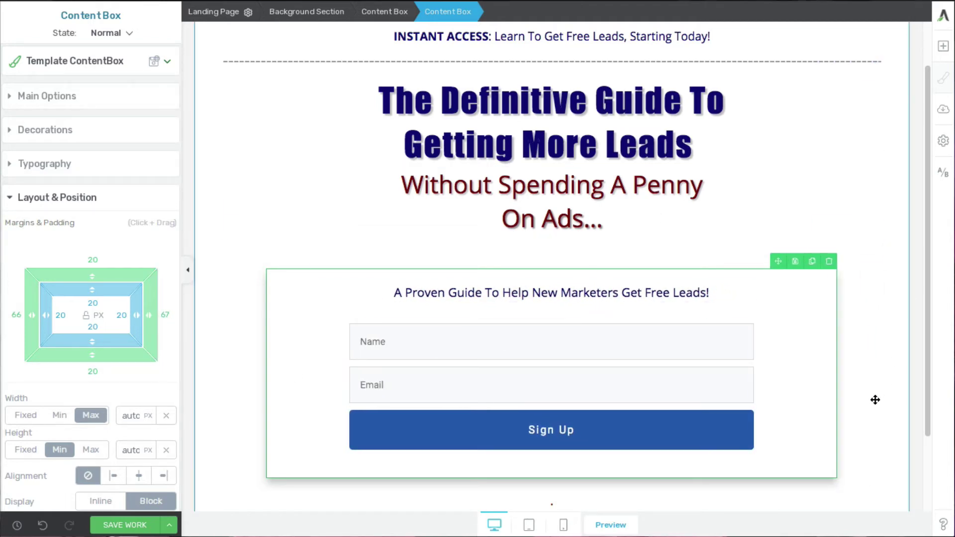
scroll(853, 449, down, 2)
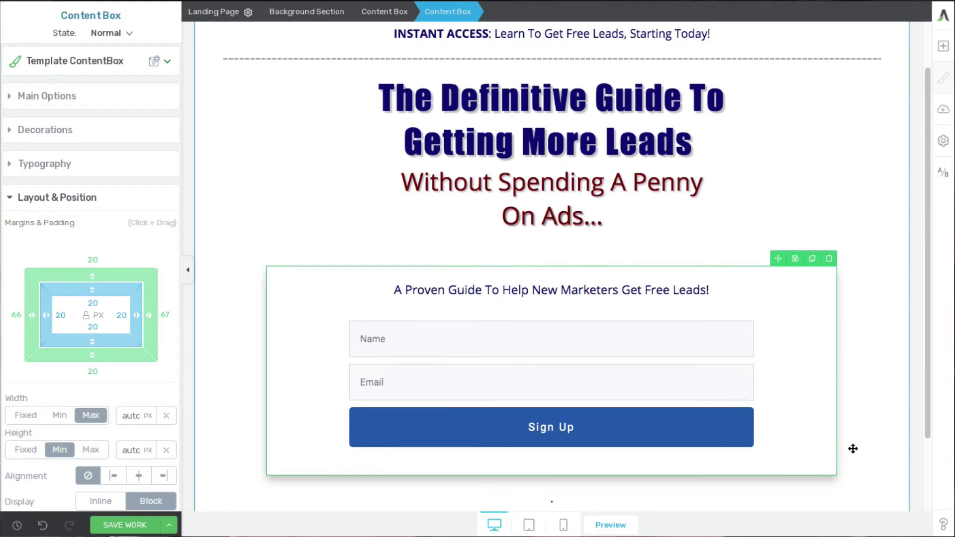
scroll(853, 448, up, 1)
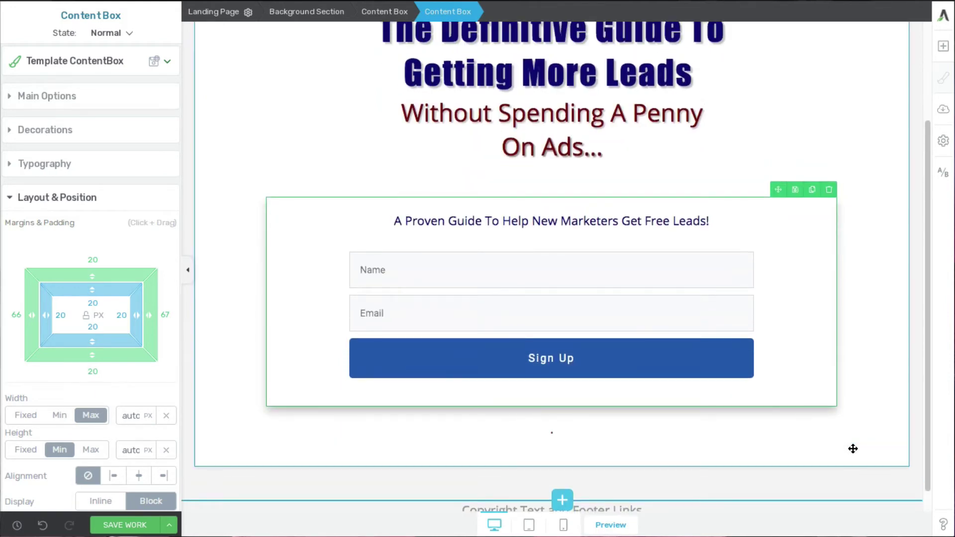
scroll(853, 449, up, 3)
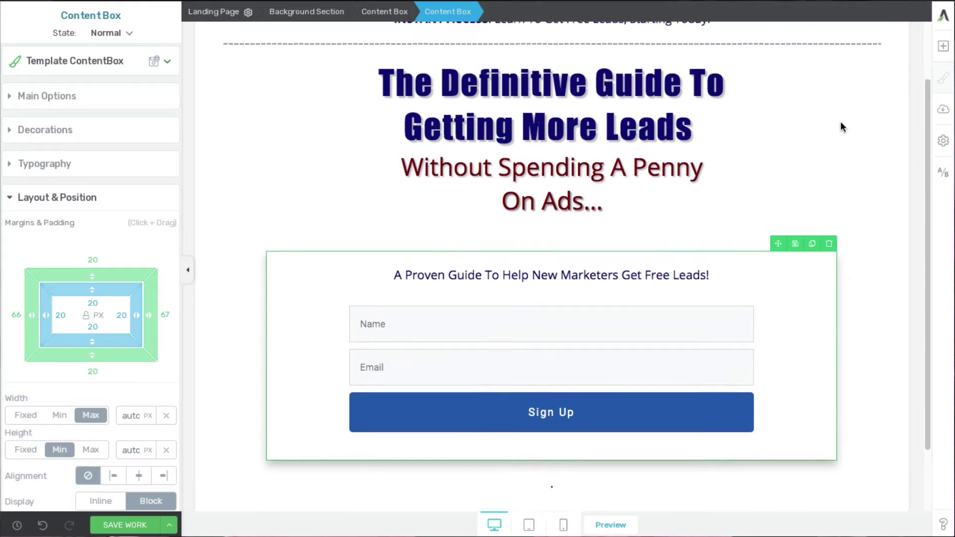
scroll(842, 127, down, 3)
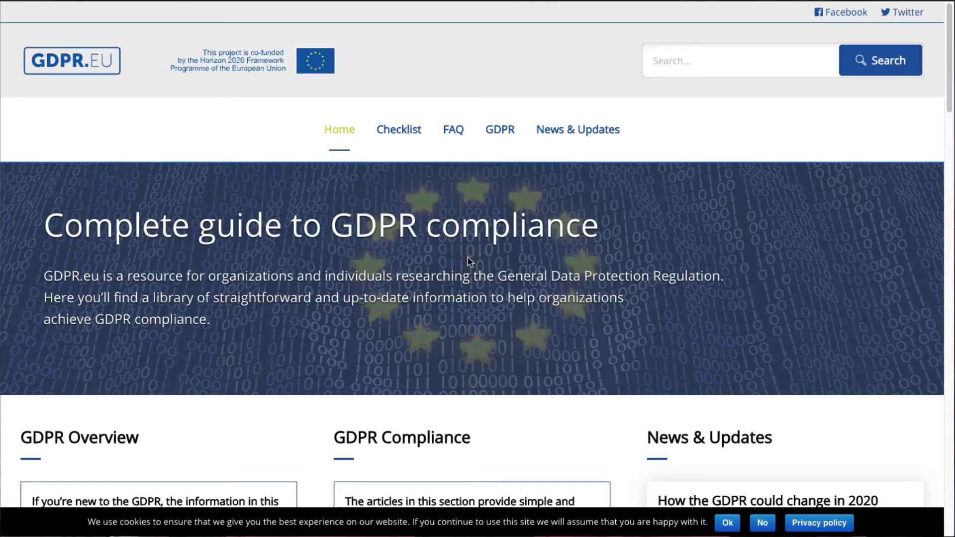
- Switch to the GDPR.eu website and skim the overview and compliance sections on its home page
scroll(441, 292, down, 5)
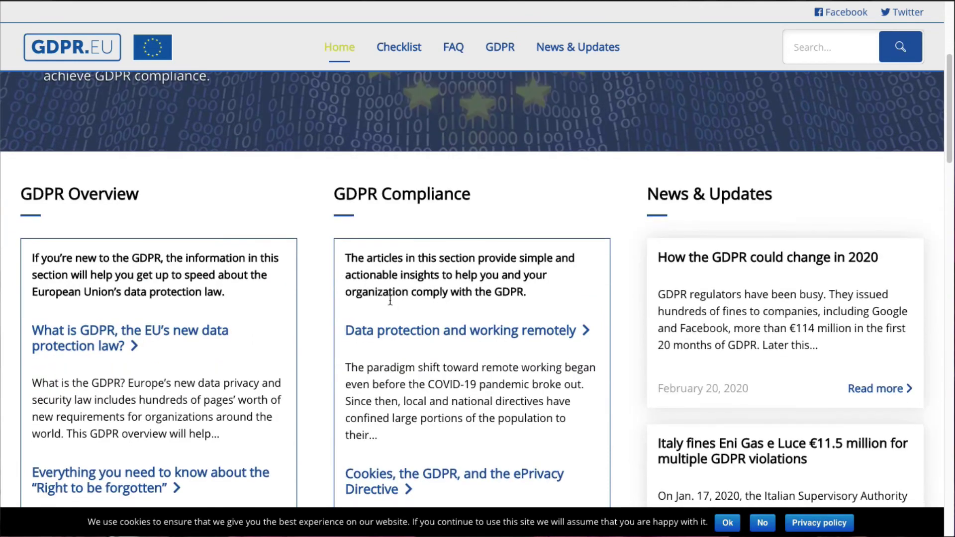
scroll(390, 300, down, 2)
scroll(390, 300, up, 8)
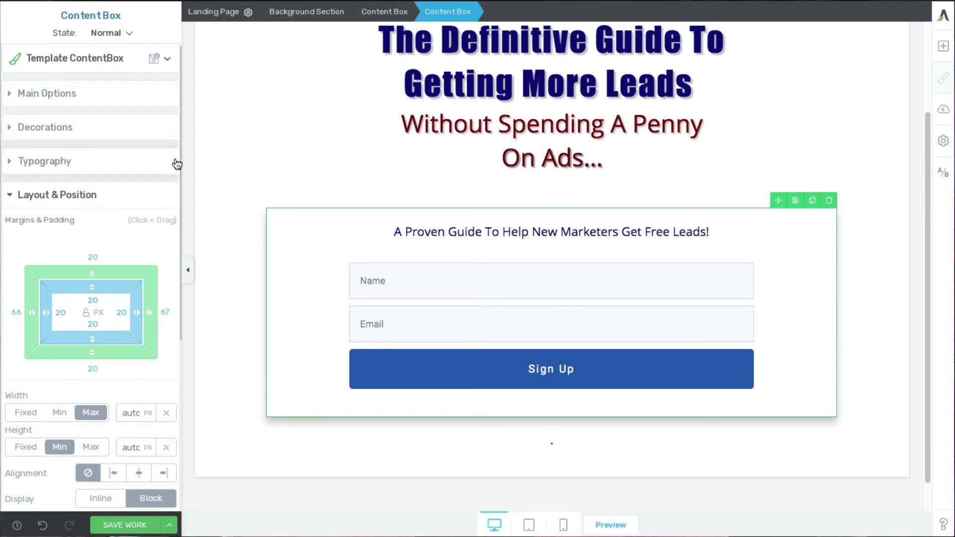
- Switch back to Thrive Architect and add a GDPR Checkbox field with its default name and value to the sign-up form
scroll(174, 157, down, 1)
scroll(175, 157, down, 3)
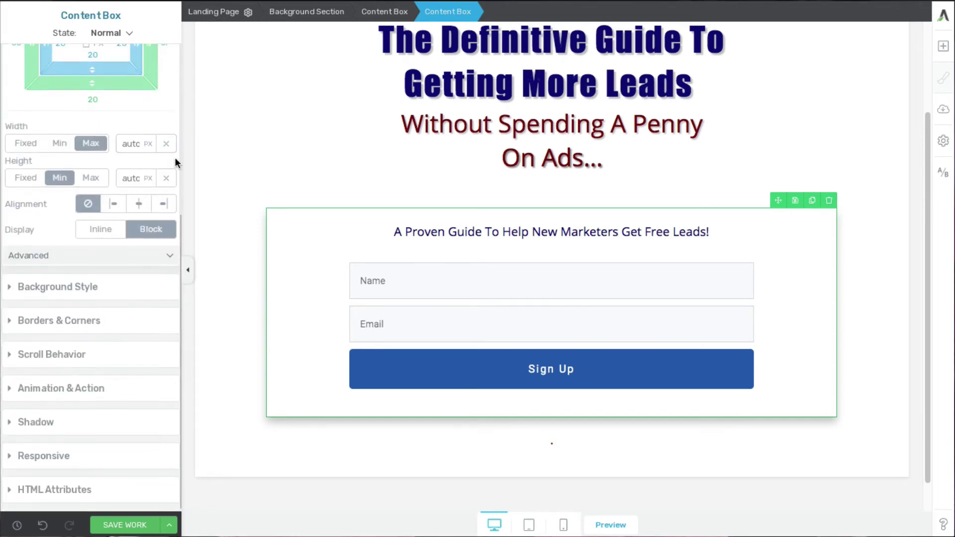
click(418, 318)
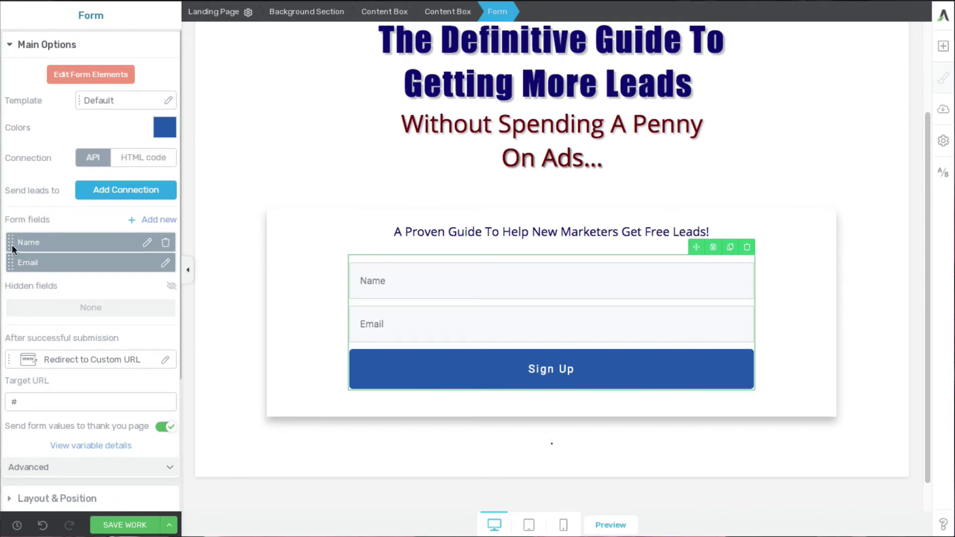
click(147, 225)
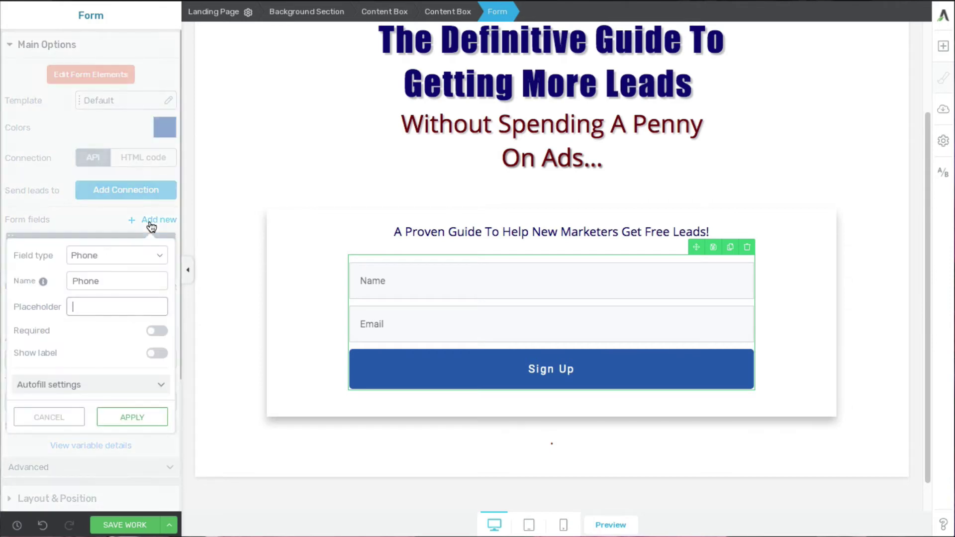
click(159, 256)
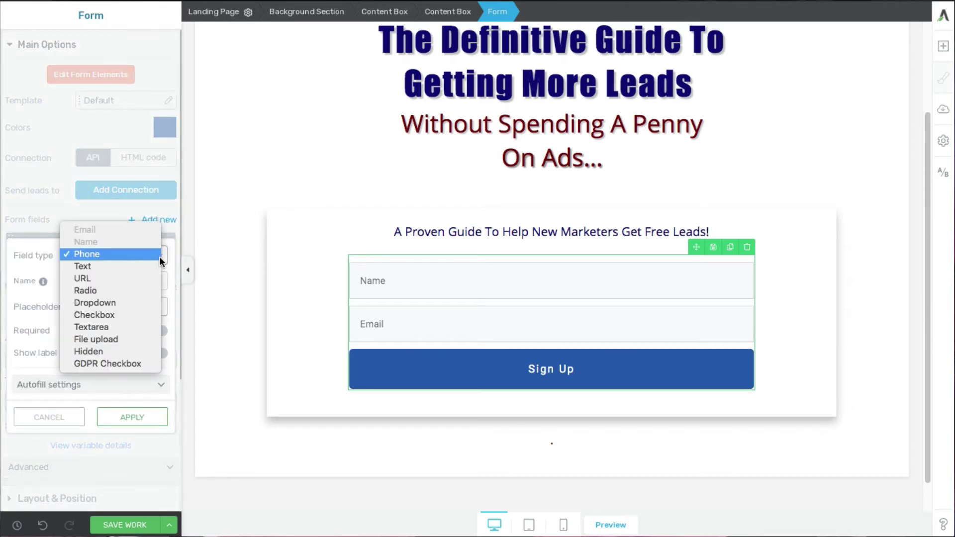
click(124, 364)
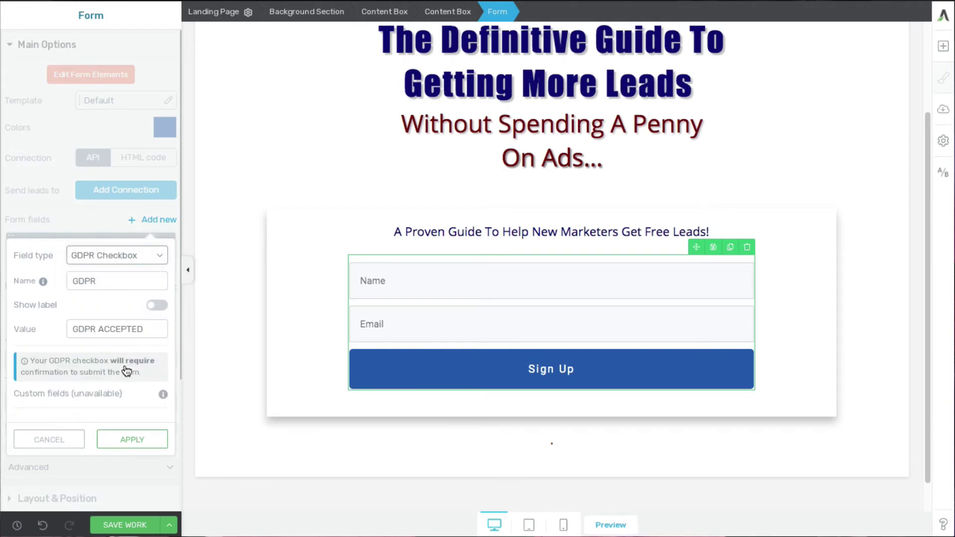
click(124, 440)
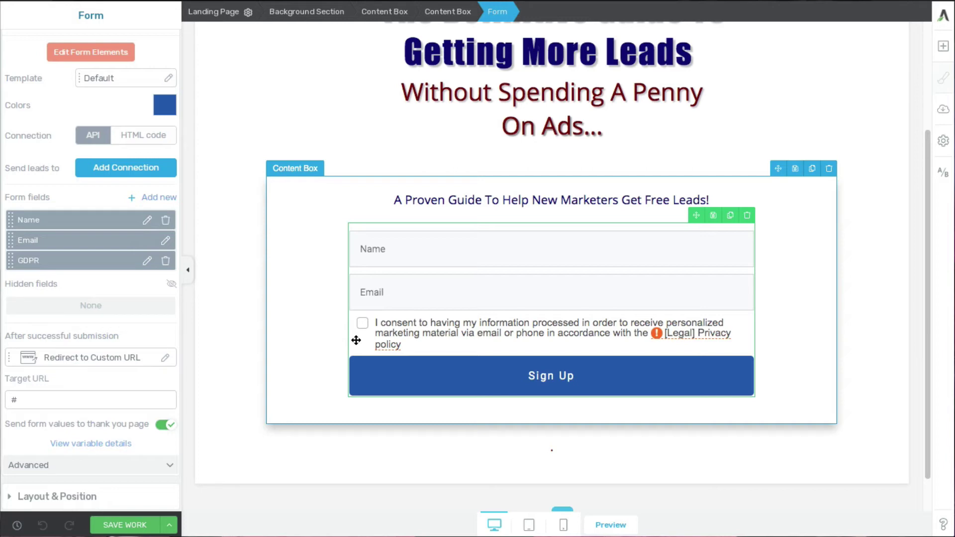
- Replace the form's consent checkbox text with "I agree to the Privacy Policy & I want to receive emails from Legitimate Affiliate Training"
click(229, 475)
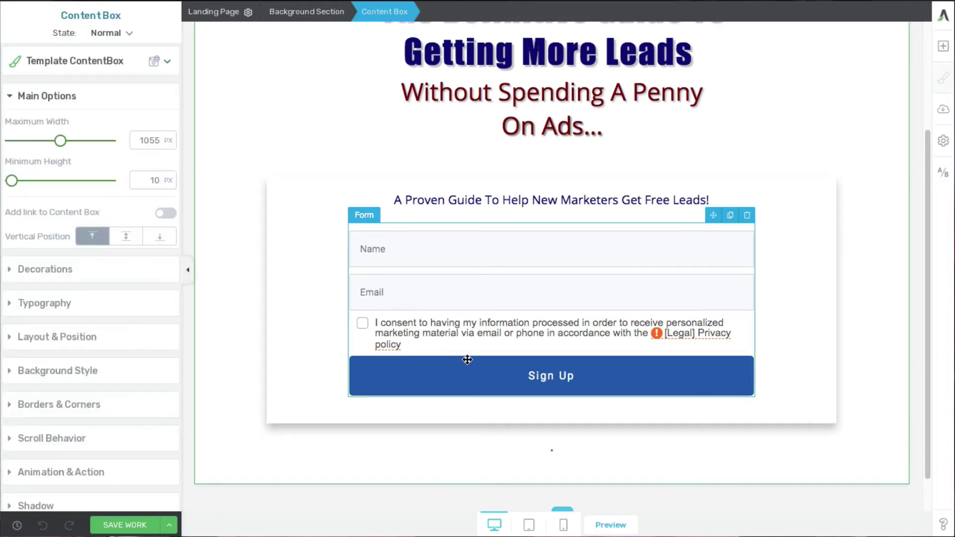
click(358, 300)
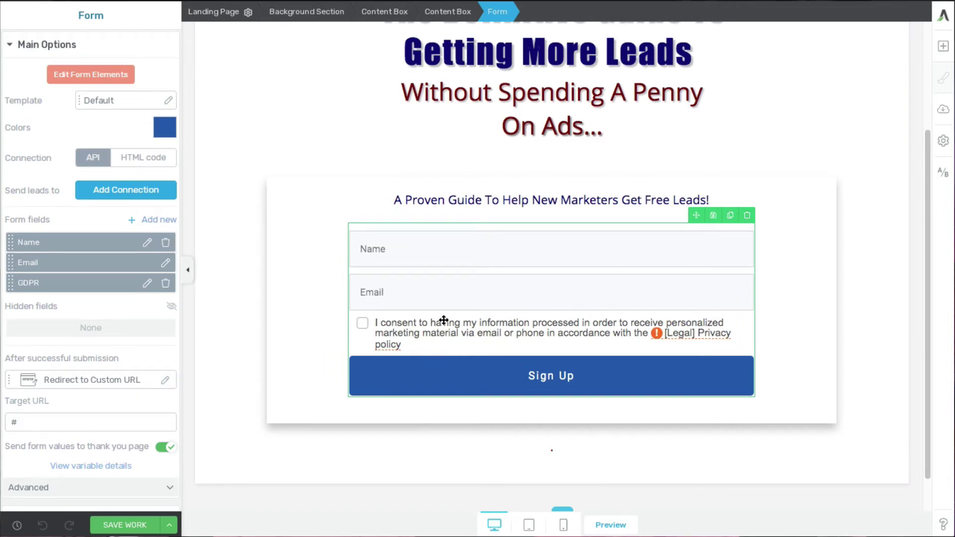
click(77, 76)
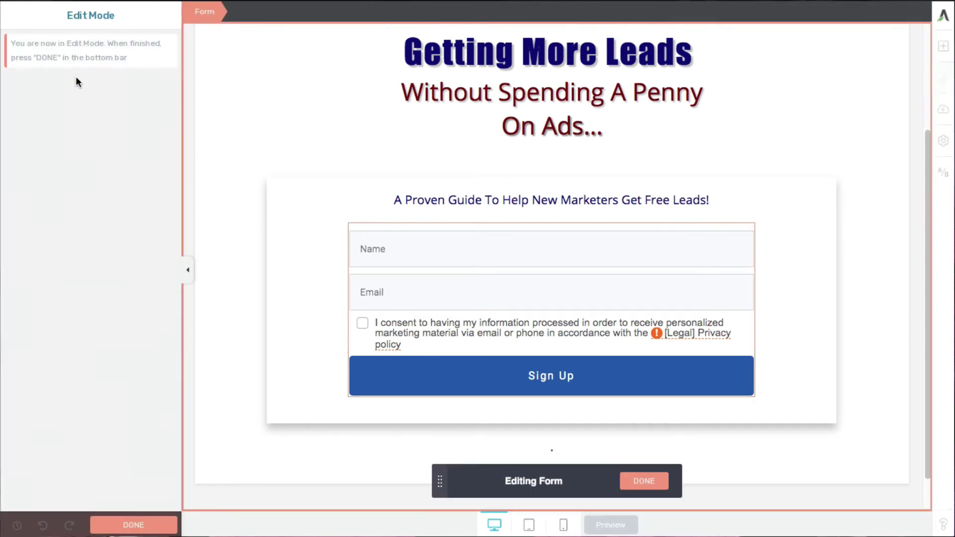
click(413, 339)
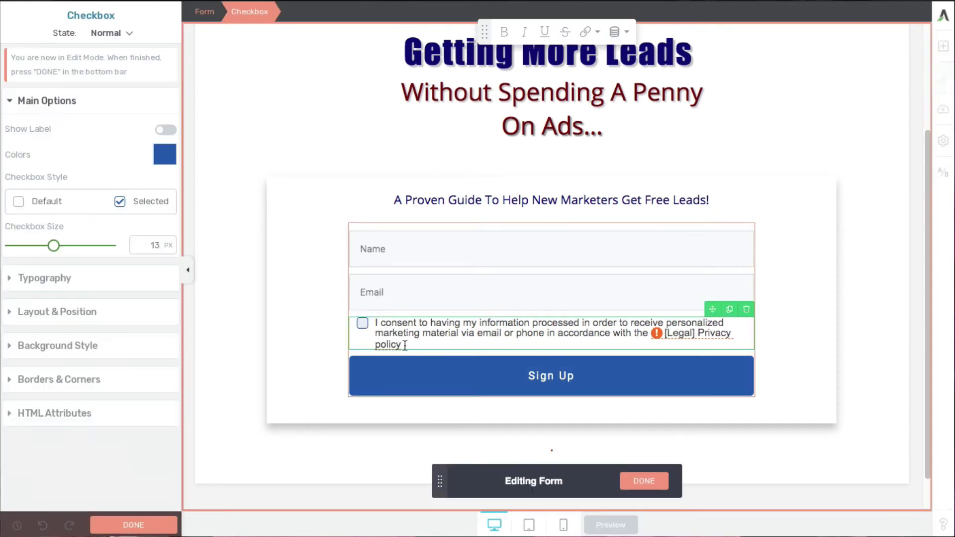
click(412, 336)
key(BackSpace)
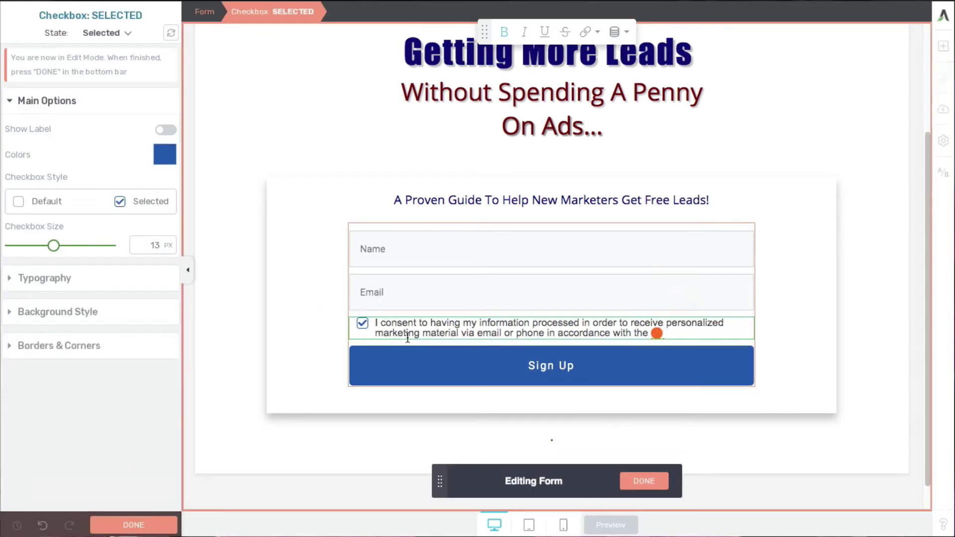
drag(374, 322, 656, 348)
key(BackSpace)
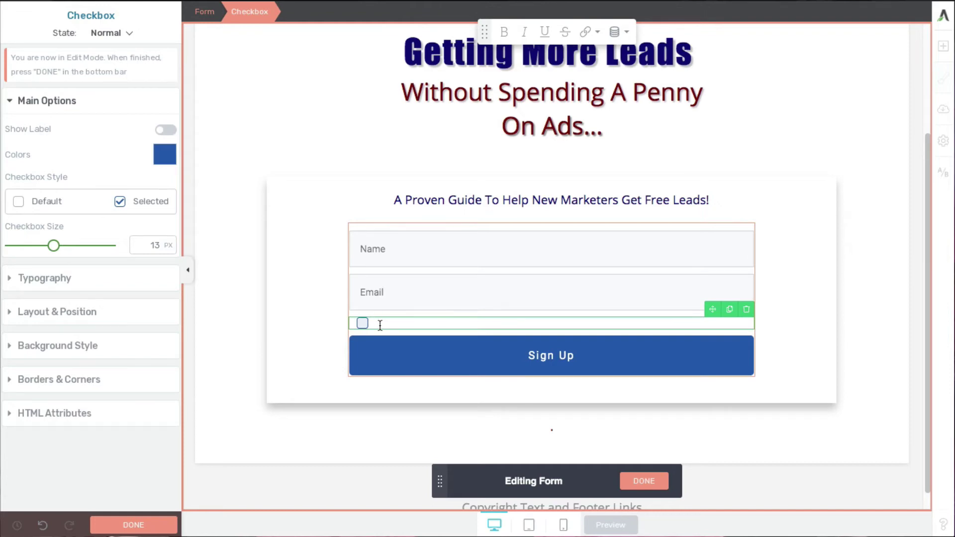
text(I agree to the Privacy Policy & I want to receive emails from Legitimate Affiliate Training)
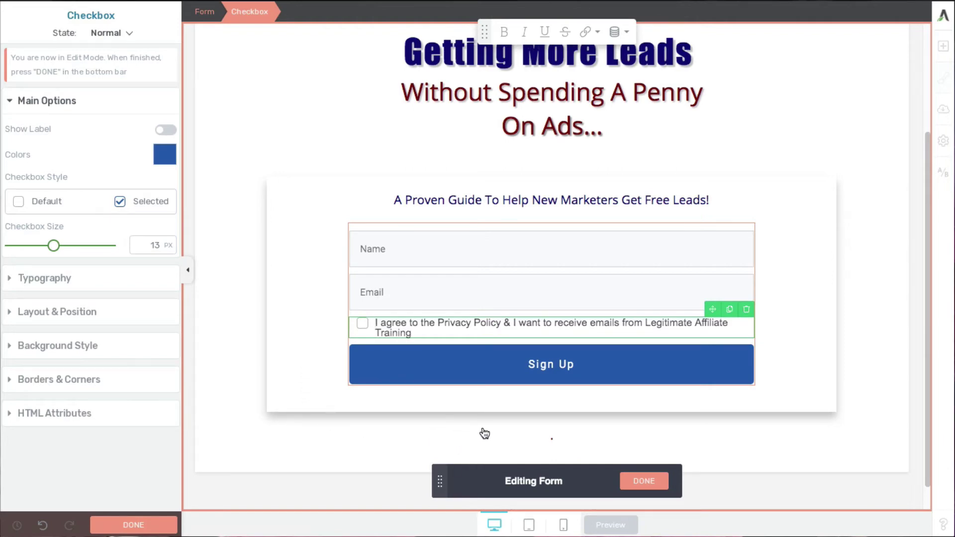
click(646, 481)
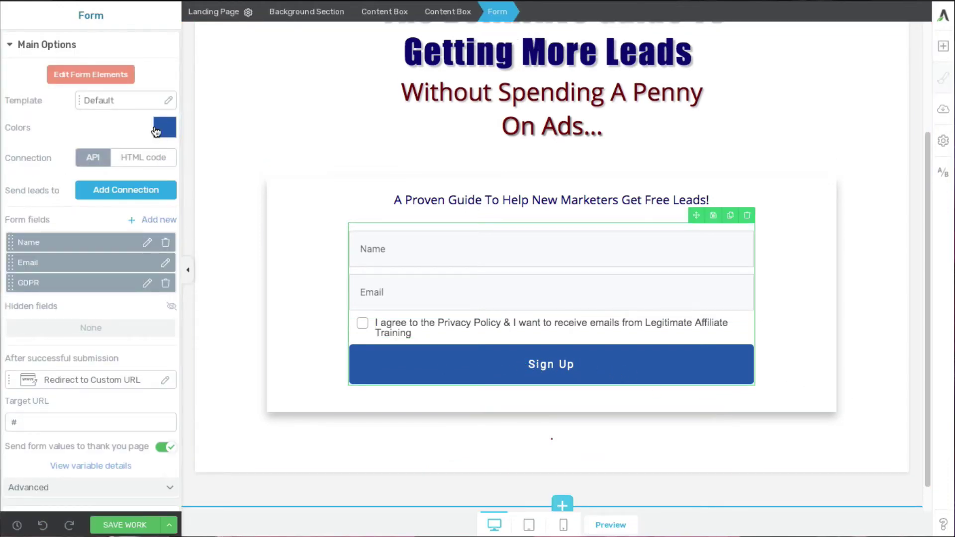
- Change the form's submit button text to "Send Me My Guide Now!" and set its font size to 25 px
click(88, 82)
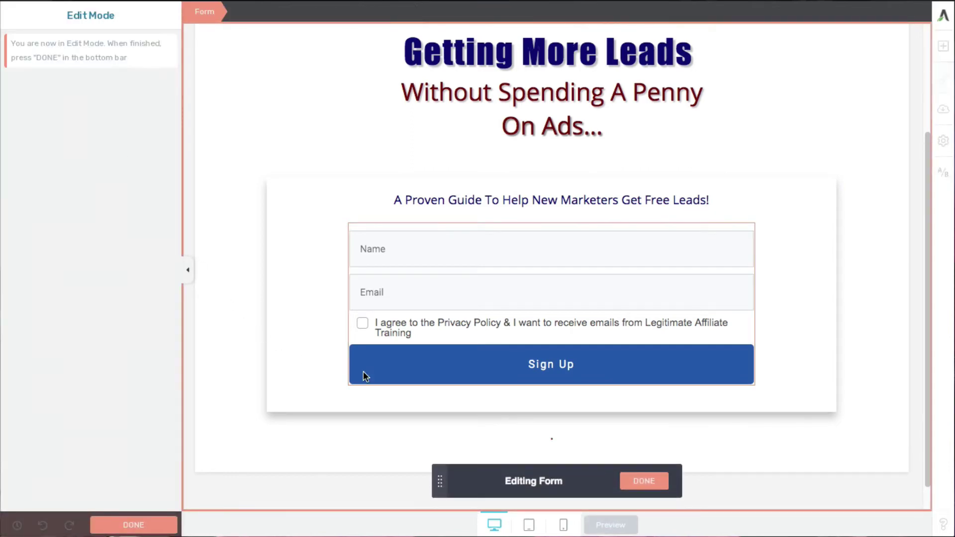
triple_click(531, 367)
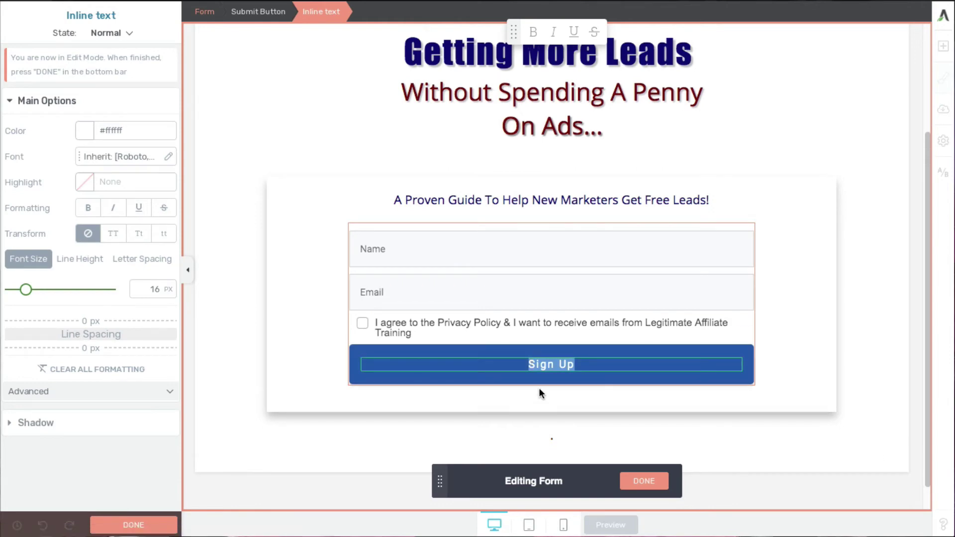
text(Send)
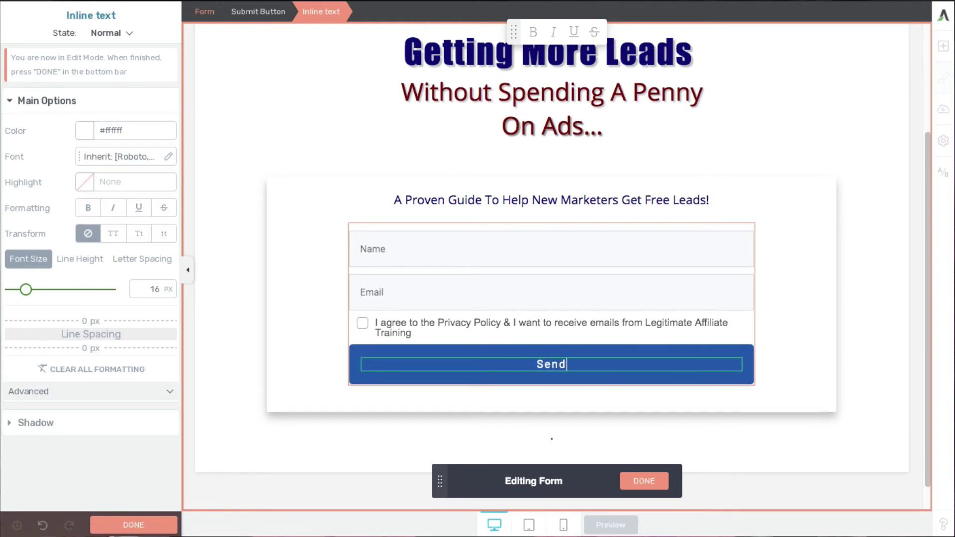
text( Me My g)
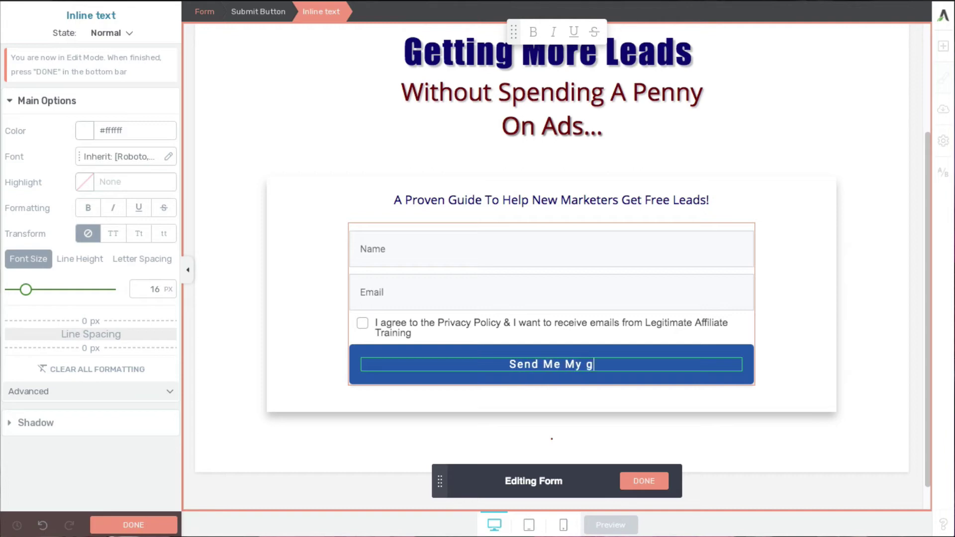
key(BackSpace)
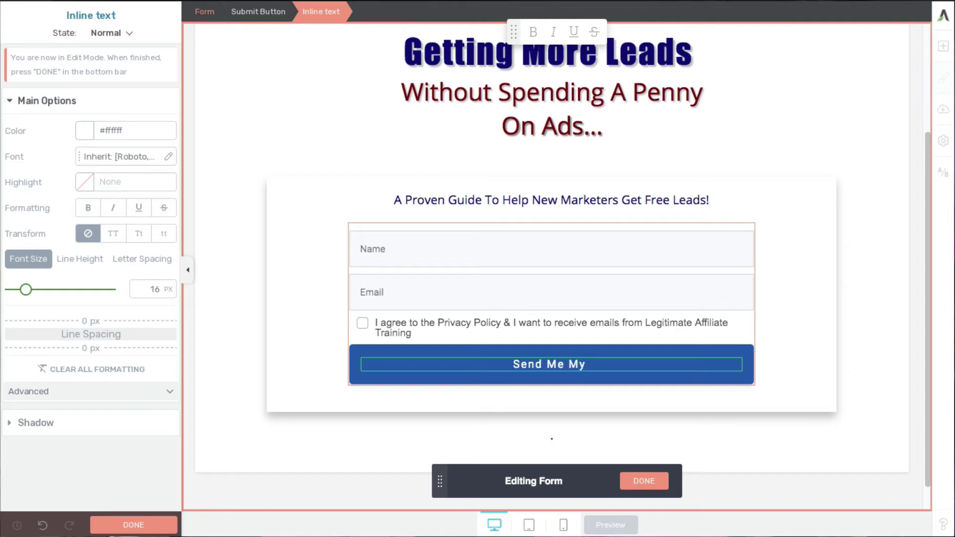
text(Guide N)
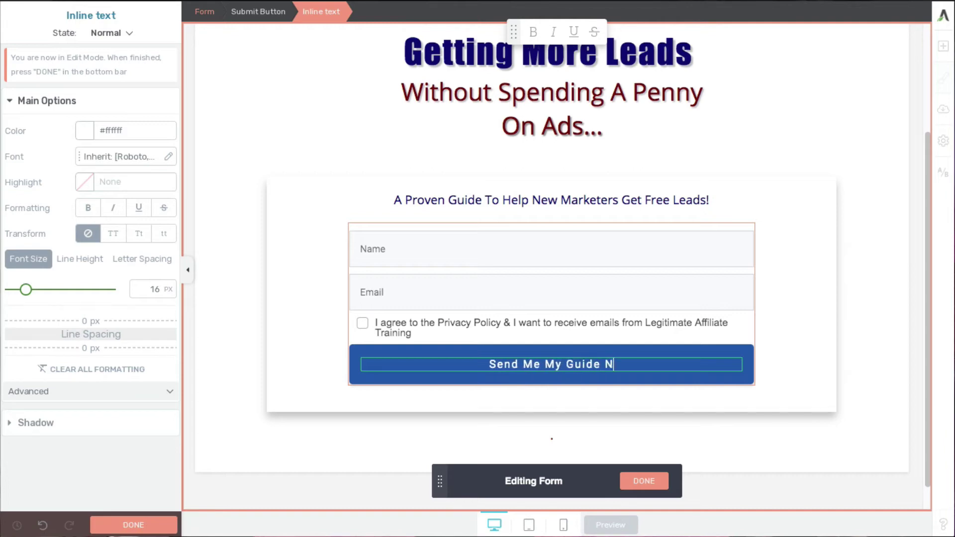
text(ow!)
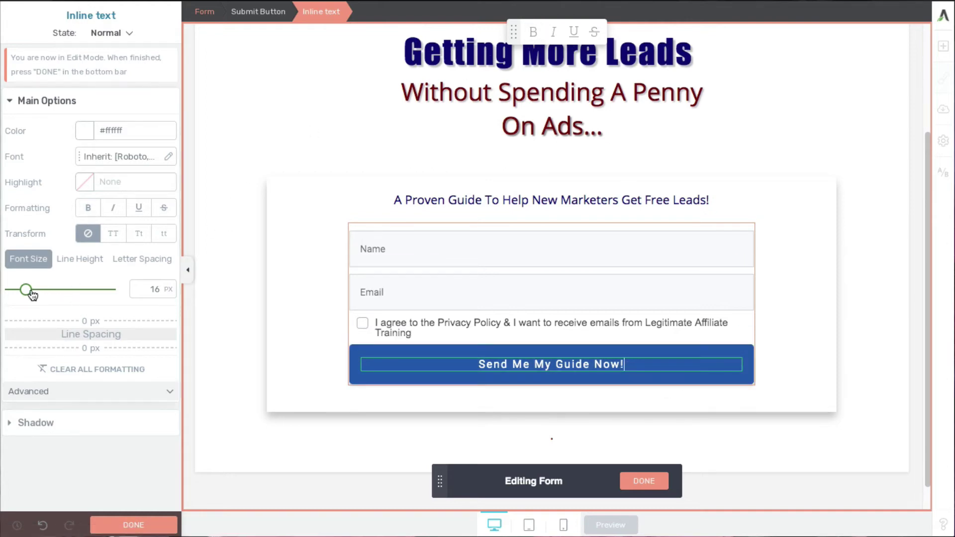
drag(26, 289, 35, 292)
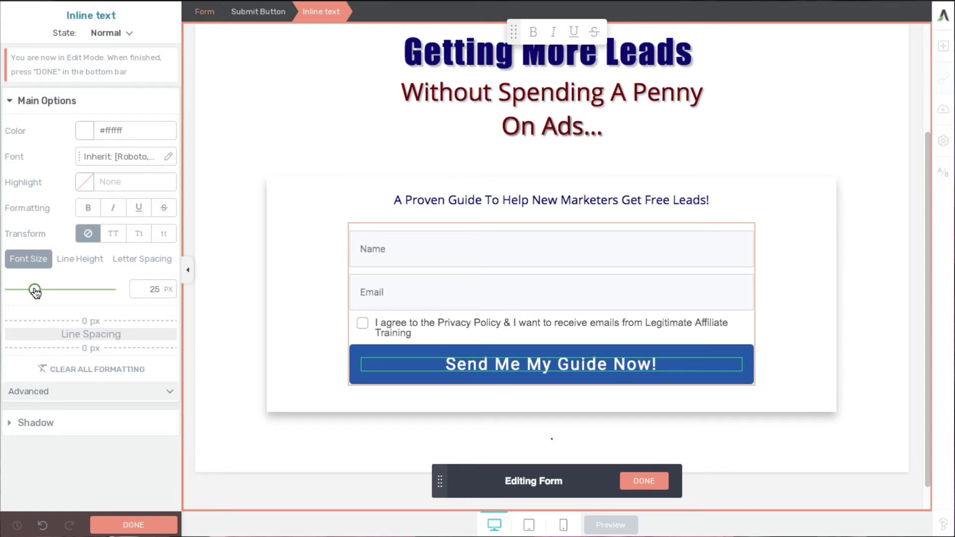
click(641, 481)
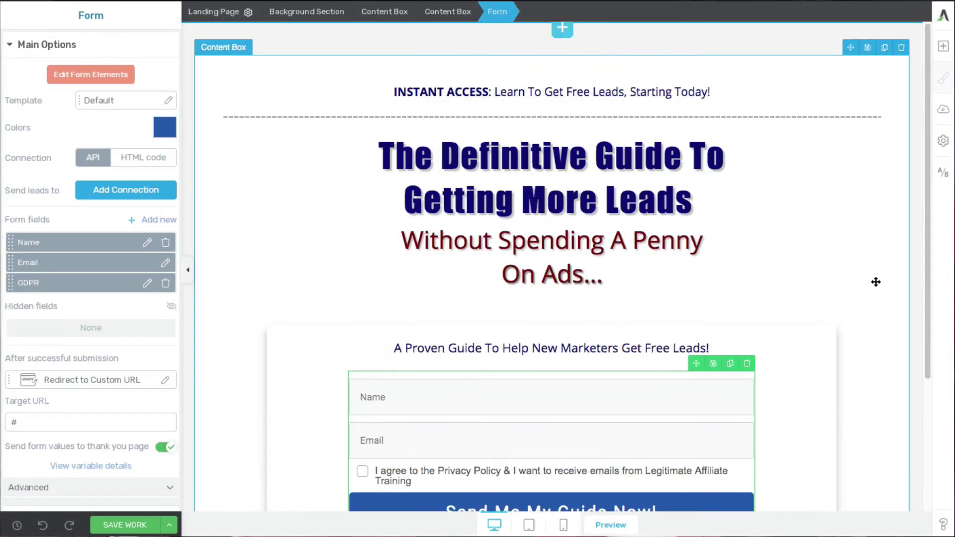
- Replace the footer's placeholder text with "Affiliate Disclosure - Terms and Conditions - Privacy Policy"
scroll(875, 282, down, 3)
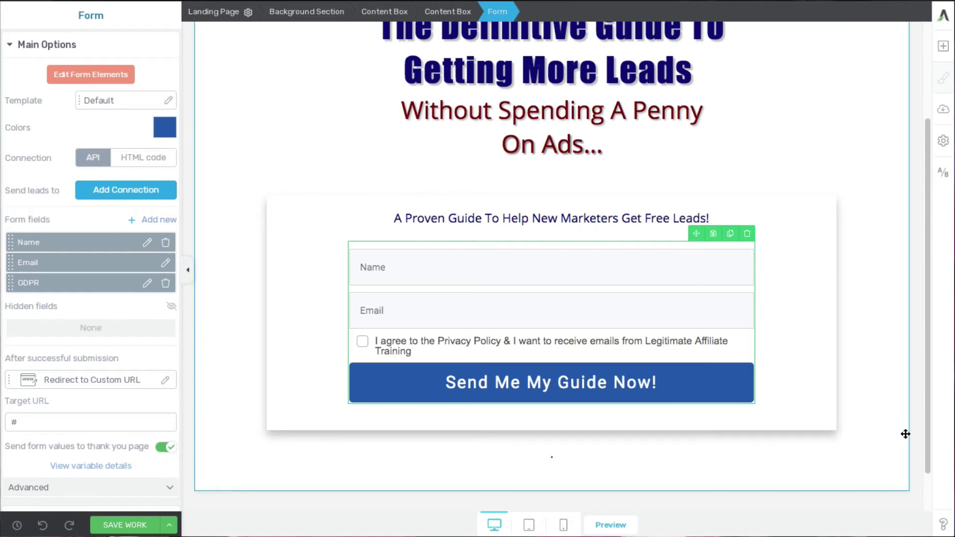
scroll(876, 348, down, 1)
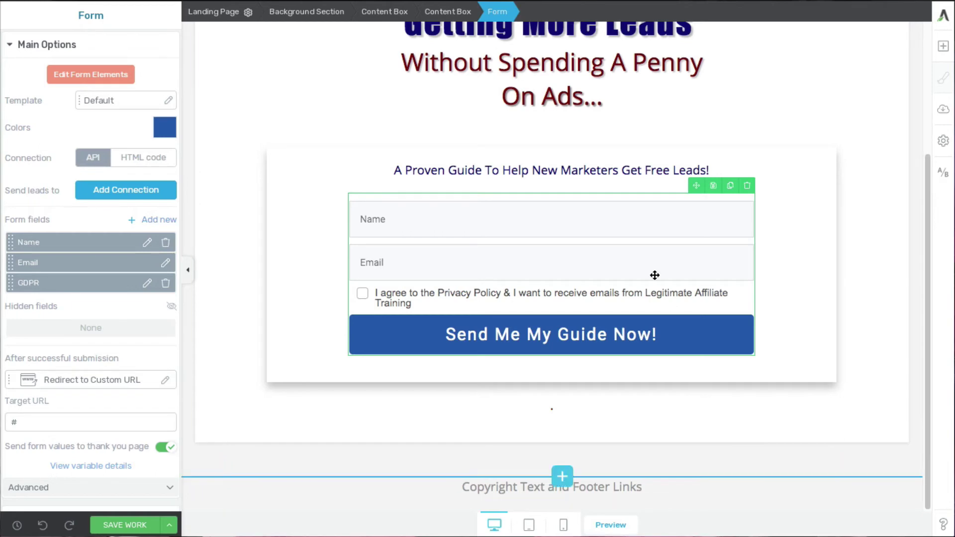
click(650, 488)
drag(647, 487, 445, 477)
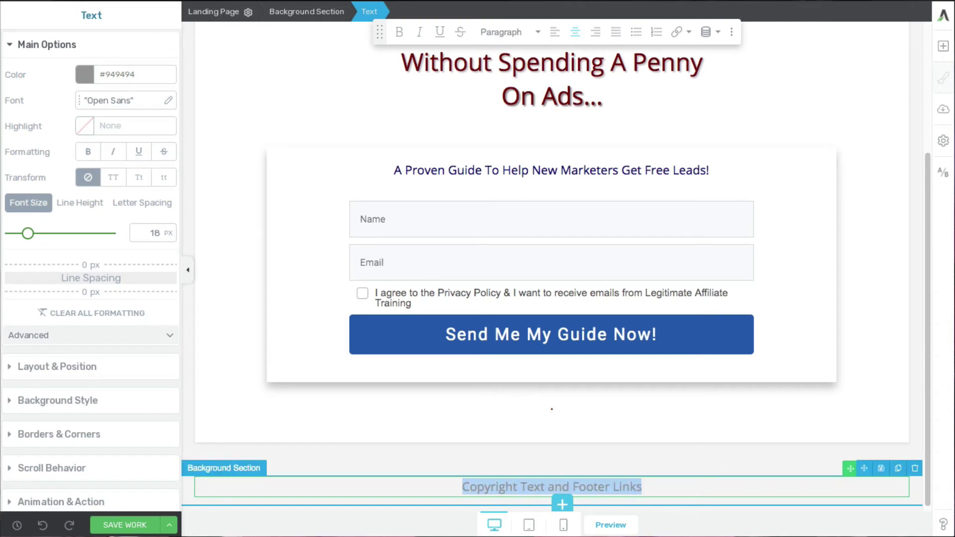
text(Affiliate Disclosure - Terms and Conditions - Privacy Policy)
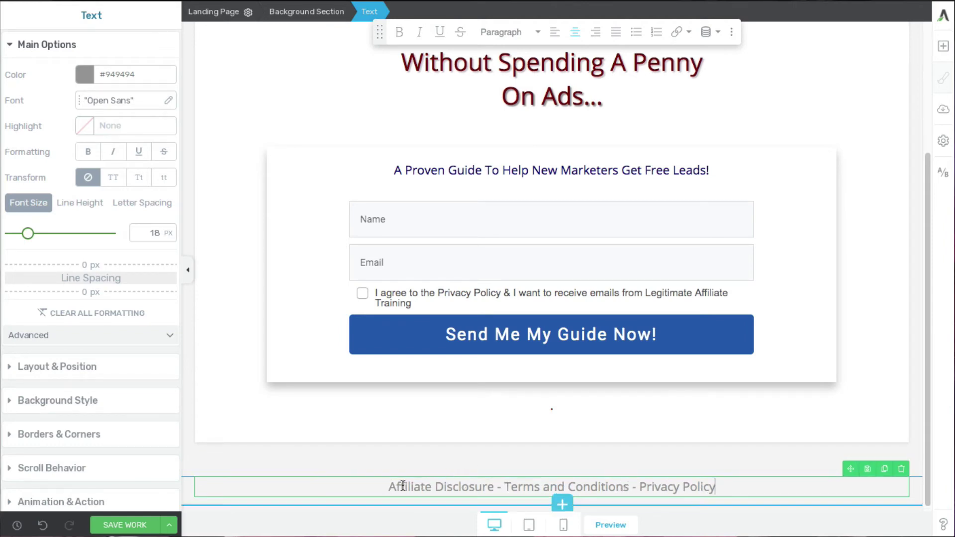
- Add a centered text element below the footer links reading "Copyright 2020 Legitimate Affiliate Training — All Rights Reserved"
drag(389, 487, 494, 487)
click(943, 46)
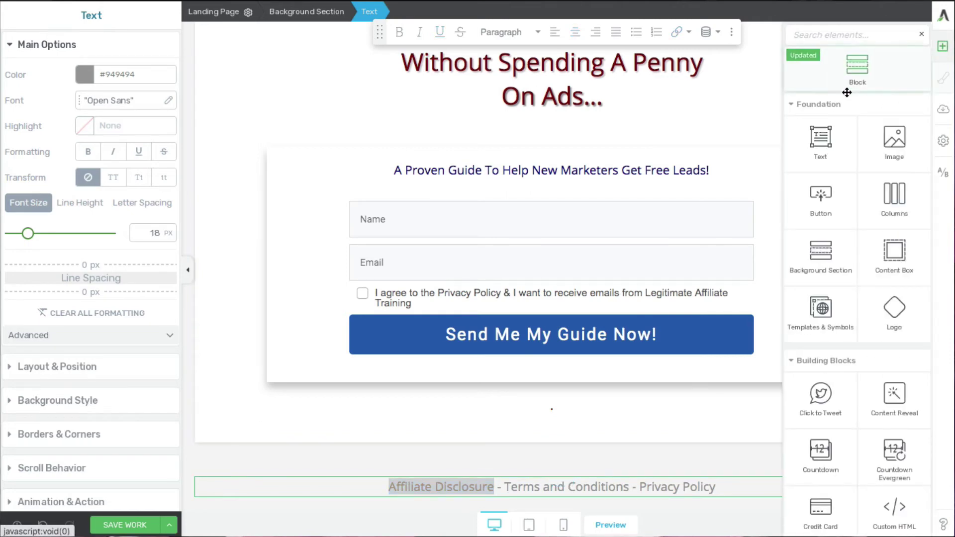
mouse_move(820, 139)
mouse_down()
mouse_move(661, 236)
mouse_move(471, 501)
mouse_up()
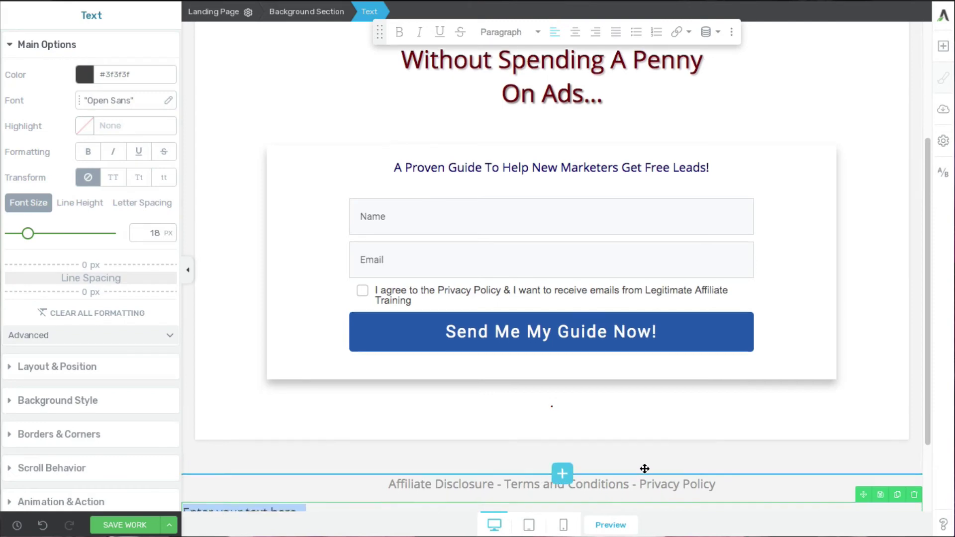
scroll(644, 467, down, 2)
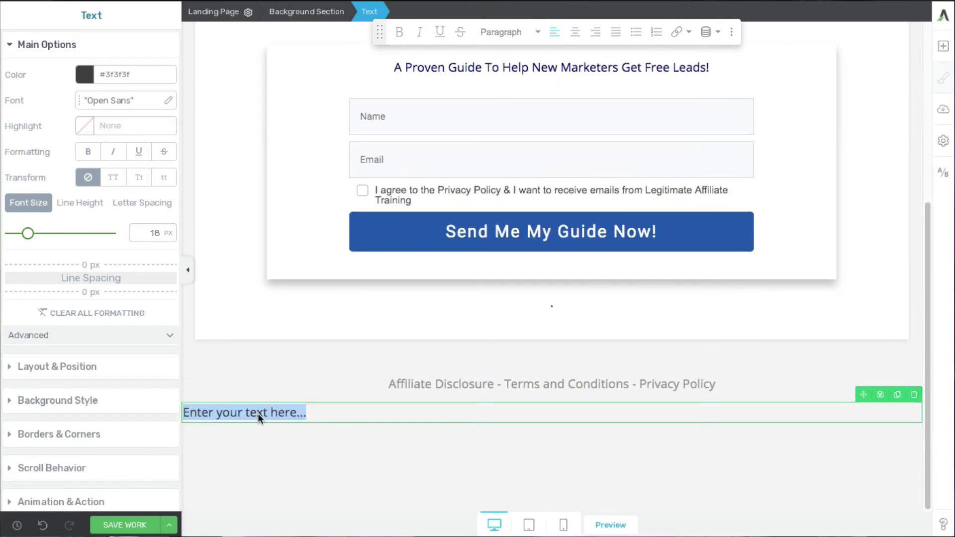
text(Copyright 2020 Legitimate Affiliate Training — All Rights Reserved)
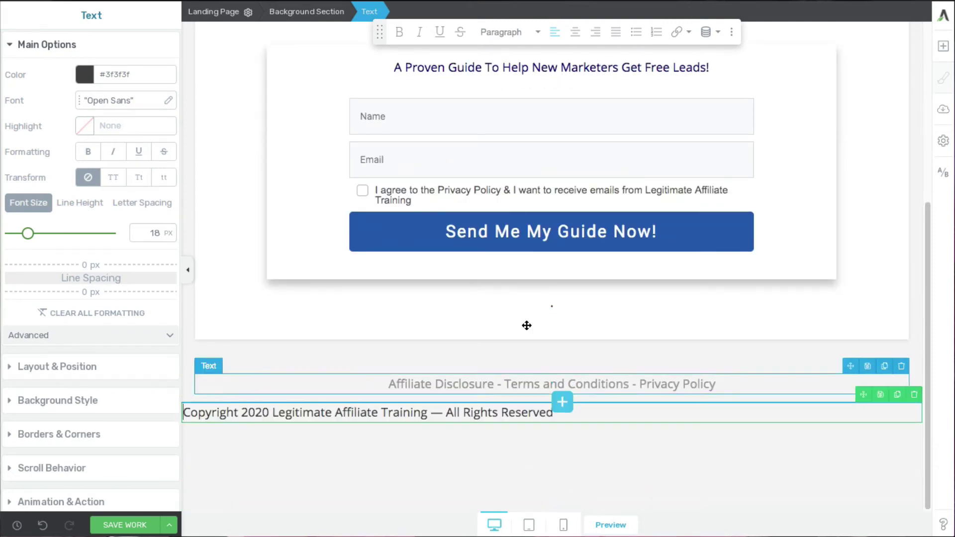
click(575, 32)
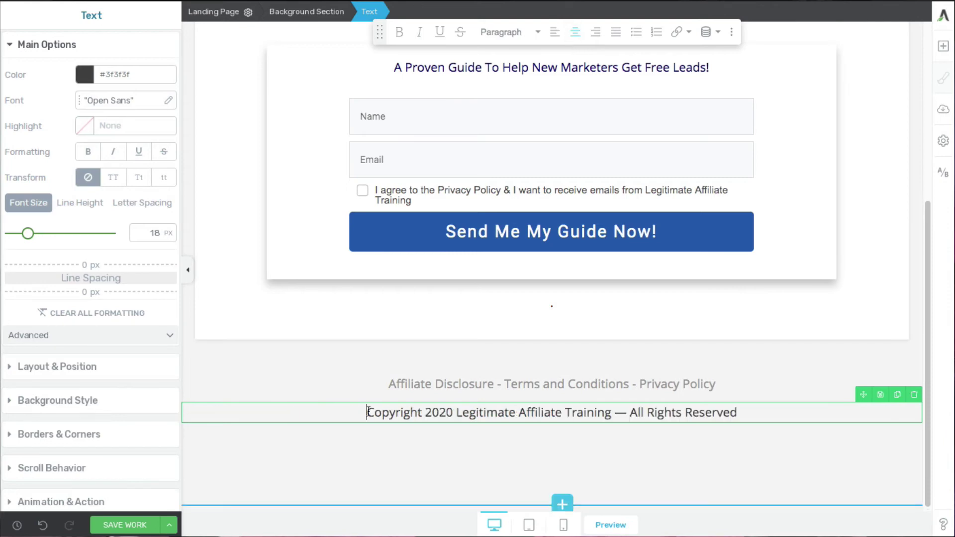
- Set the copyright line's text color to the saved grey #666464
drag(366, 412, 654, 427)
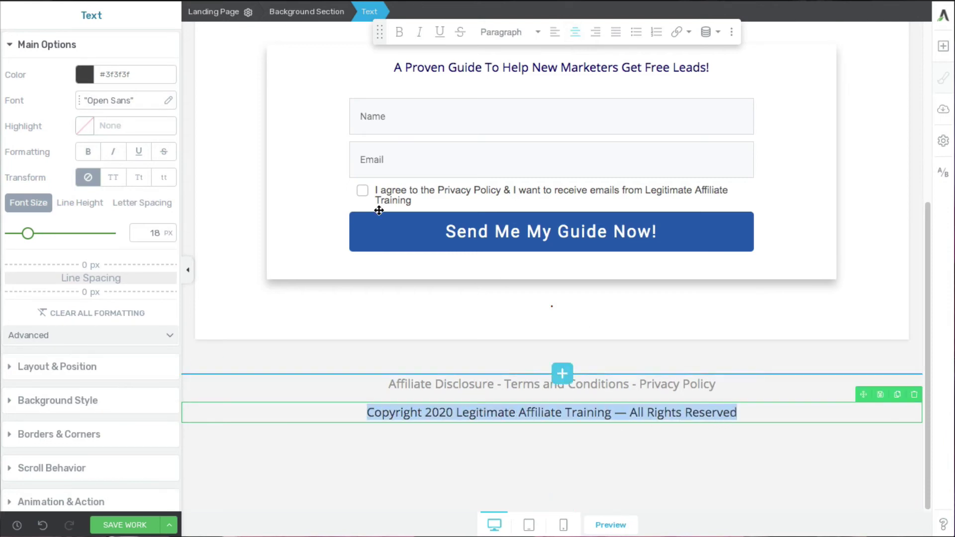
click(85, 75)
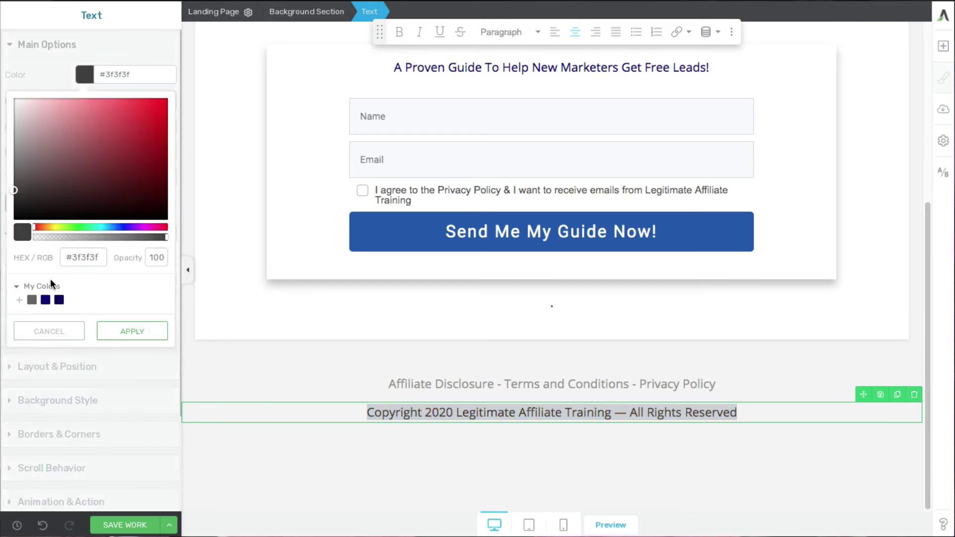
click(32, 300)
click(149, 370)
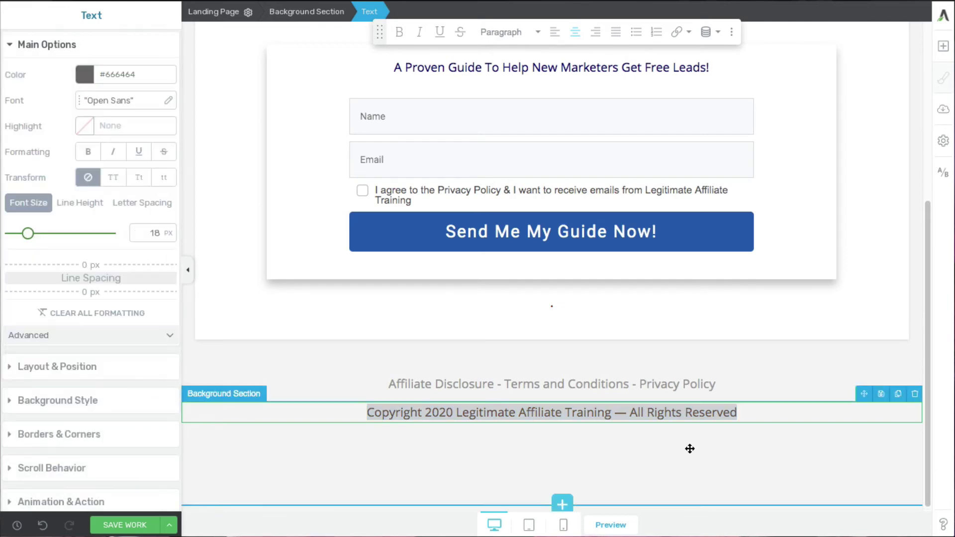
- Apply the saved grey #666464 to the footer line with the disclosure, terms and privacy policy text
click(733, 386)
drag(733, 386, 371, 356)
click(86, 83)
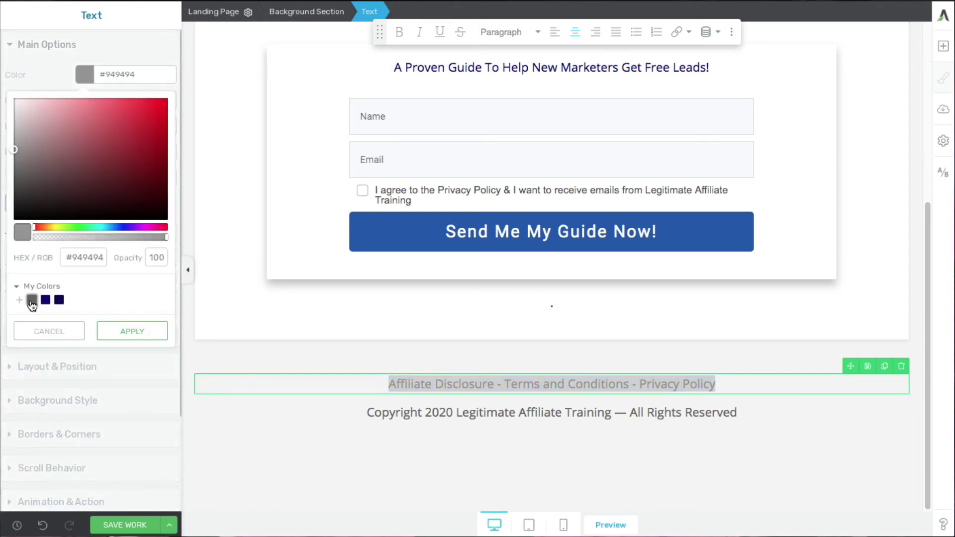
click(32, 300)
click(137, 368)
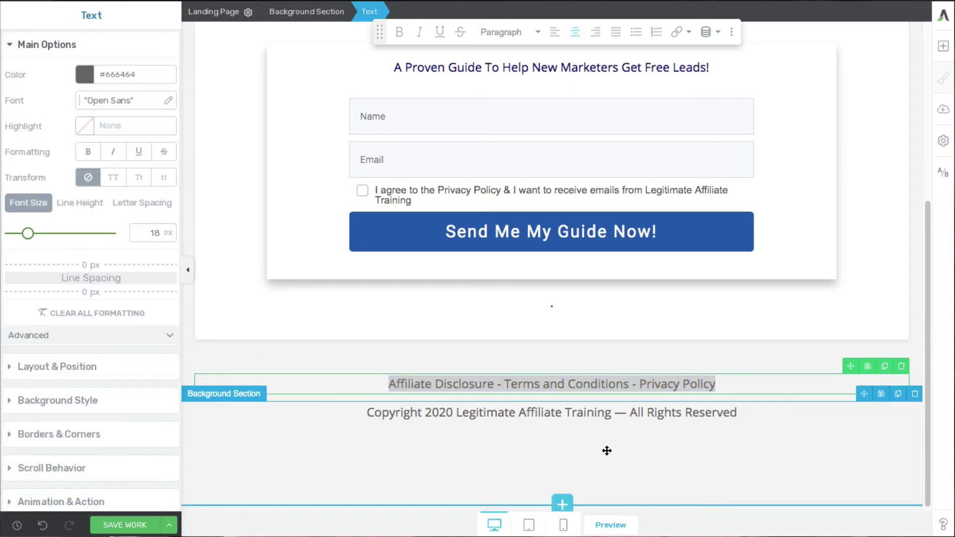
click(876, 267)
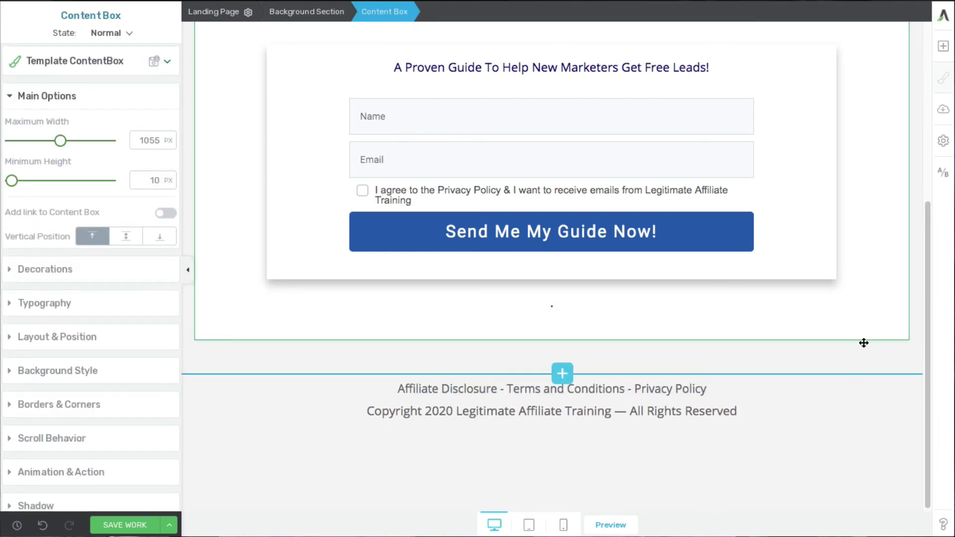
- Check the page from the headlines to the footer and save the work
scroll(846, 379, up, 1)
scroll(845, 379, up, 5)
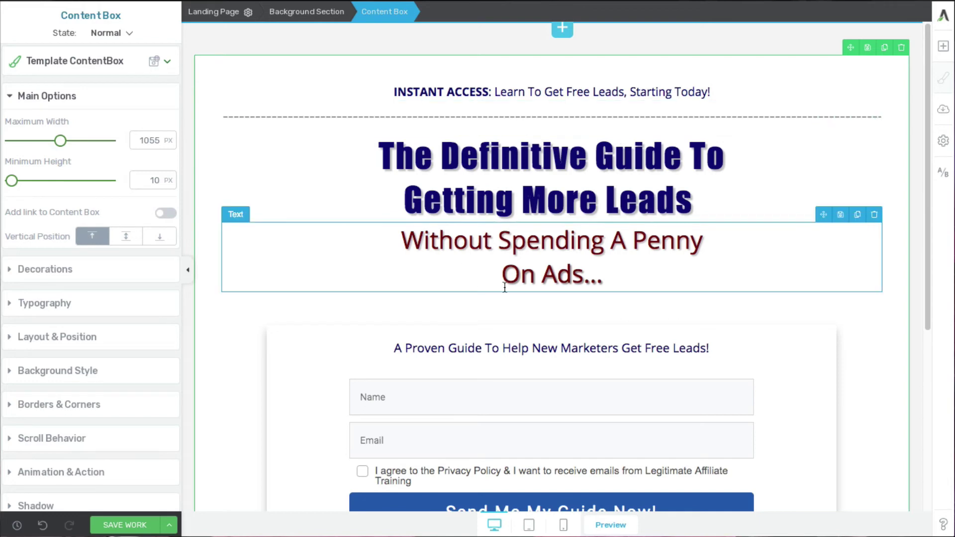
scroll(856, 400, down, 3)
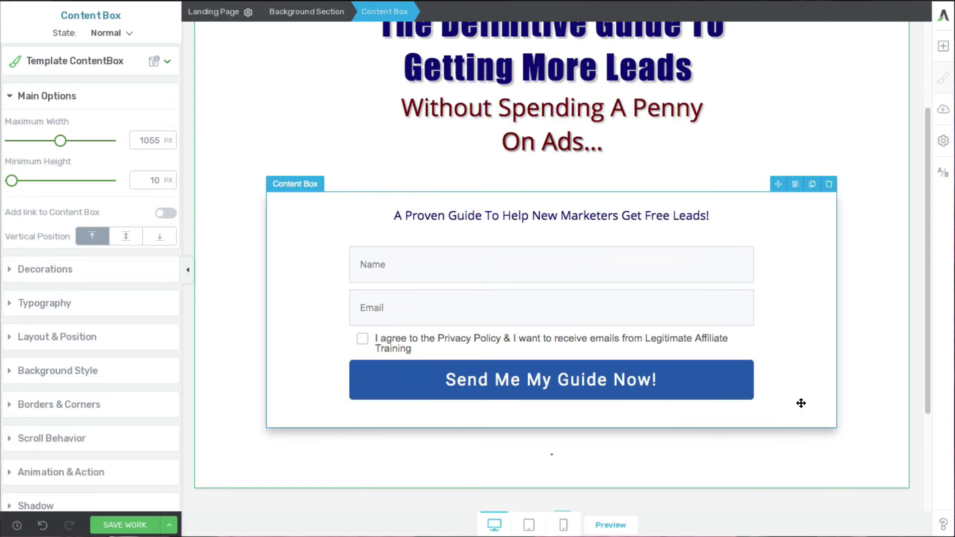
scroll(801, 403, down, 2)
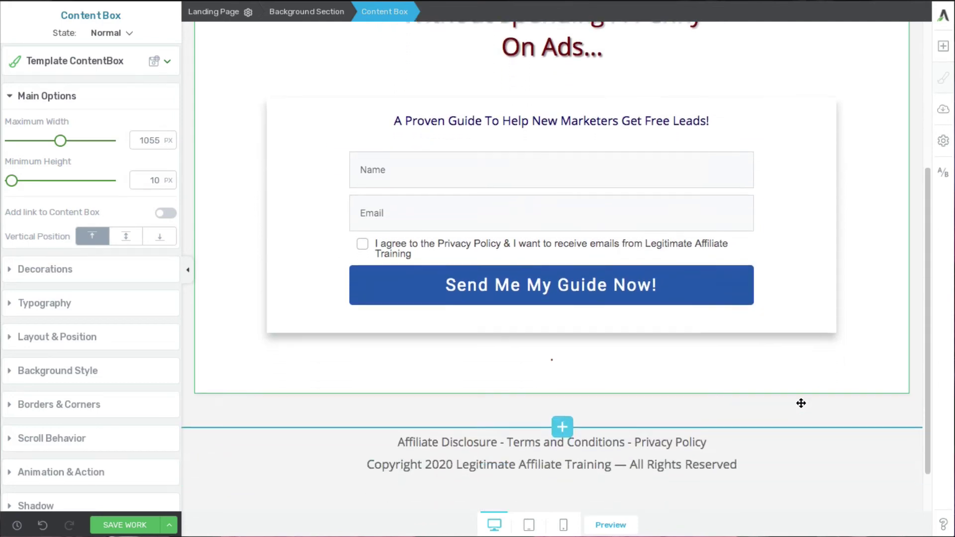
scroll(801, 403, down, 1)
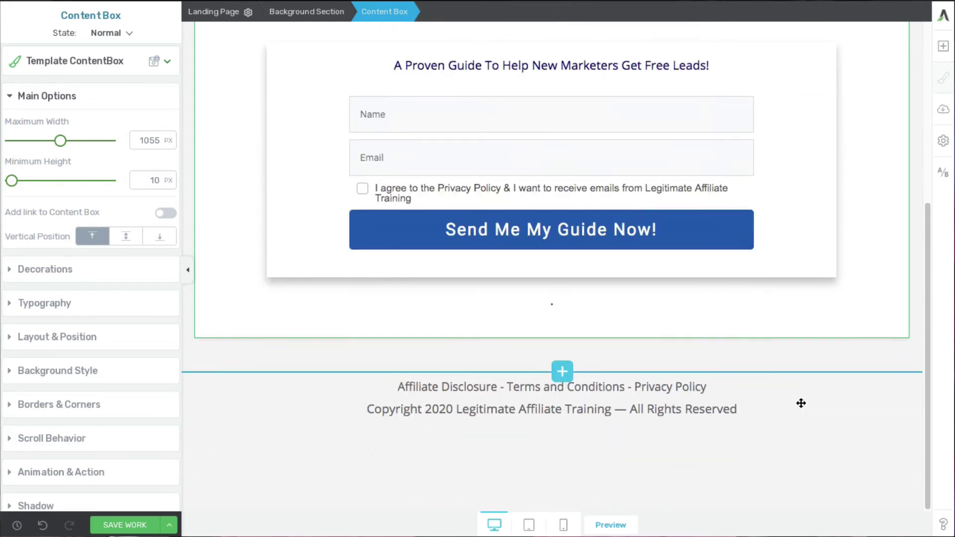
click(116, 526)
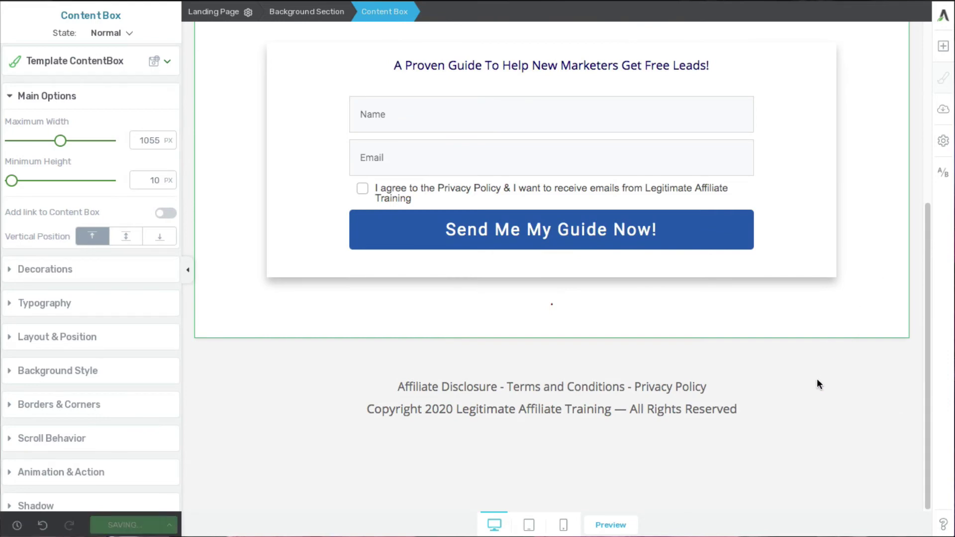
- Examine the page layout in desktop view and in tablet view, from the headlines to the footer
scroll(817, 380, up, 1)
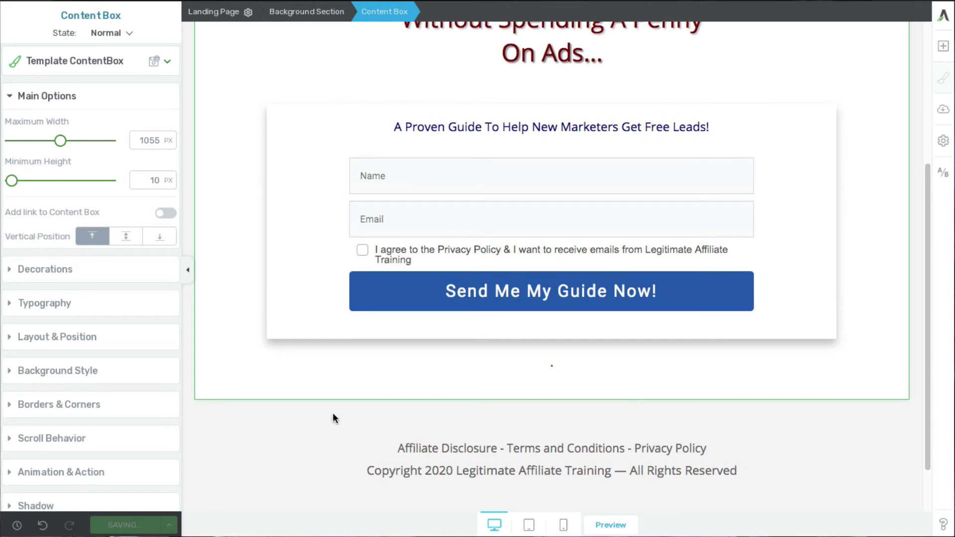
scroll(286, 416, up, 1)
scroll(285, 416, down, 1)
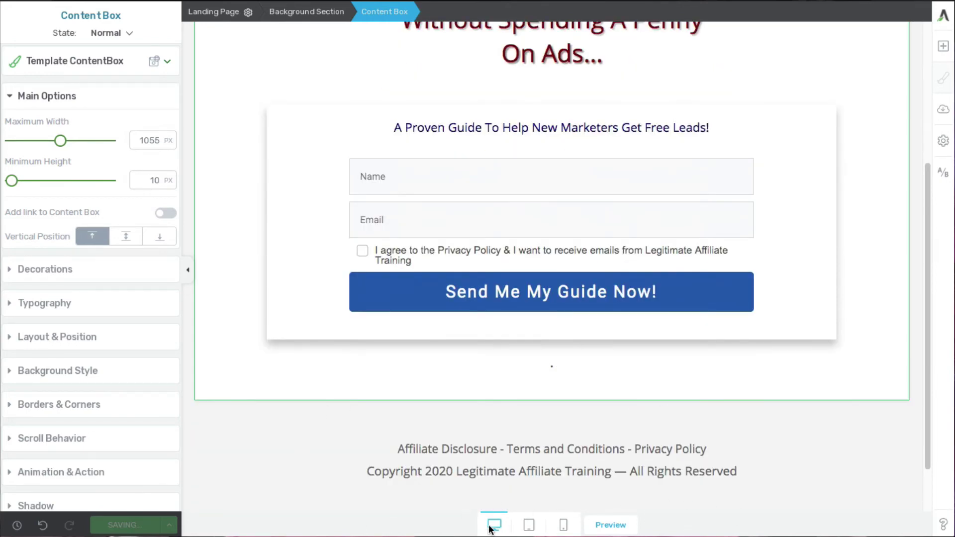
scroll(819, 471, up, 2)
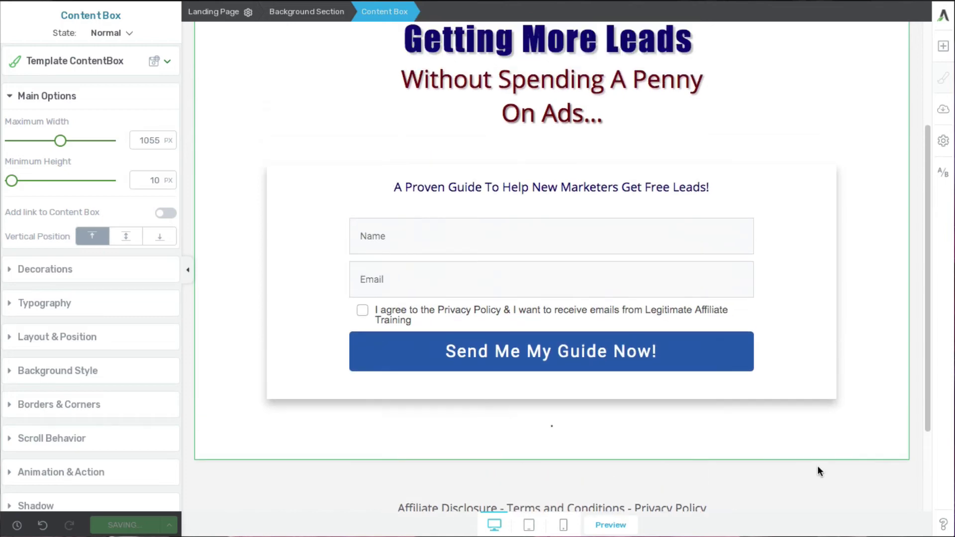
scroll(820, 472, up, 2)
scroll(820, 471, down, 2)
click(520, 526)
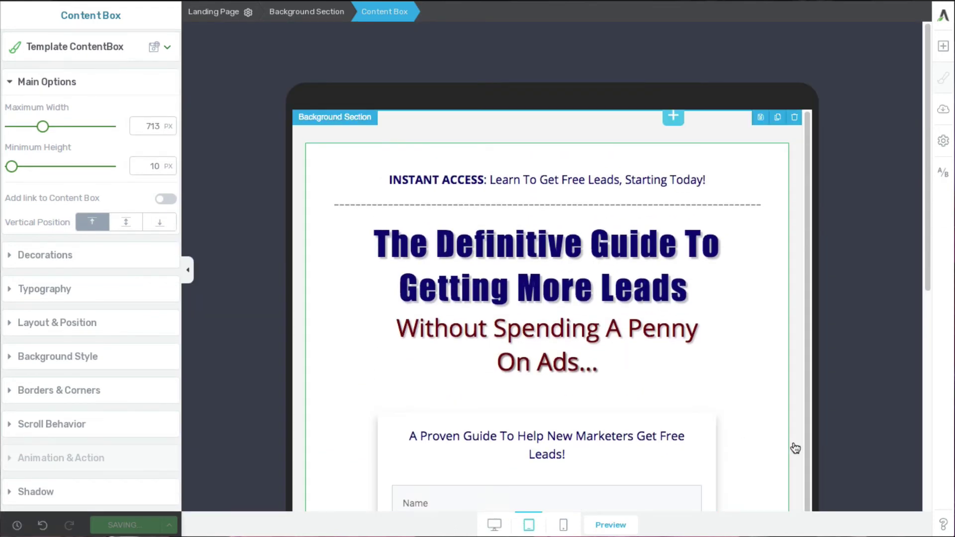
scroll(784, 454, down, 2)
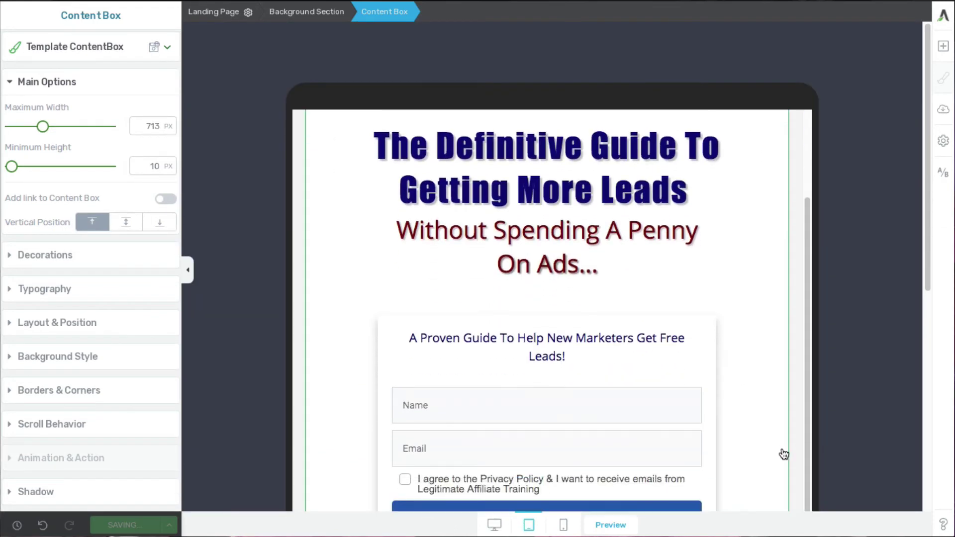
scroll(866, 439, down, 5)
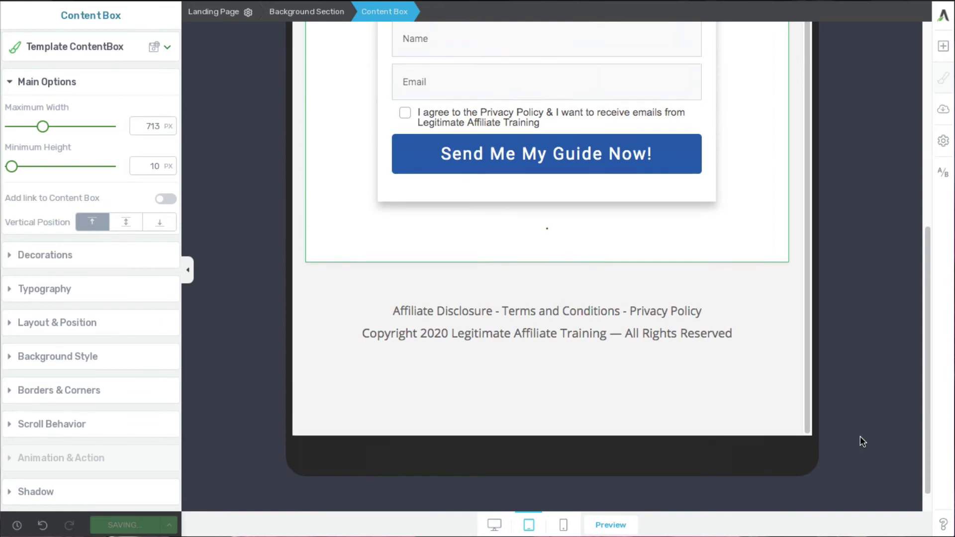
scroll(863, 442, up, 5)
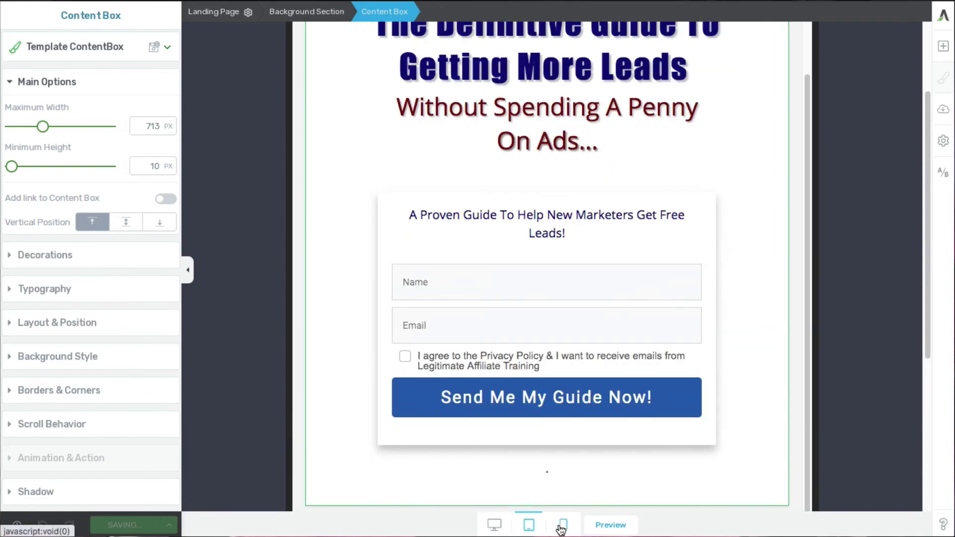
- Switch to the mobile view and examine how the headlines and the opt-in form fit the phone width
click(562, 526)
scroll(787, 288, up, 3)
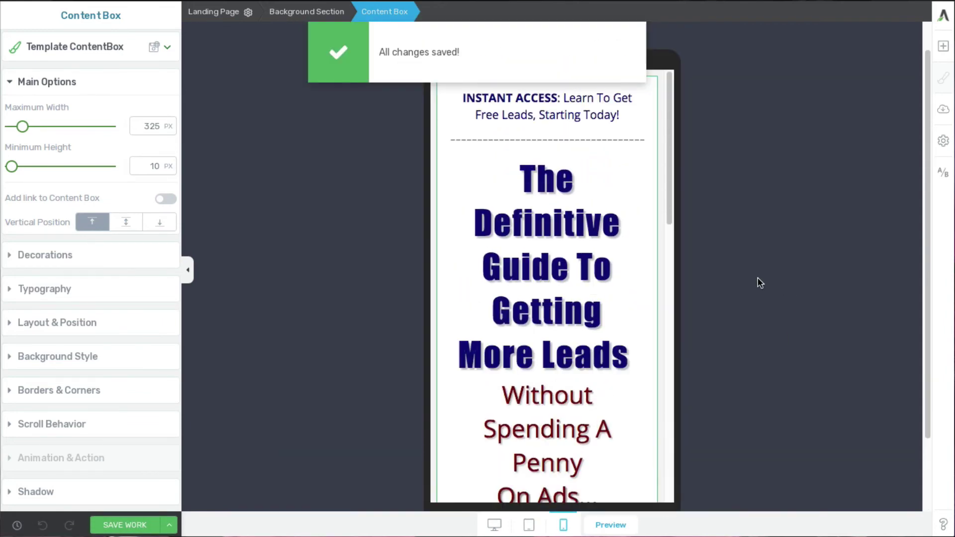
scroll(760, 283, up, 2)
scroll(759, 283, down, 3)
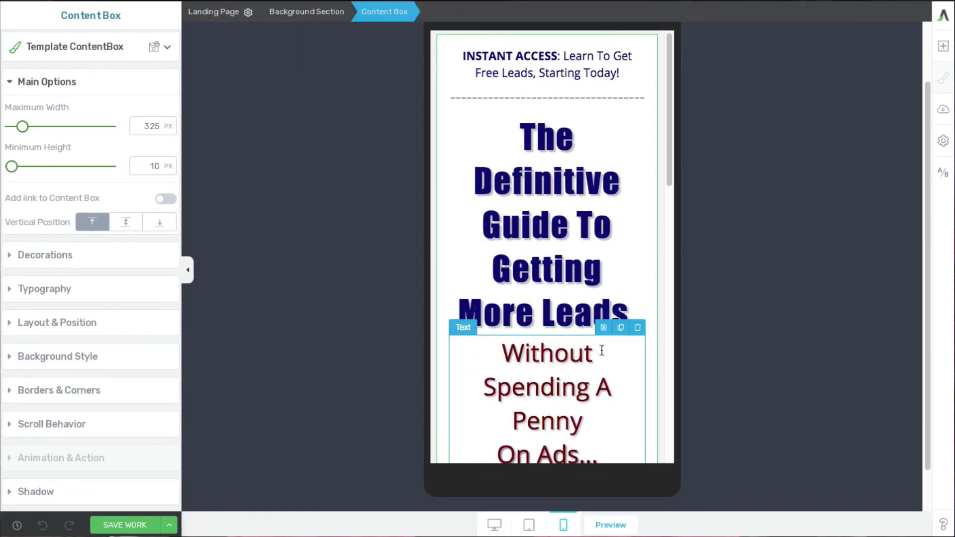
scroll(620, 279, down, 10)
scroll(621, 281, up, 5)
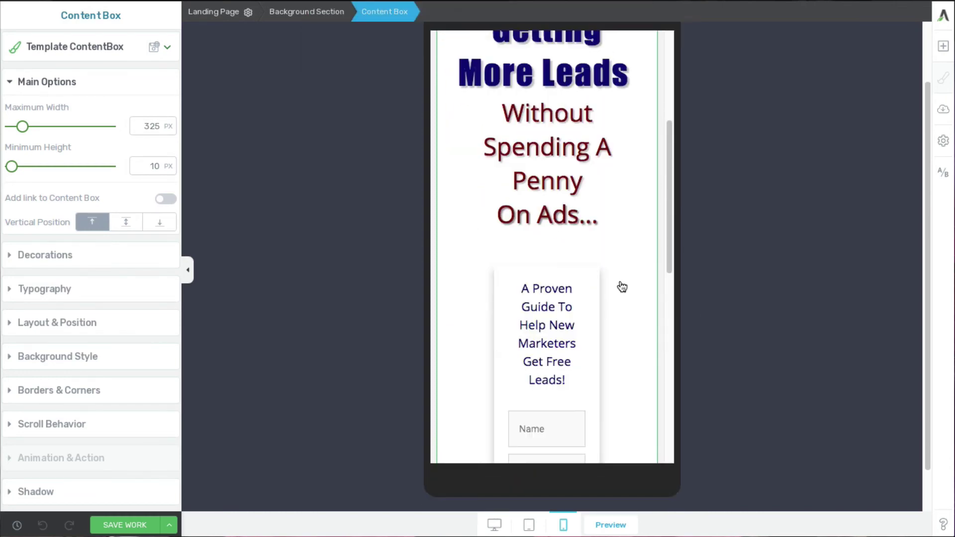
scroll(613, 314, up, 4)
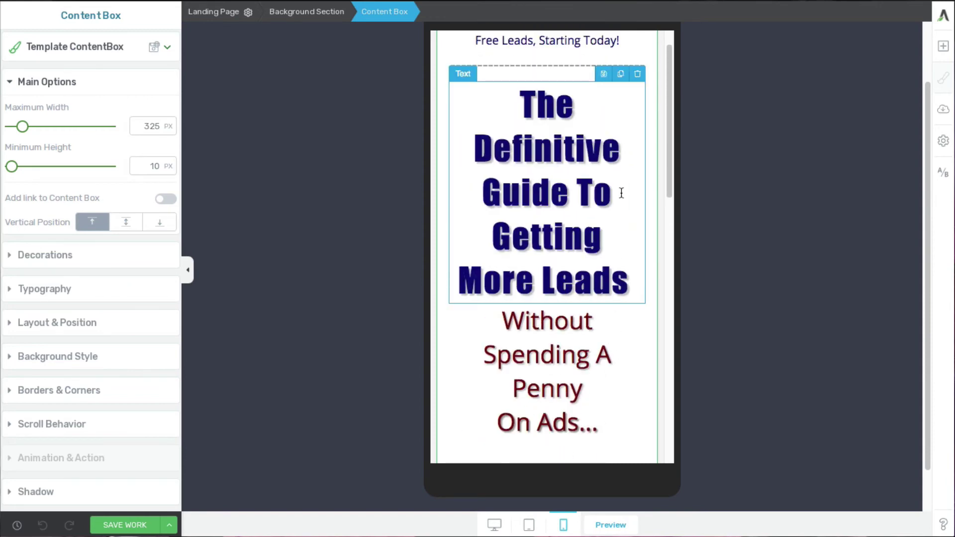
- In mobile view, set the main headline's font size to 44 px and shrink the red subheadline so it wraps onto two lines
drag(630, 282, 478, 123)
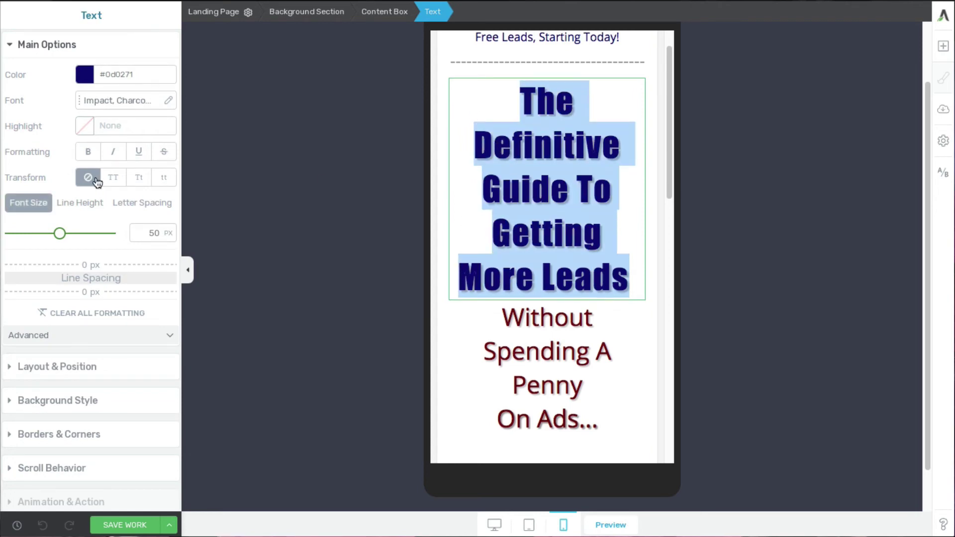
drag(60, 234, 54, 239)
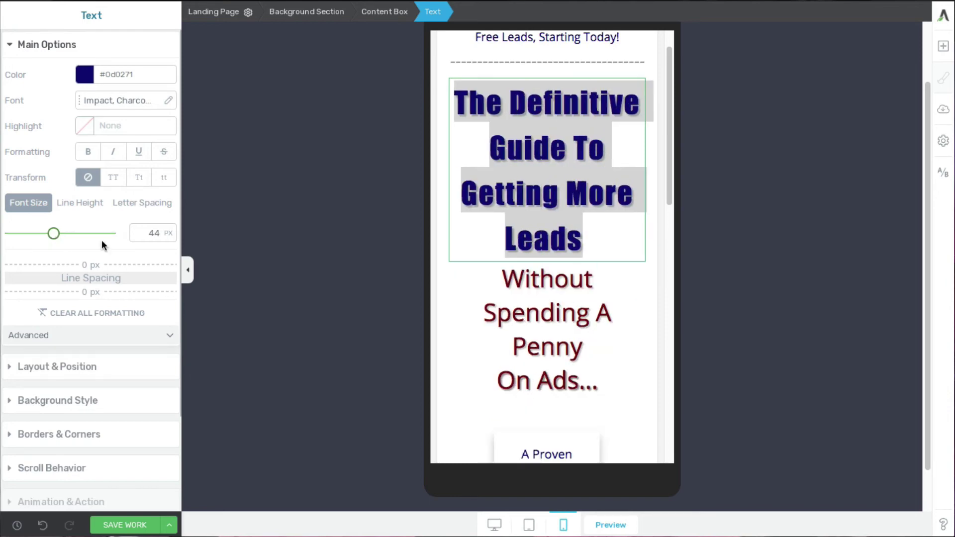
drag(501, 279, 590, 381)
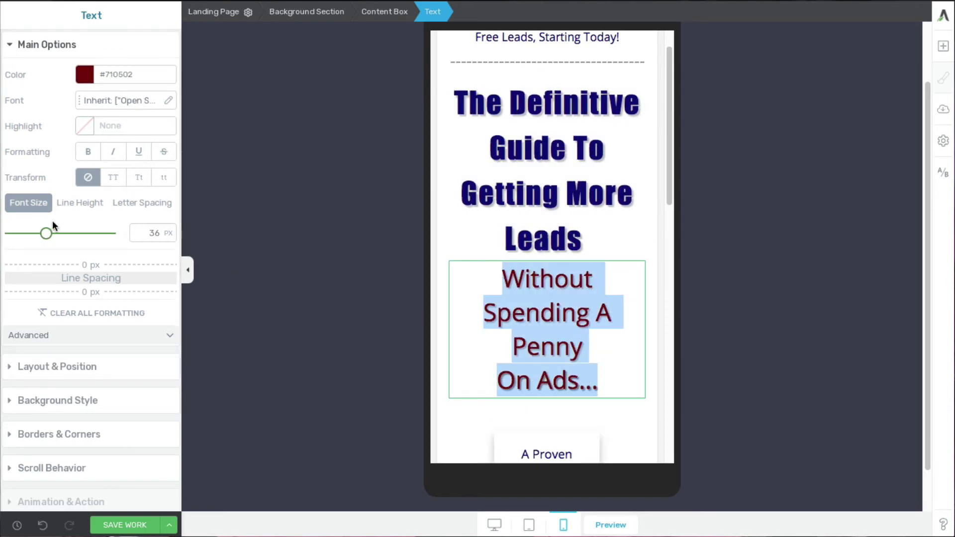
key(ctrl+z)
- In mobile view, reduce the blue main headline's font size to about 40 px and deselect the text
drag(447, 171, 454, 92)
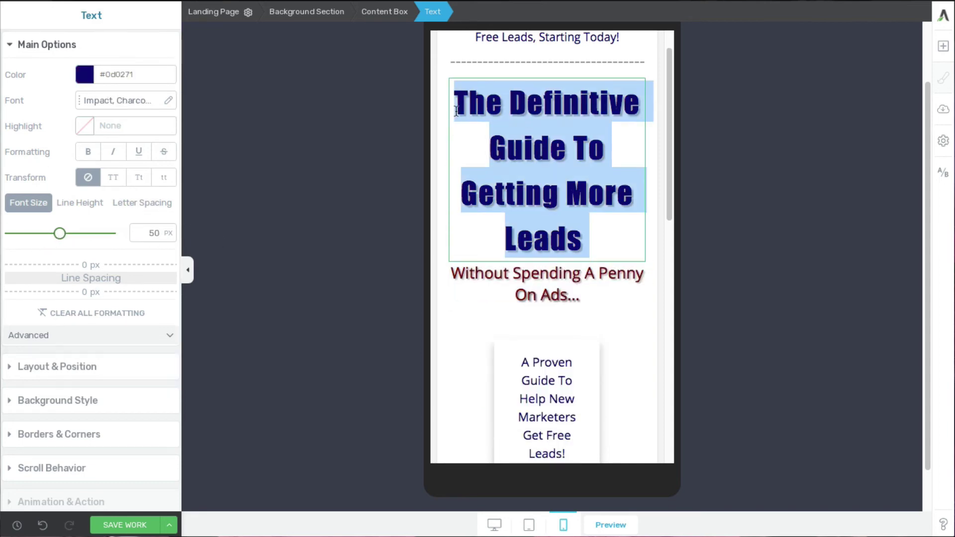
drag(60, 234, 51, 233)
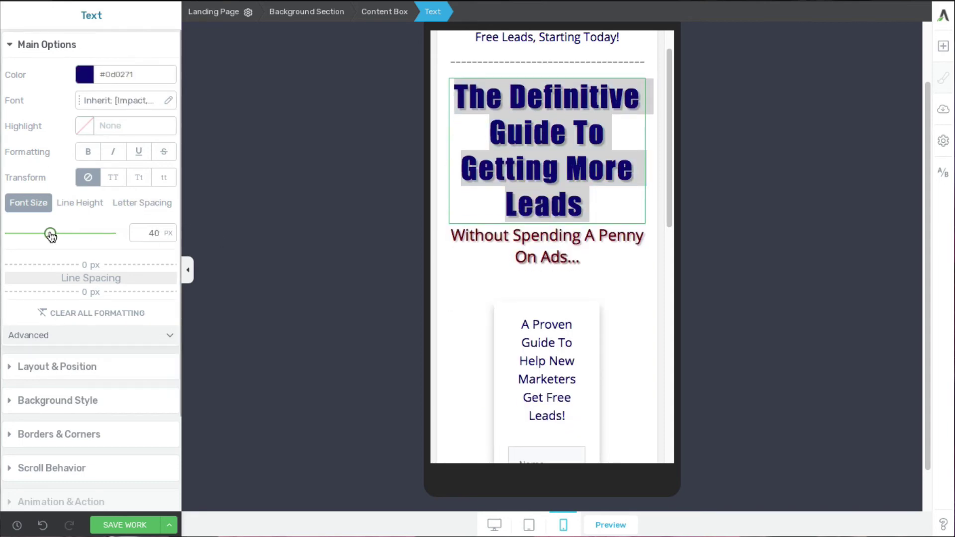
click(709, 326)
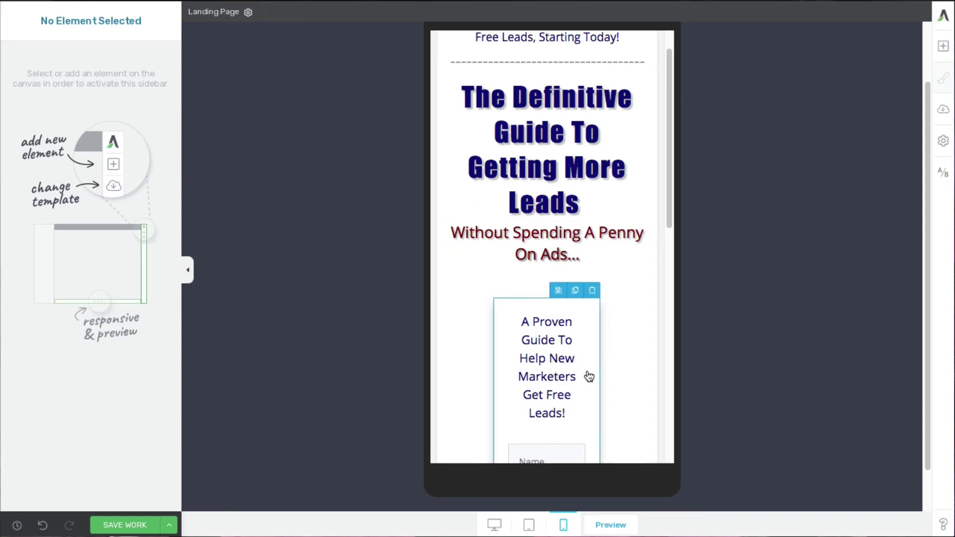
- Widen the opt-in form's content box in mobile view by setting its left and right margins to 1 px
scroll(623, 390, down, 3)
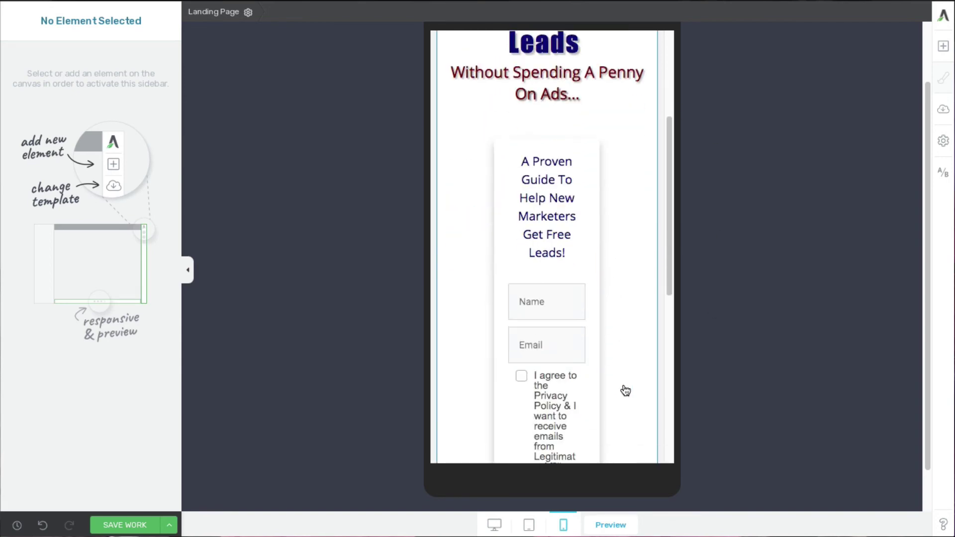
scroll(626, 391, down, 2)
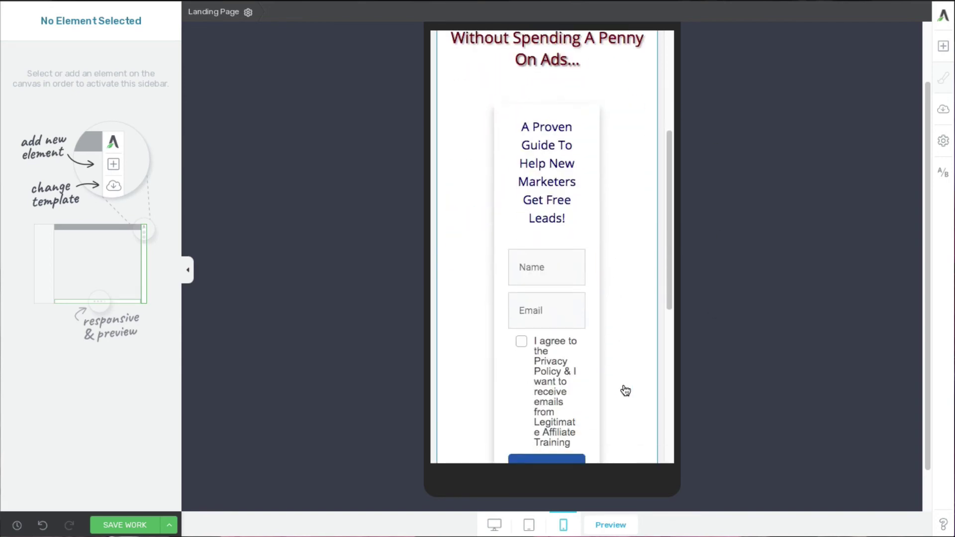
click(504, 209)
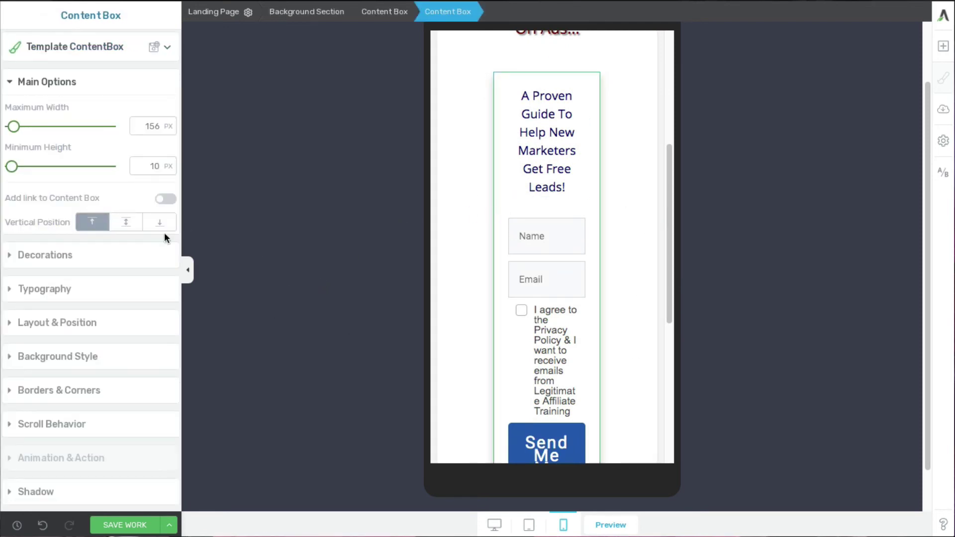
click(71, 325)
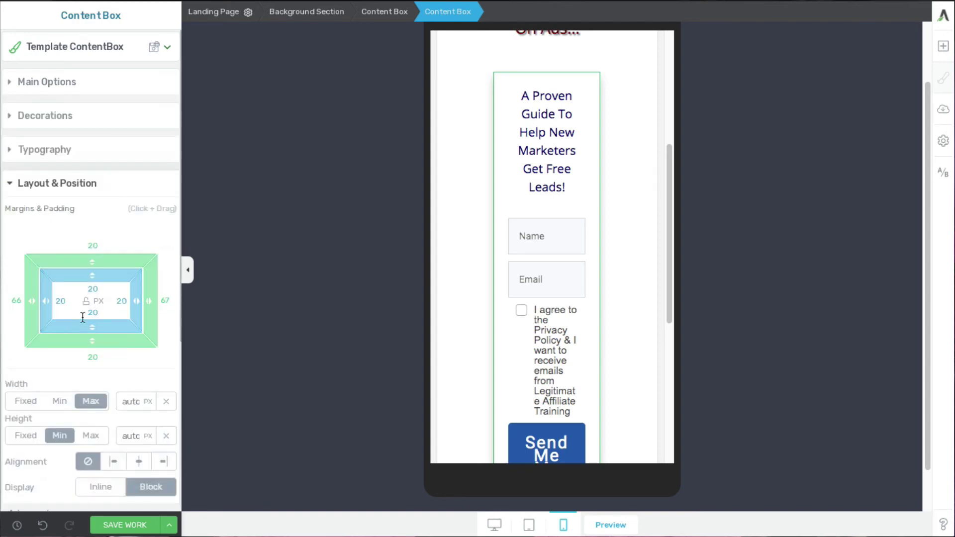
mouse_move(31, 305)
mouse_down()
mouse_move(60, 311)
mouse_move(14, 303)
mouse_up()
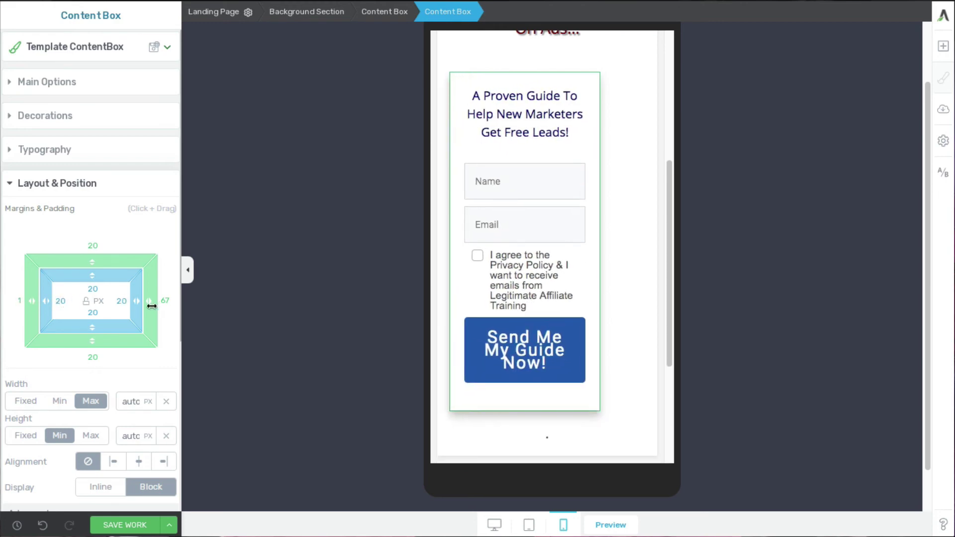
drag(149, 304, 85, 305)
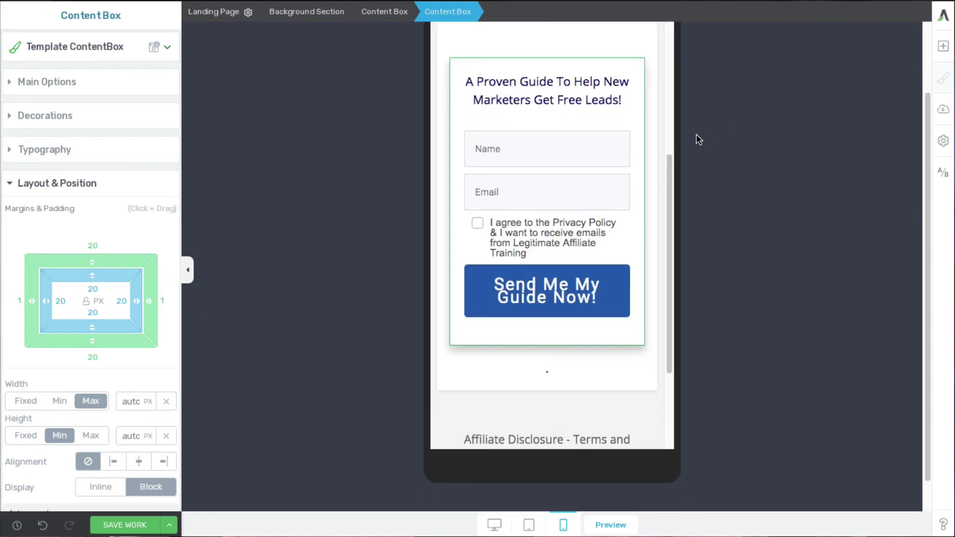
- Check the mobile layout from the form up to the headlines and save the work
scroll(666, 104, up, 1)
scroll(665, 103, up, 4)
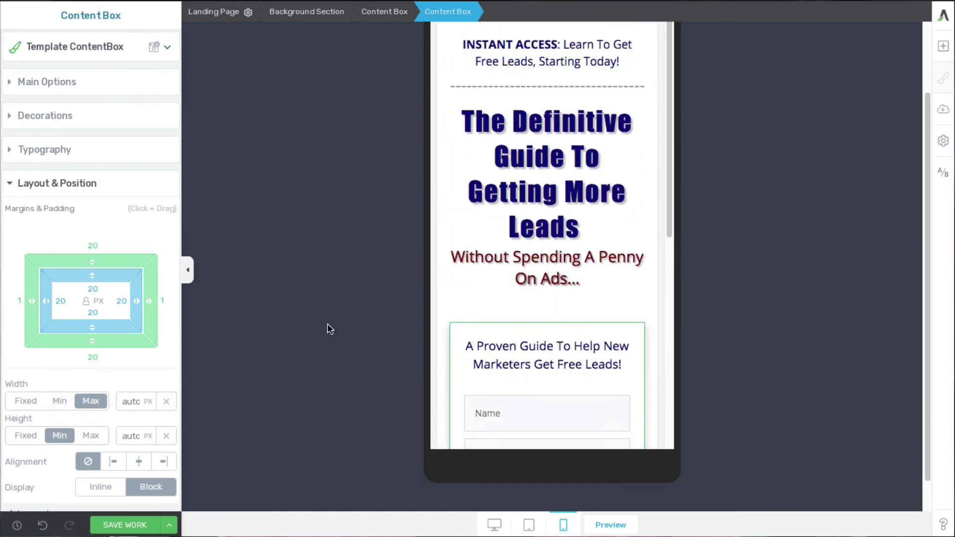
click(122, 527)
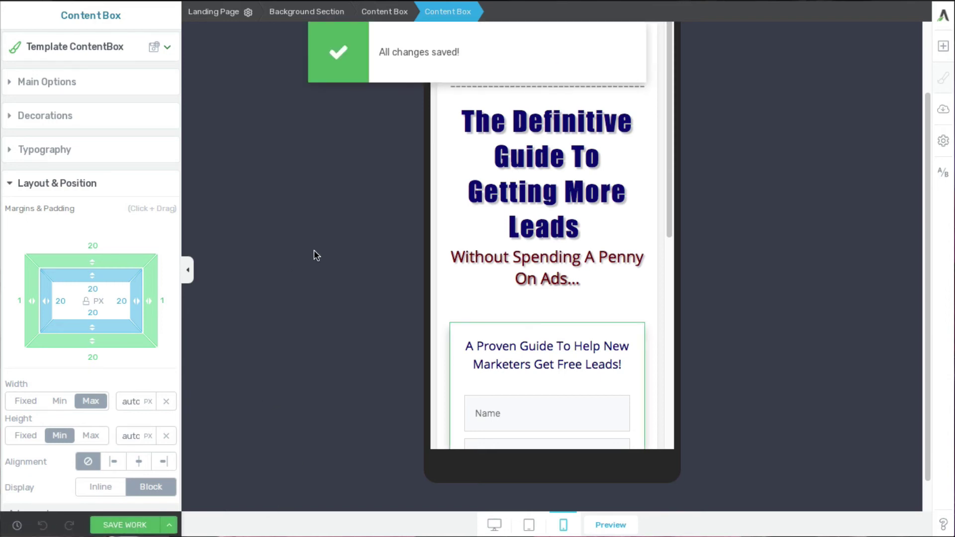
- Switch to desktop view, check the page from the headlines to the footer, and save the work
click(494, 525)
scroll(726, 416, down, 3)
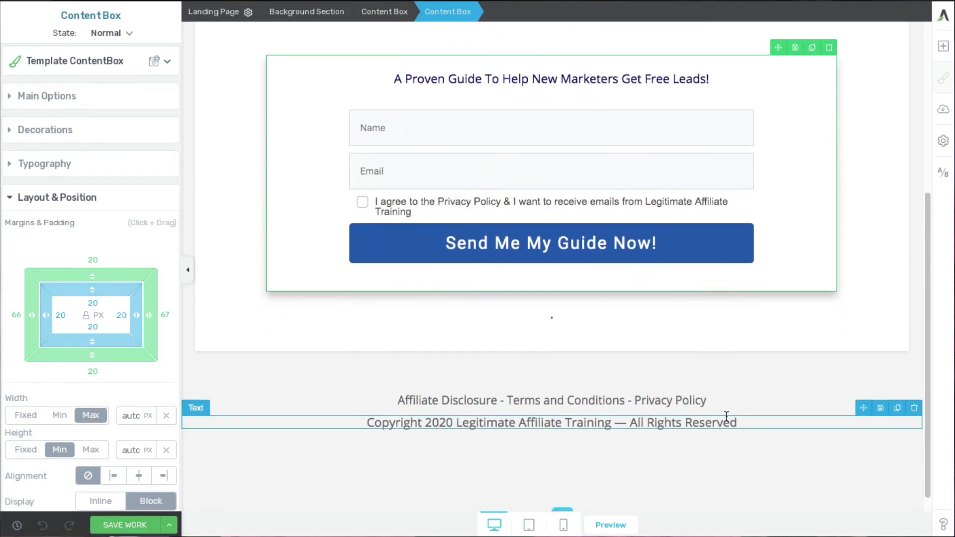
scroll(726, 416, up, 5)
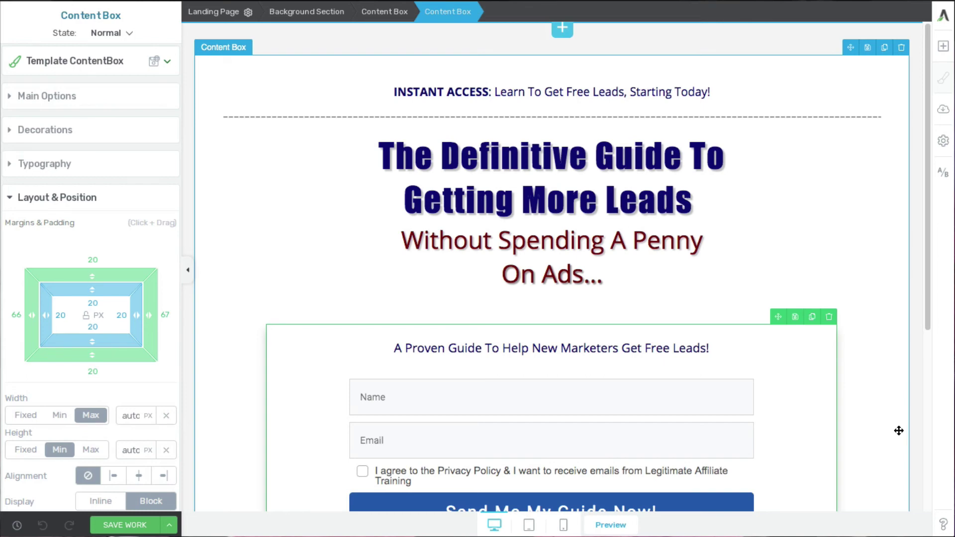
scroll(318, 401, down, 3)
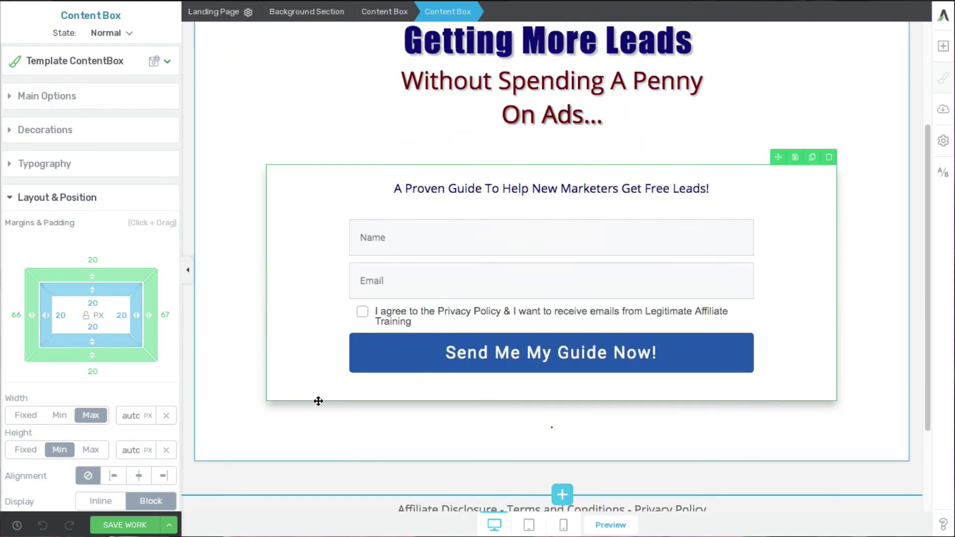
click(129, 524)
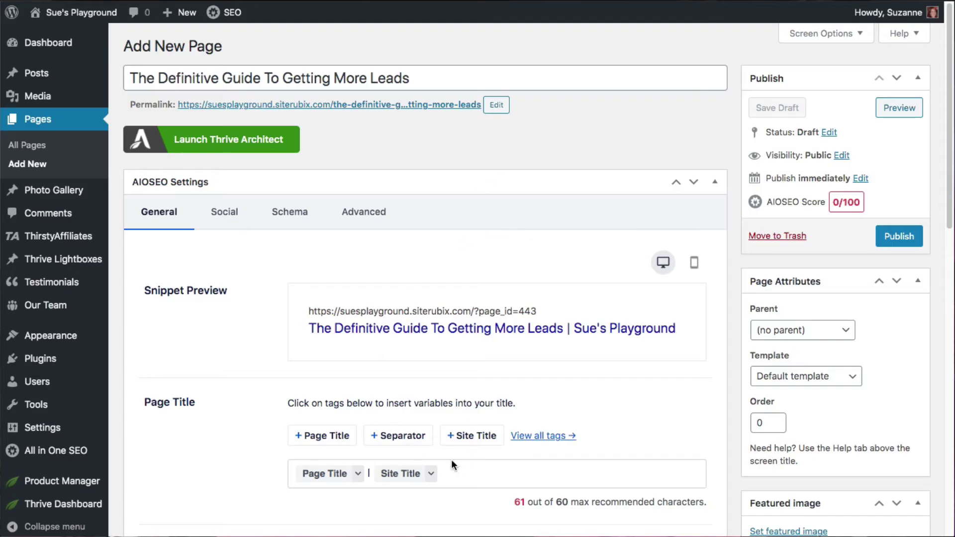
- Switch to the WordPress page editor, publish "The Definitive Guide To Getting More Leads" page, and open it through its permalink
scroll(503, 197, down, 1)
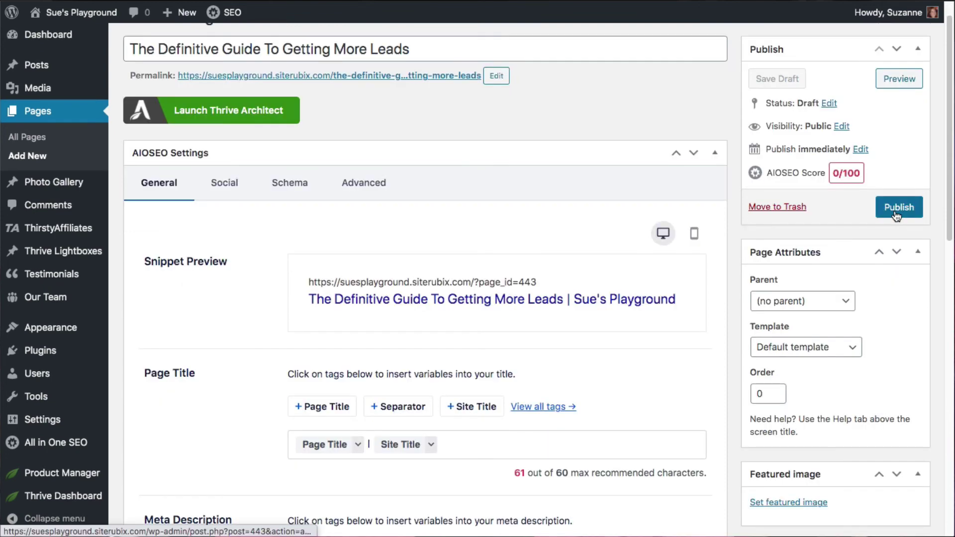
click(895, 210)
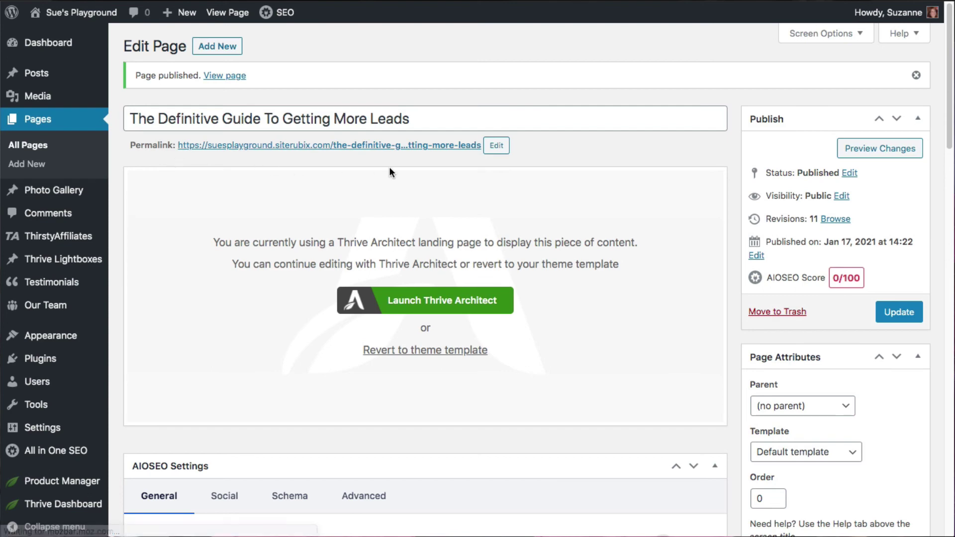
click(291, 149)
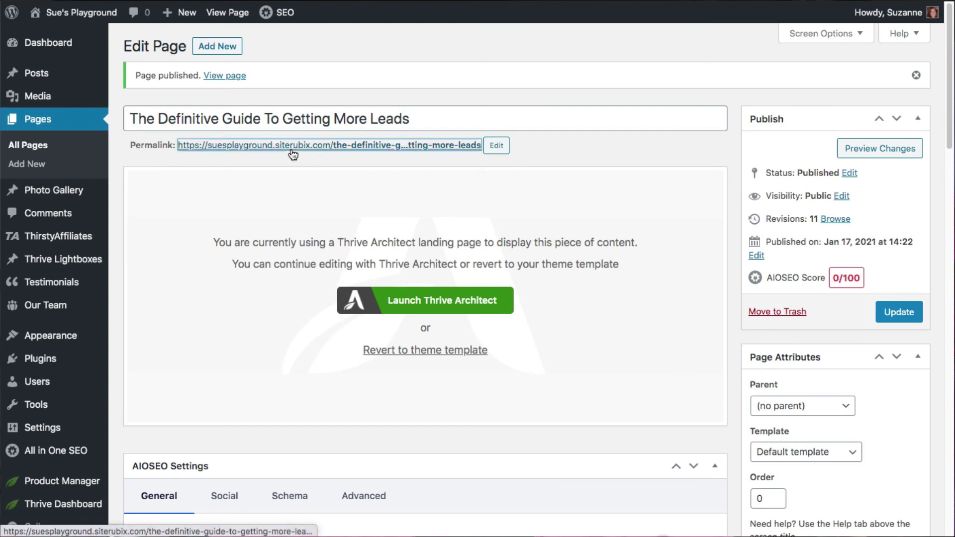
- Examine the published landing page from the headlines and opt-in form to the footer
scroll(743, 252, down, 3)
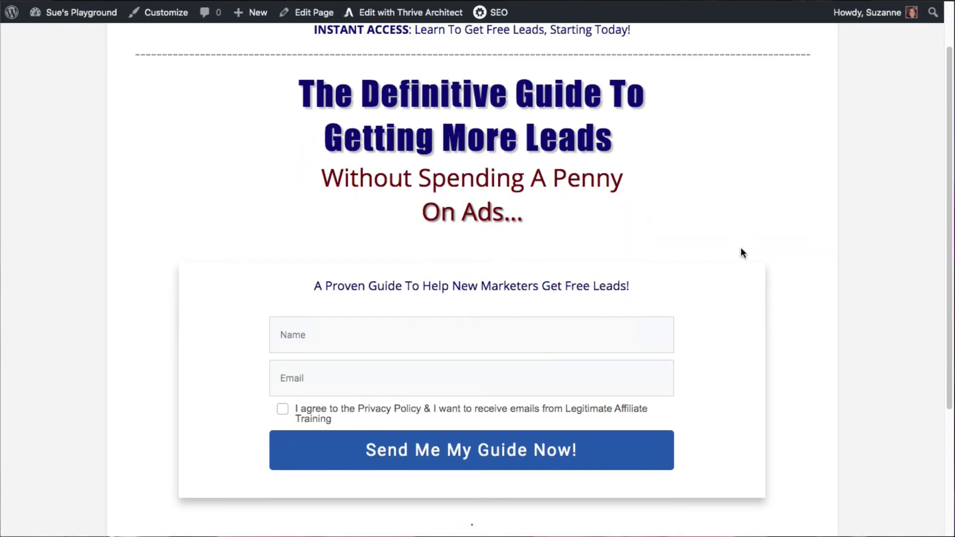
scroll(742, 252, down, 3)
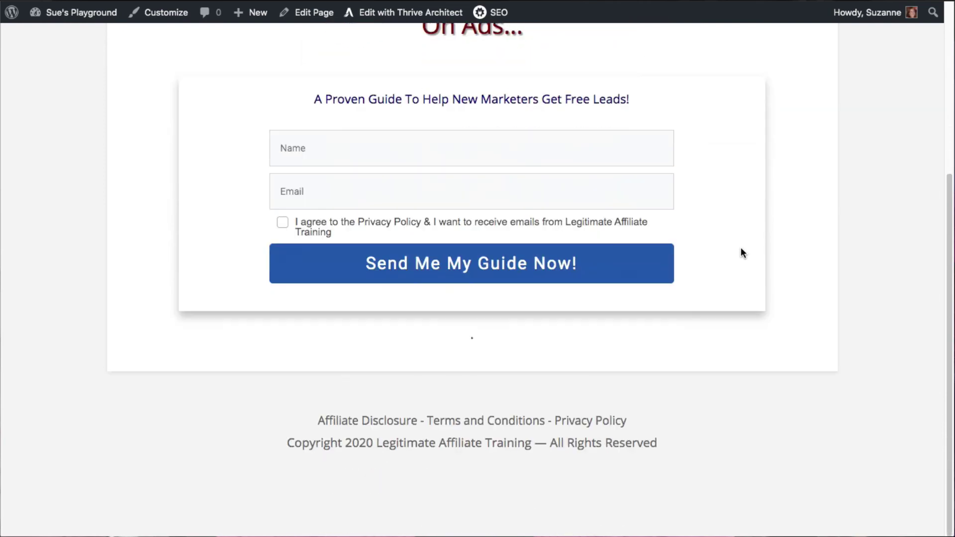
scroll(741, 252, up, 3)
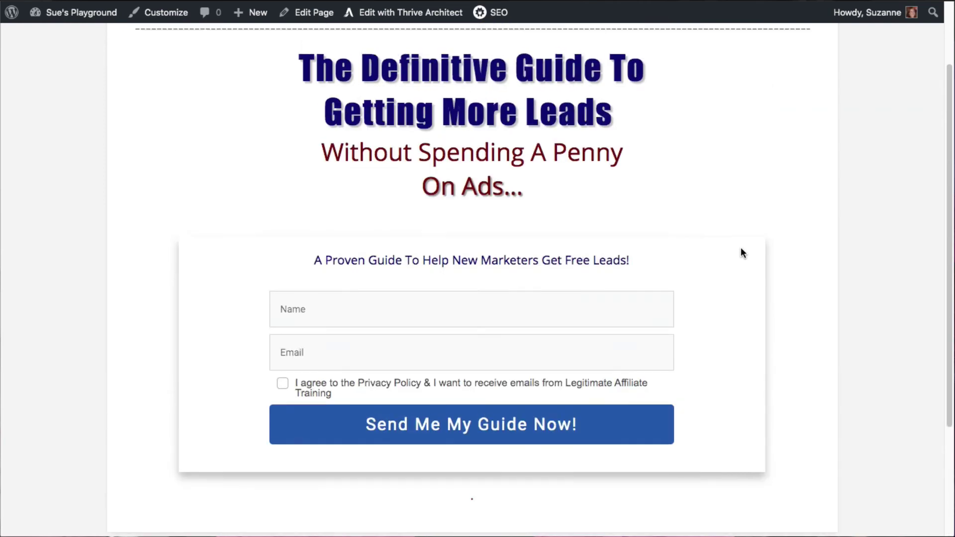
scroll(741, 253, up, 2)
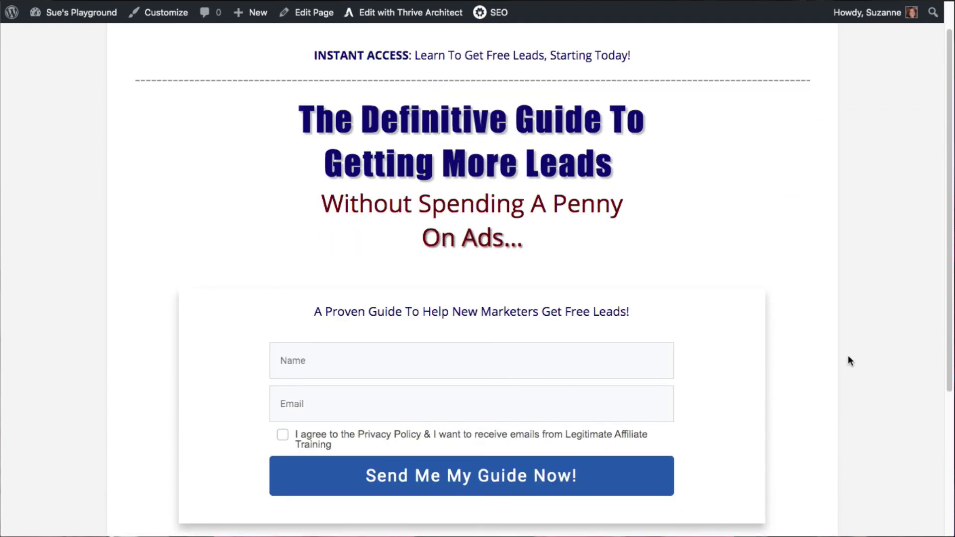
scroll(825, 374, down, 1)
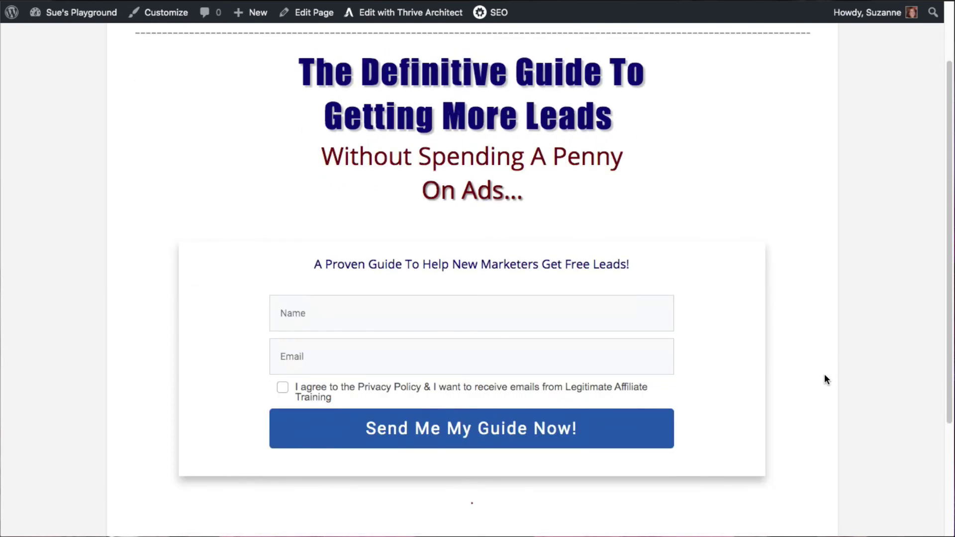
scroll(824, 374, down, 1)
scroll(824, 375, up, 2)
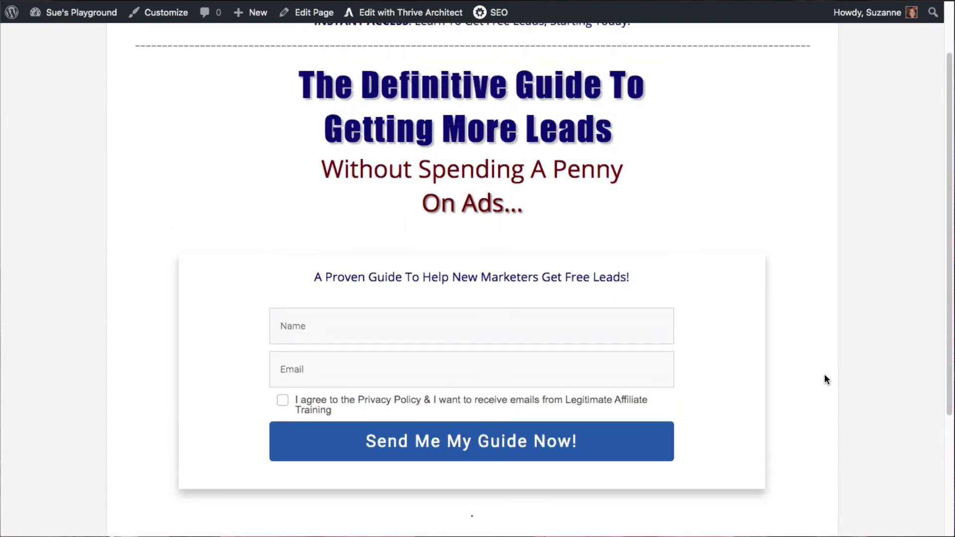
scroll(825, 380, up, 1)
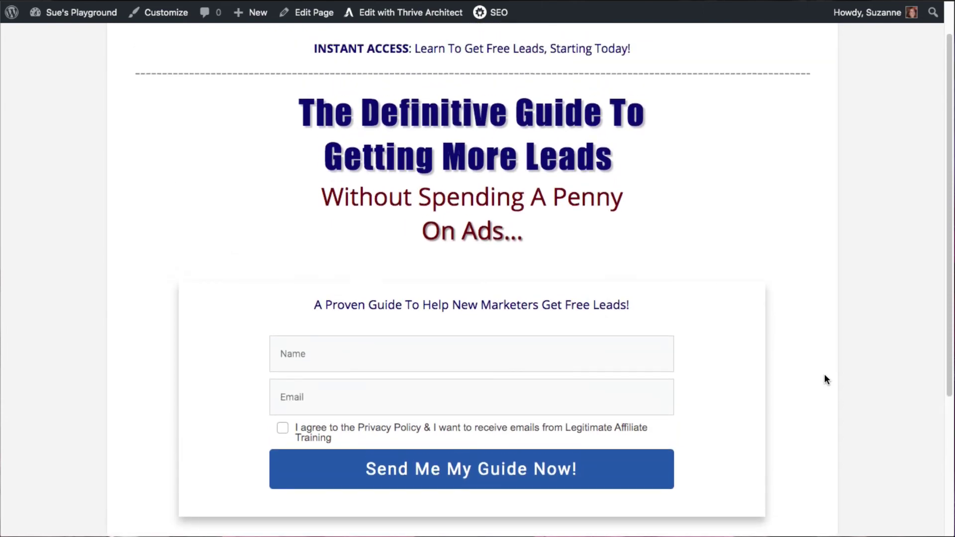
scroll(824, 375, up, 1)
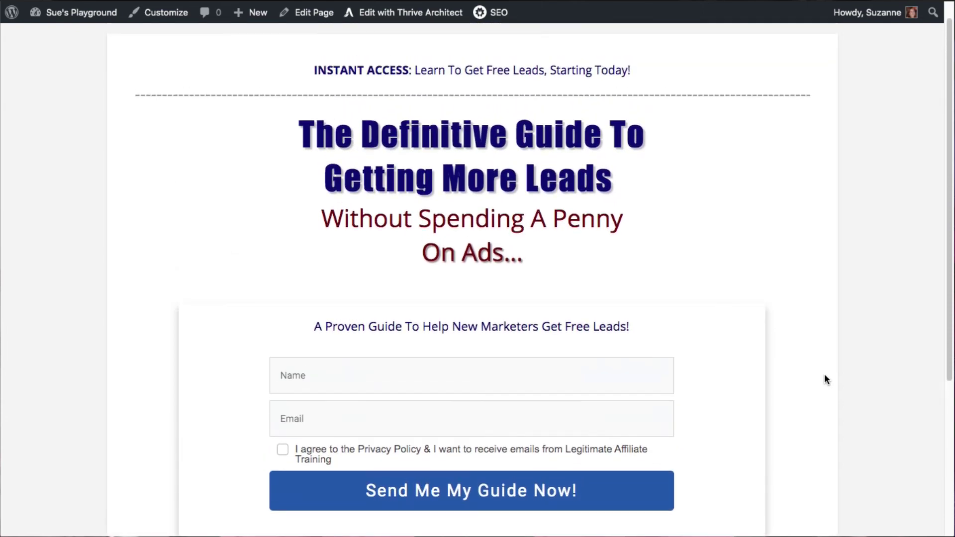
scroll(760, 384, down, 1)
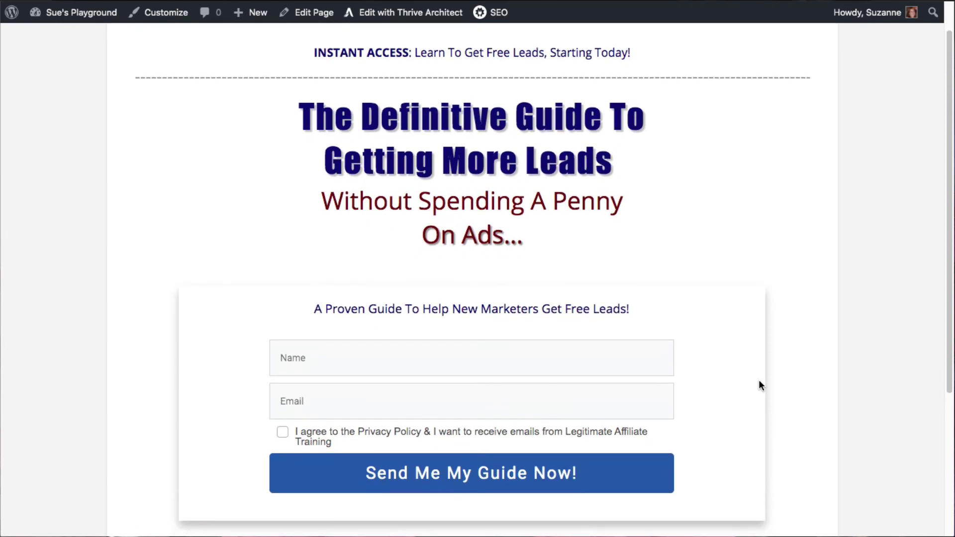
scroll(759, 381, down, 1)
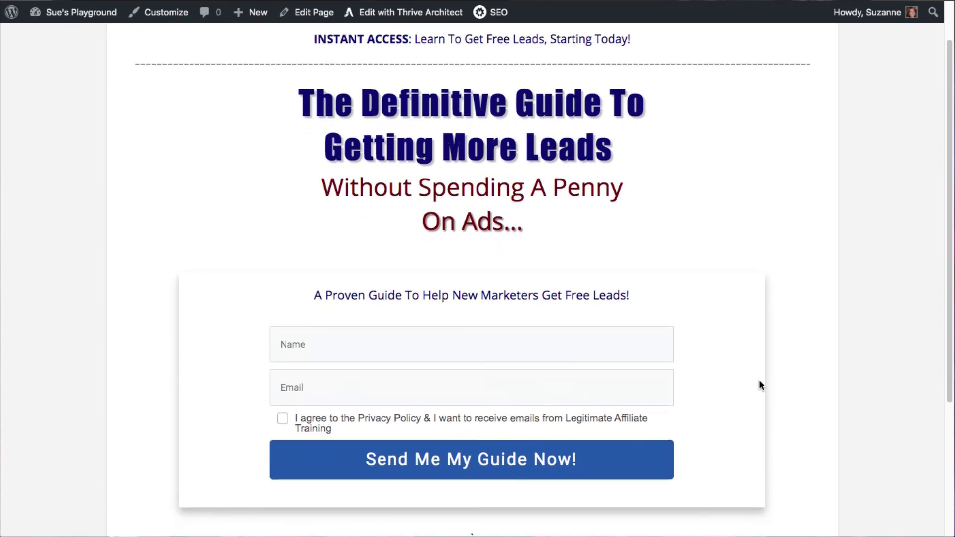
scroll(760, 386, down, 1)
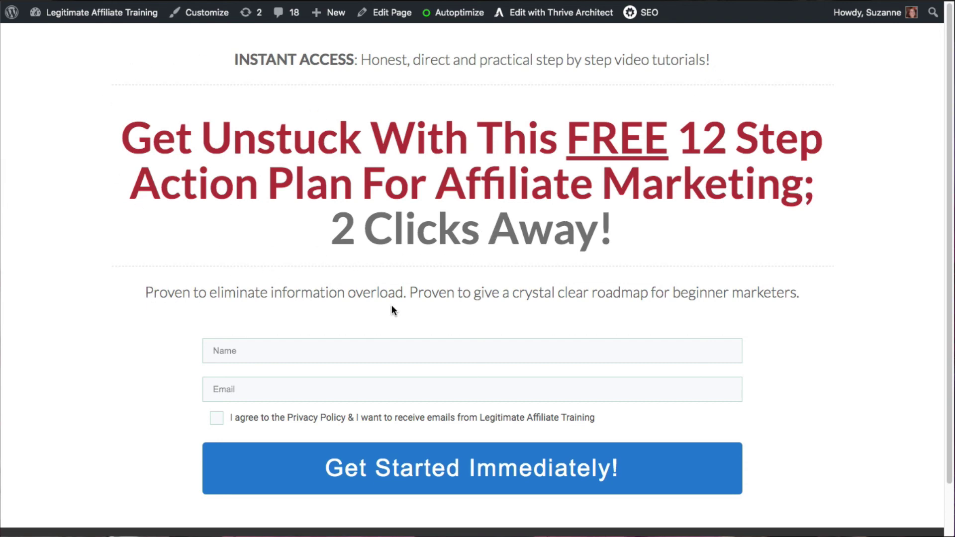
- Examine the 12 Step Funnel test report in Thrive Optimize, comparing the conversion rates of the Optin and Minimal variations
scroll(817, 347, down, 2)
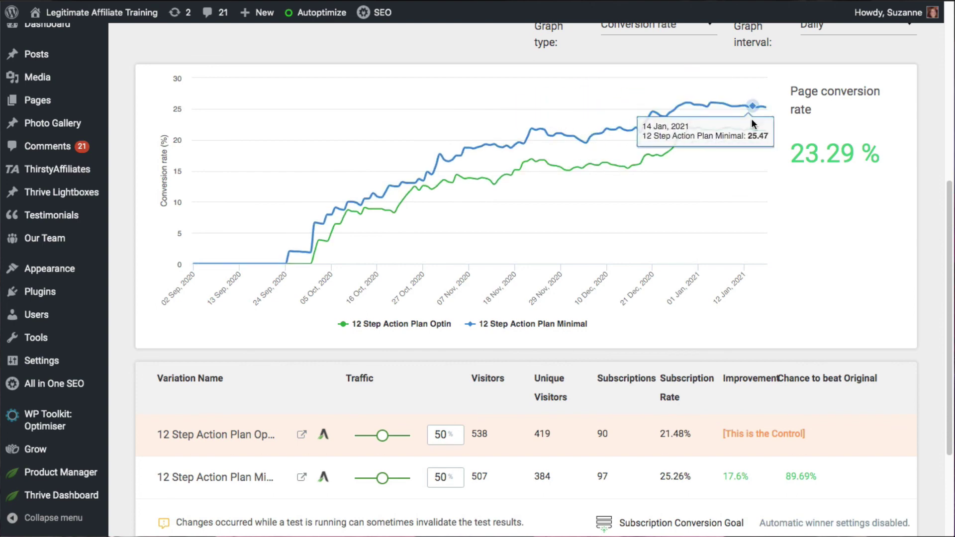
scroll(828, 336, up, 3)
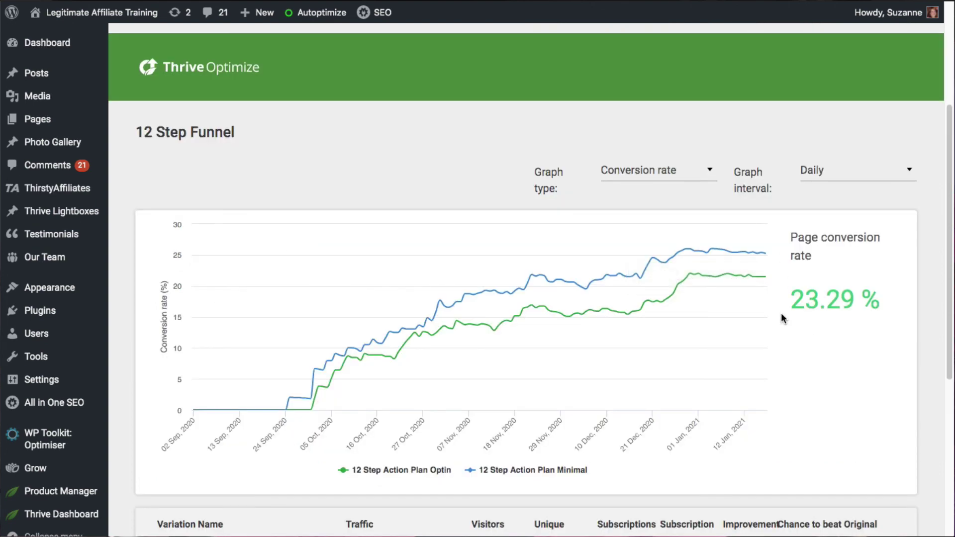